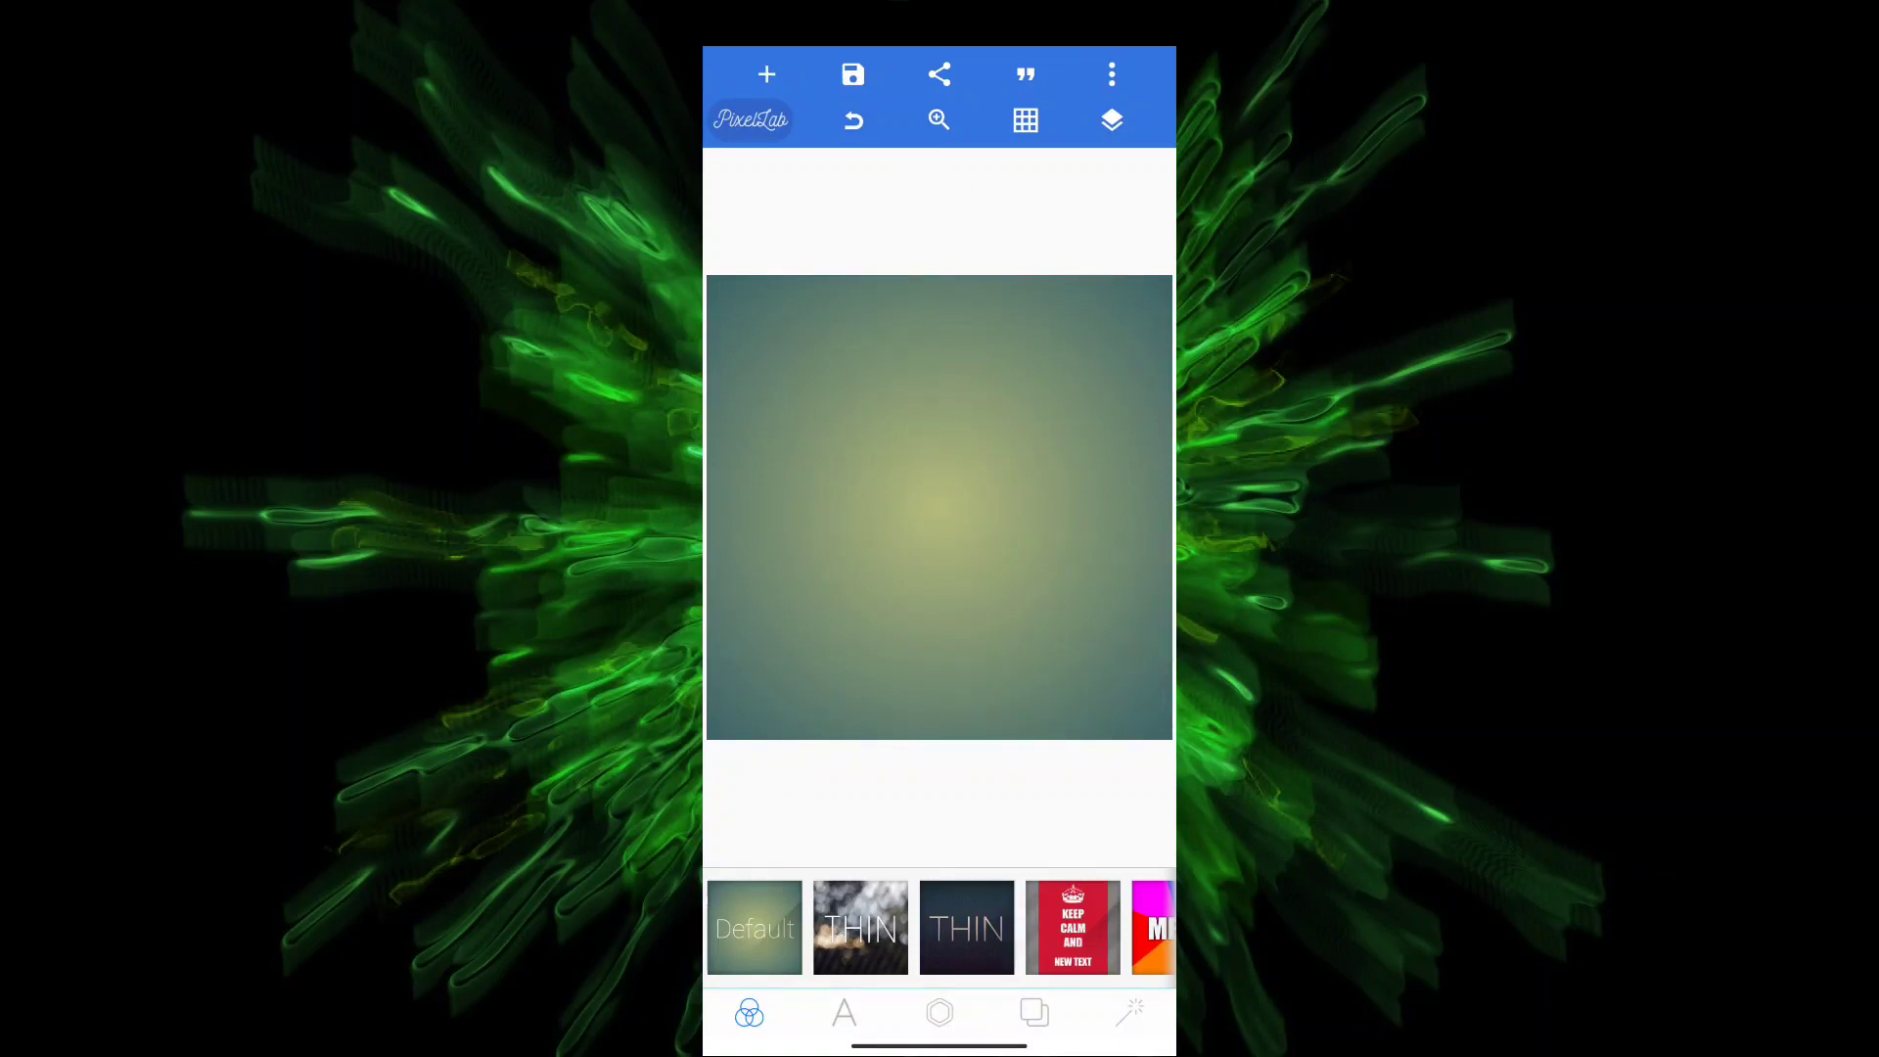
- Resize the canvas to the 'Youtube channel banner' preset, 2560 × 1440
{"action": "left_click", "coordinate": [1112, 75]}
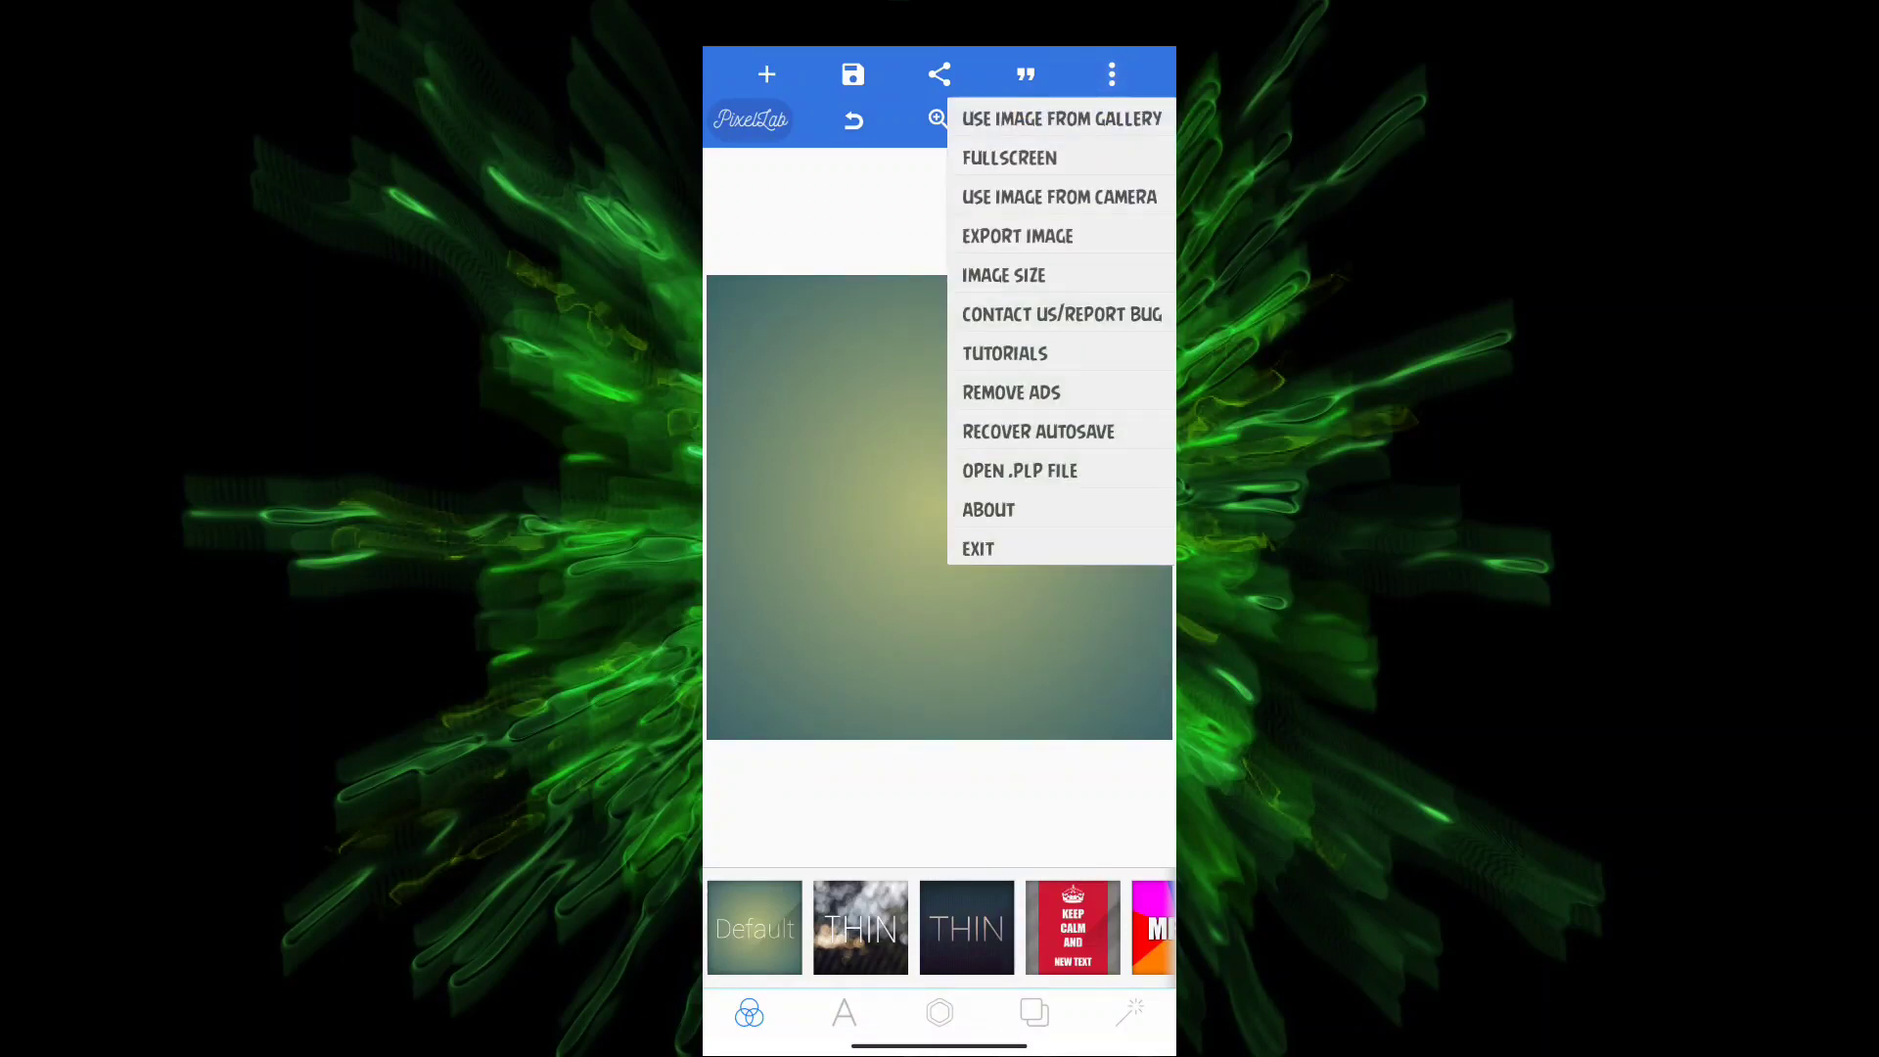
{"action": "left_click", "coordinate": [1005, 275]}
{"action": "left_click", "coordinate": [1097, 488]}
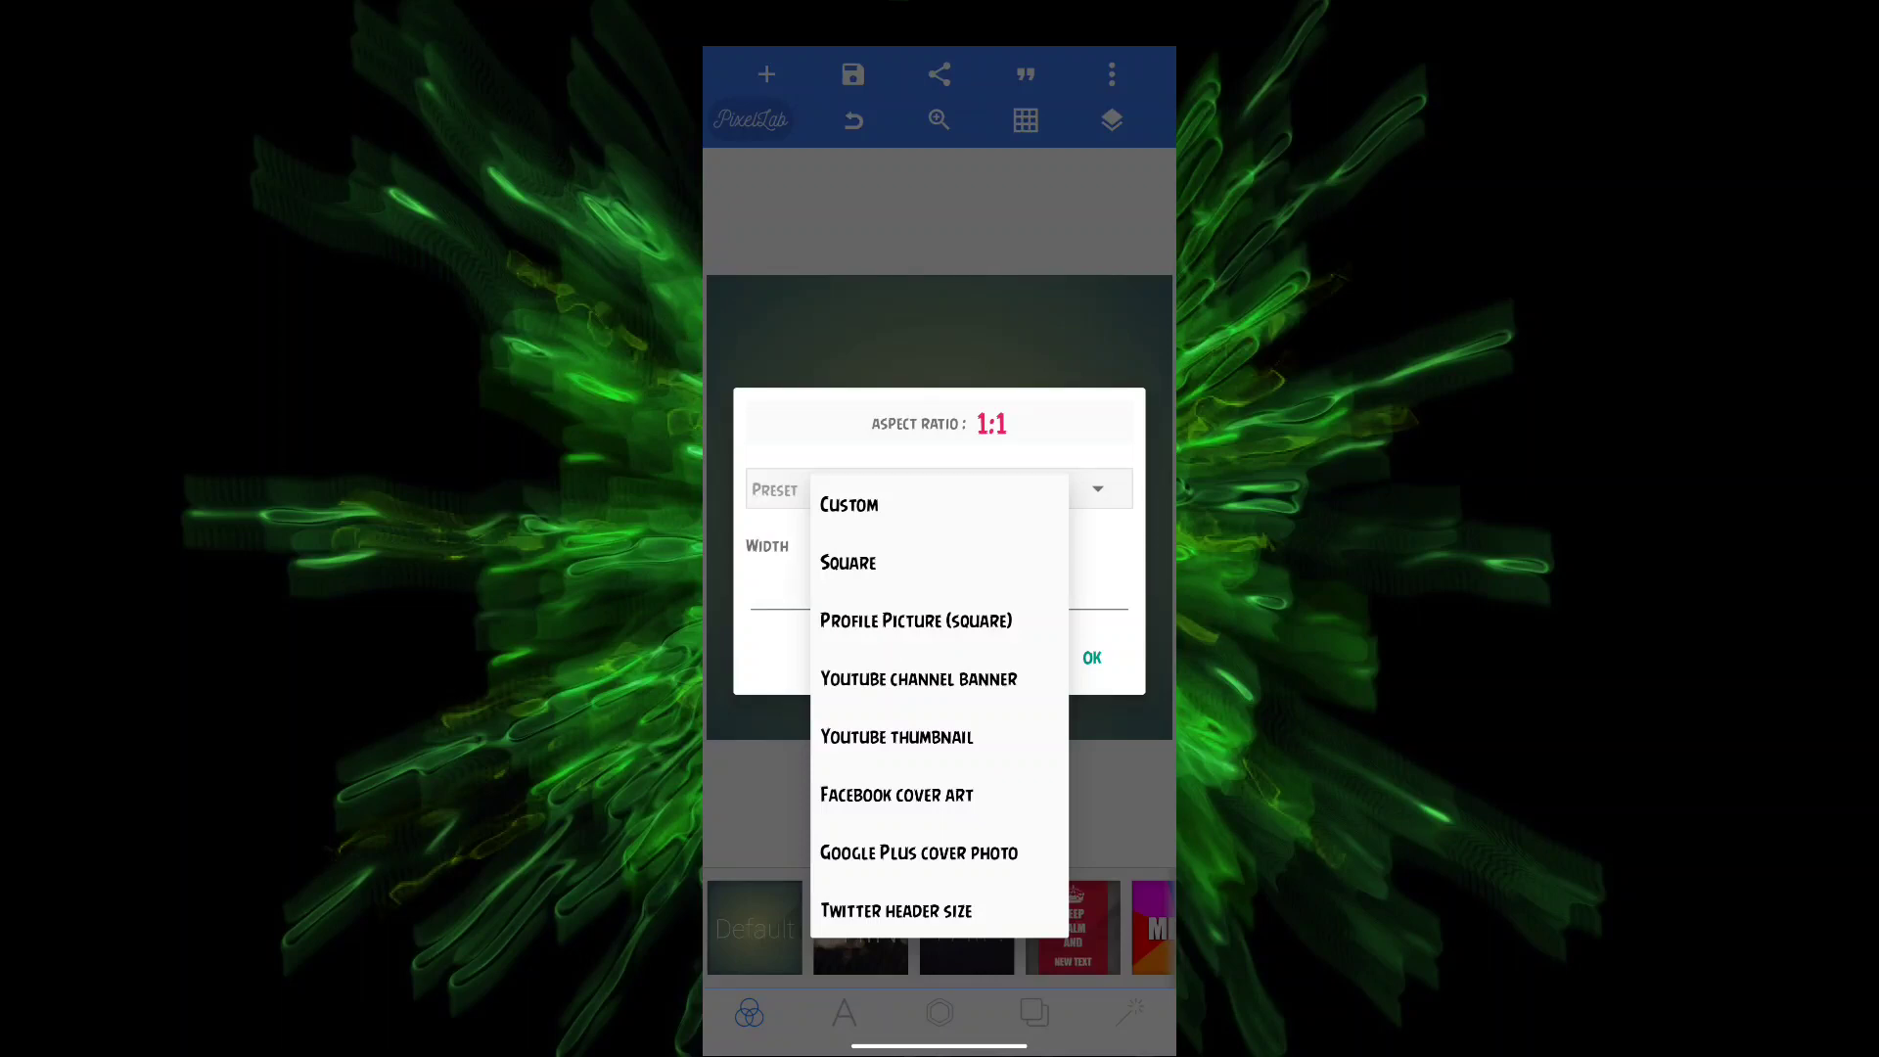
{"action": "left_click", "coordinate": [918, 680]}
{"action": "left_click", "coordinate": [1092, 658]}
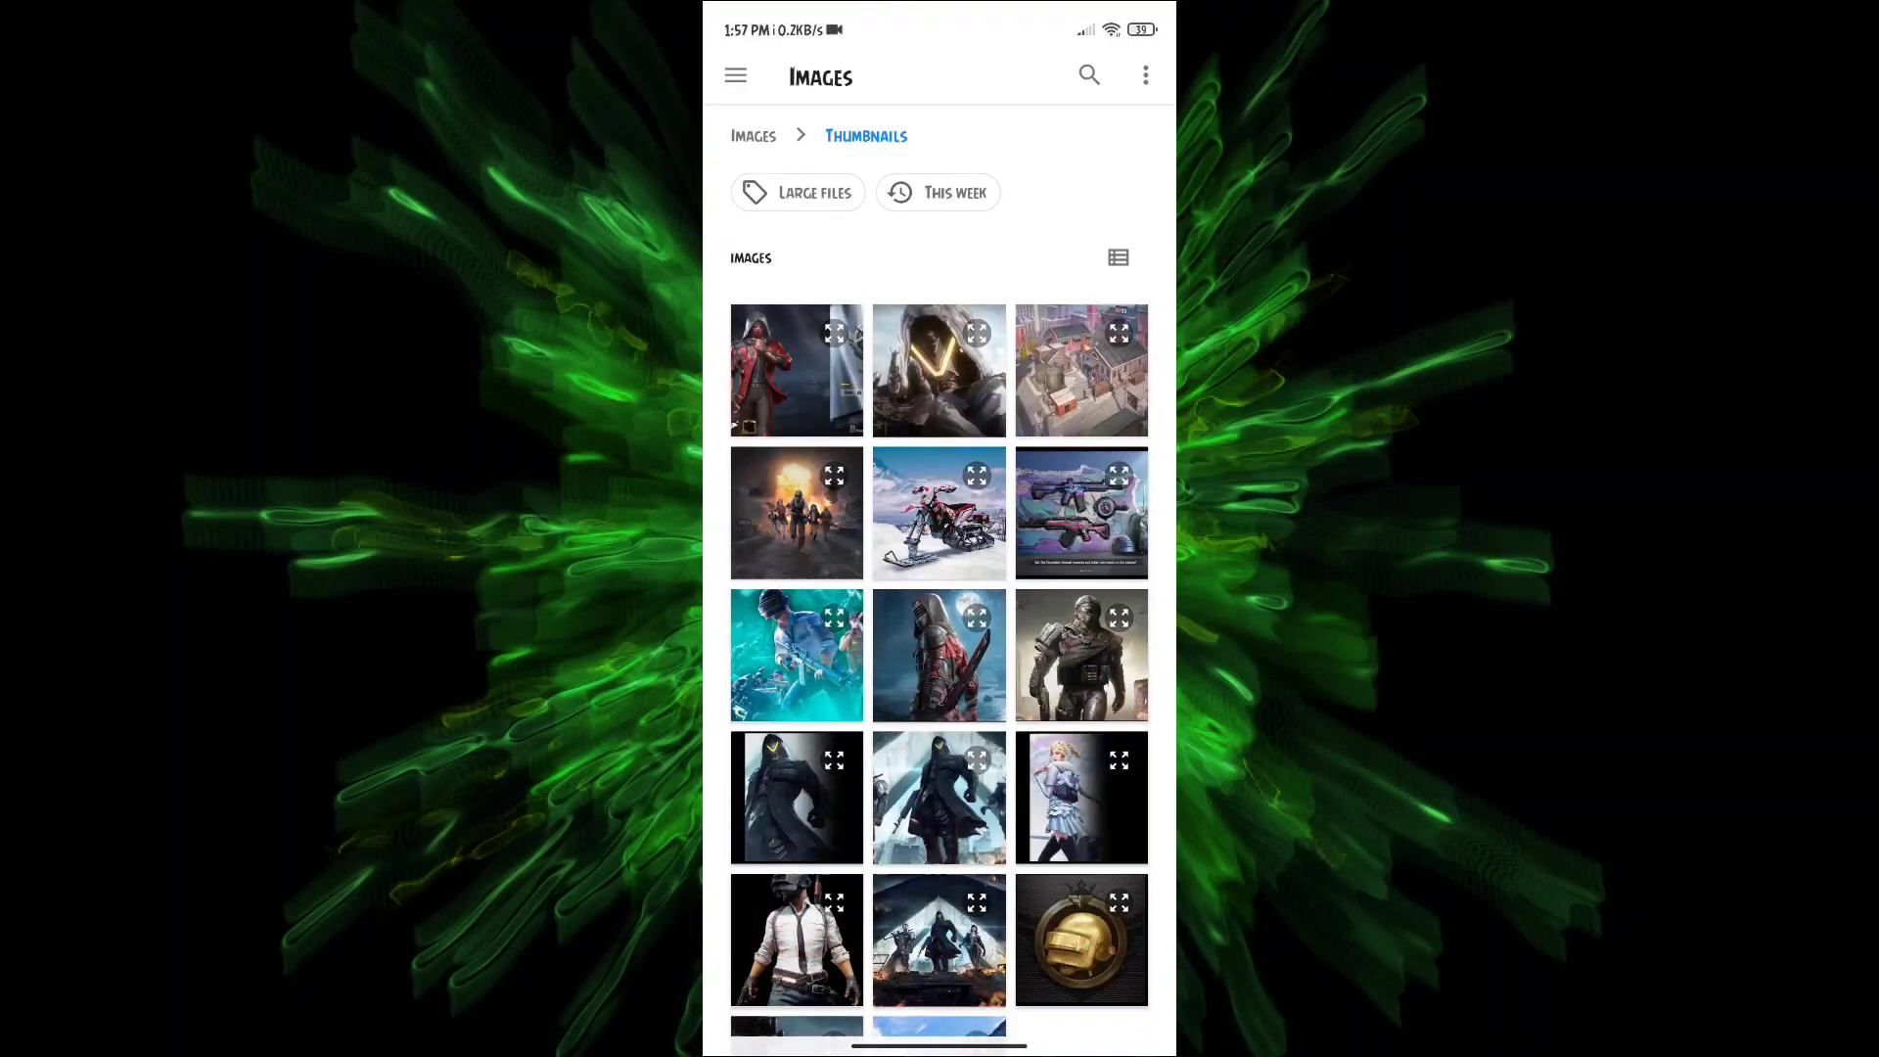
- Use the red banner from 'Top 10 gaming banner template by UT' as the background
{"action": "left_click", "coordinate": [832, 536]}
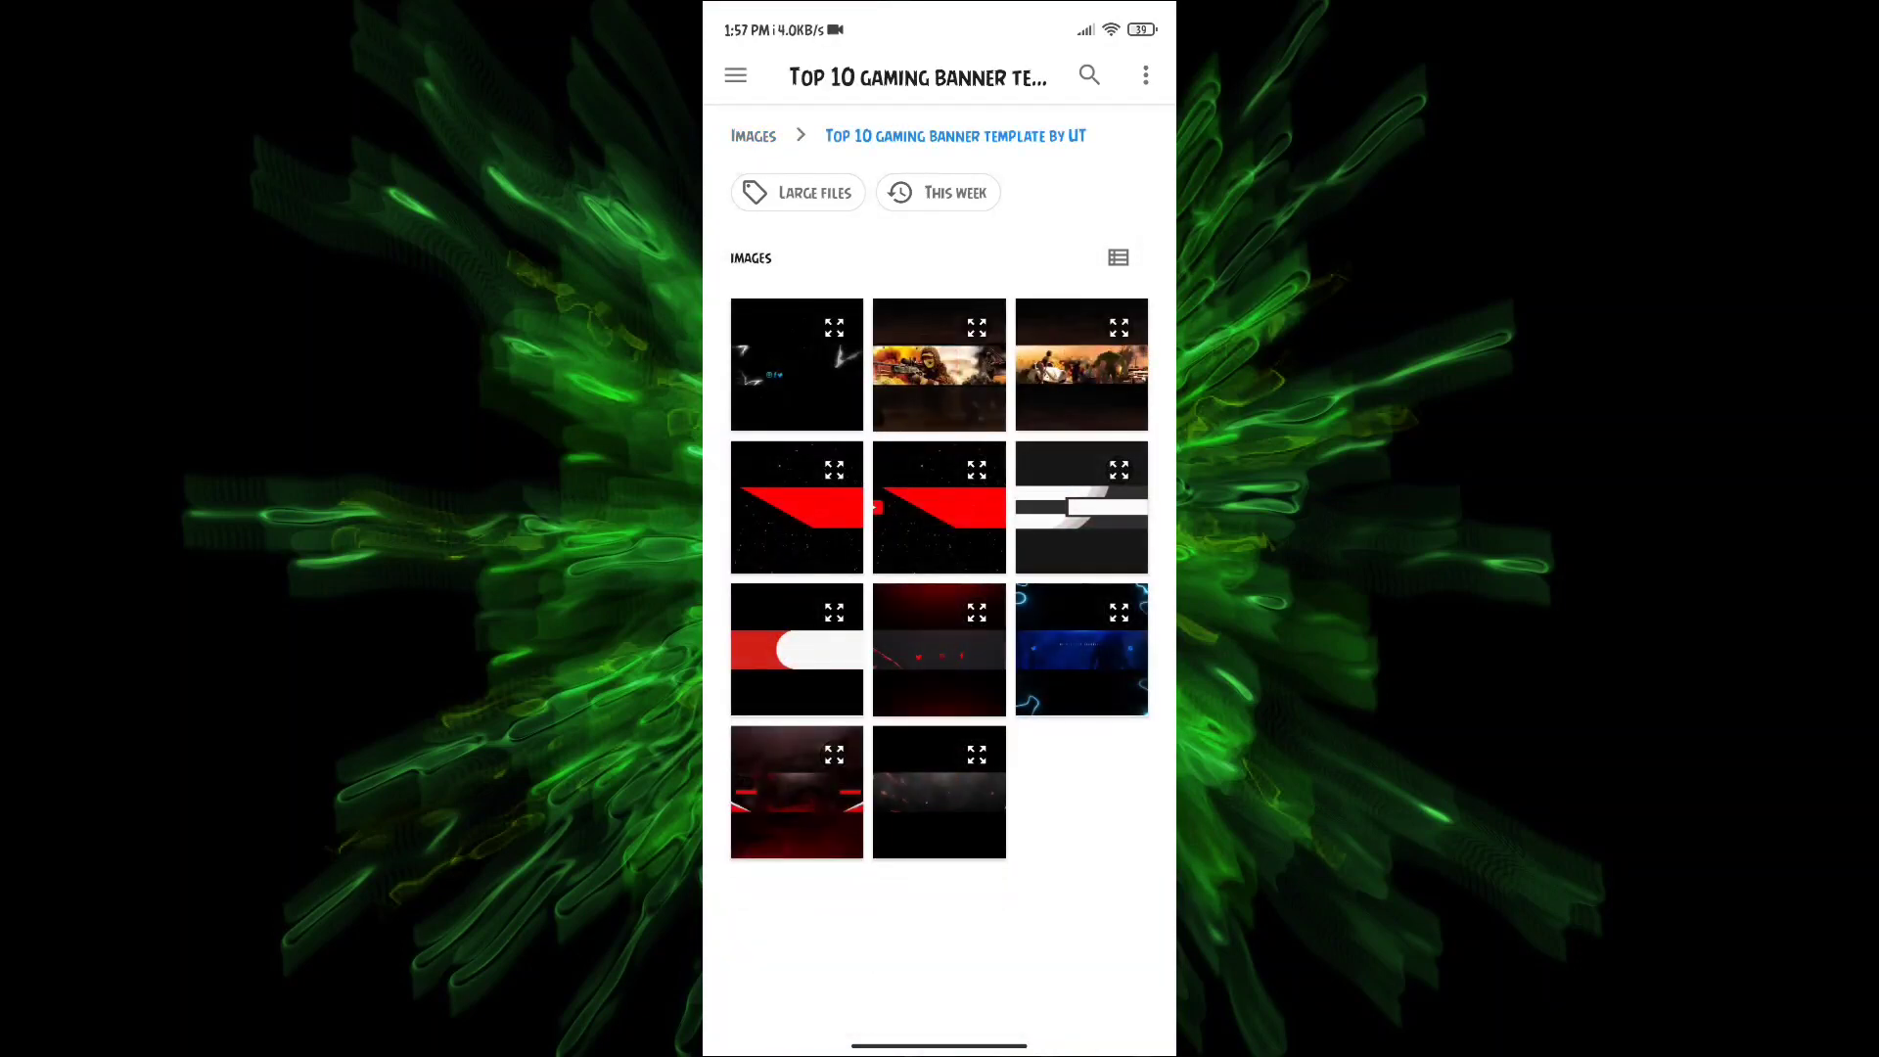
{"action": "left_click", "coordinate": [796, 793]}
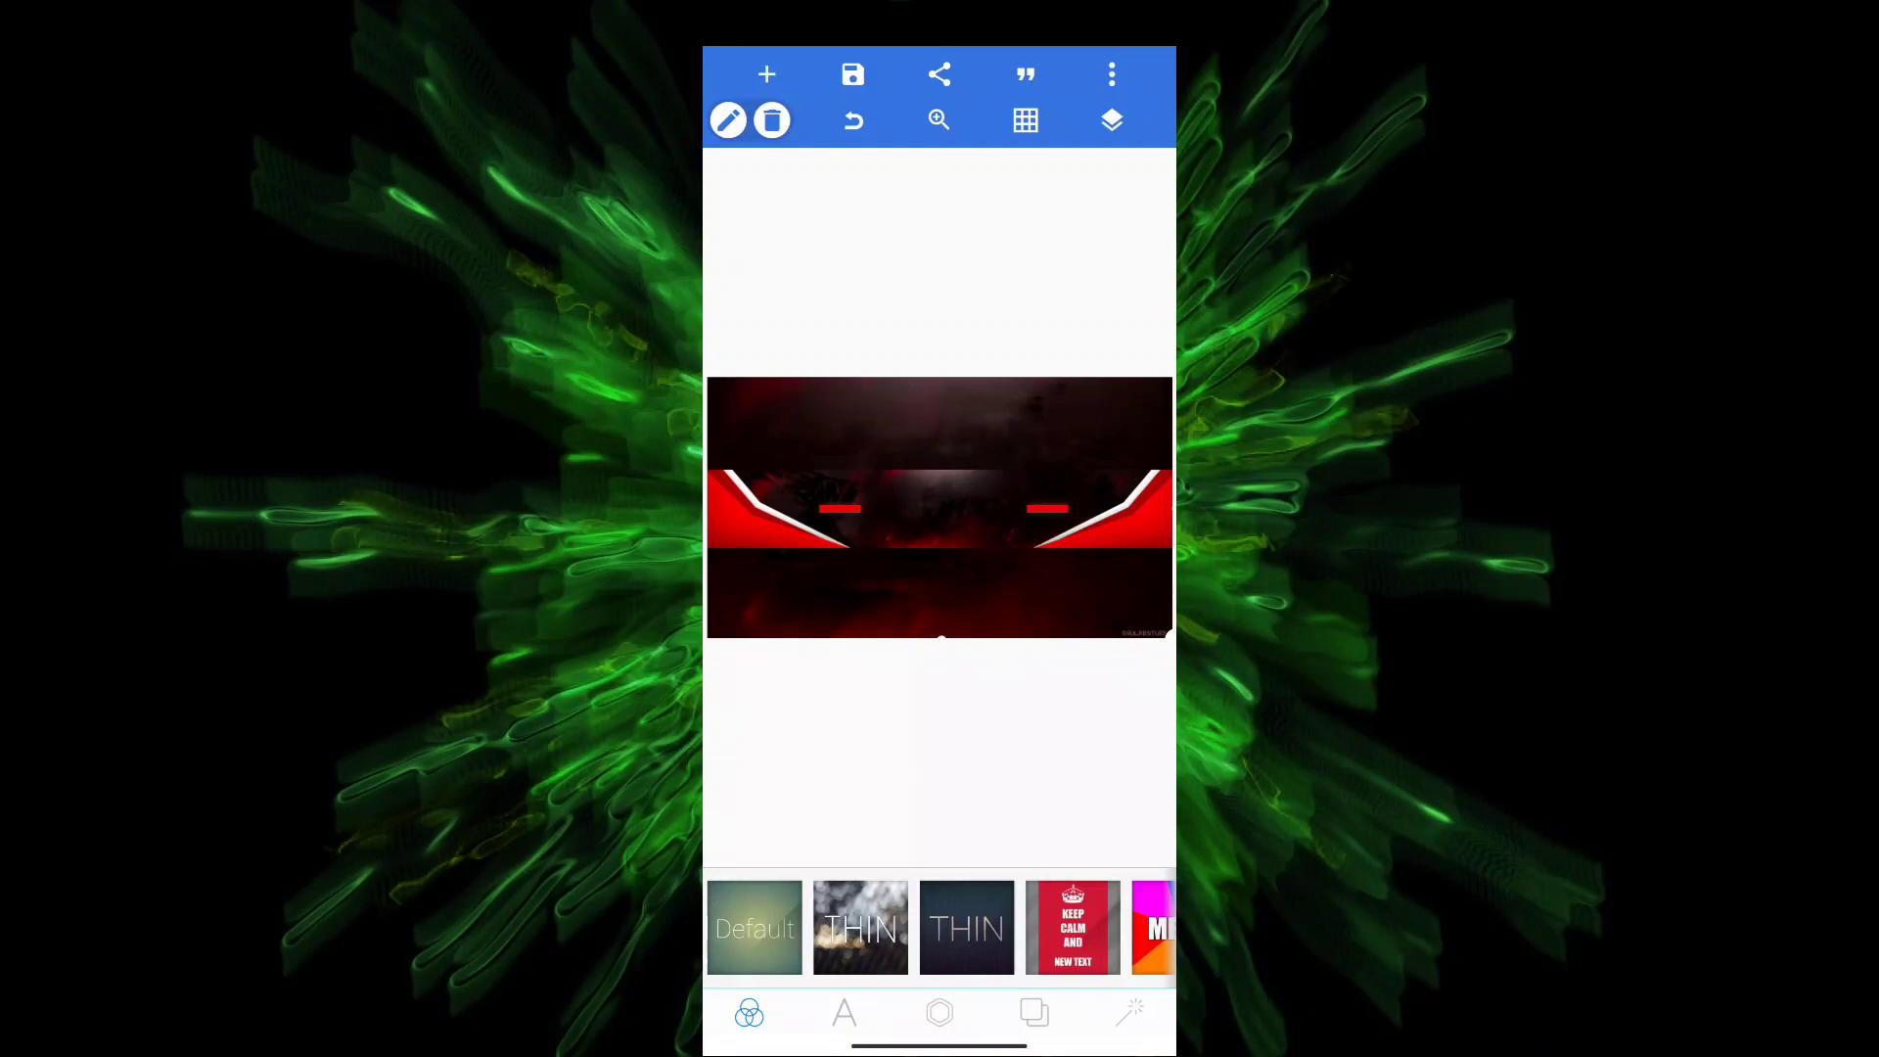
- Insert a new text layer onto the red banner
{"action": "left_click", "coordinate": [767, 75]}
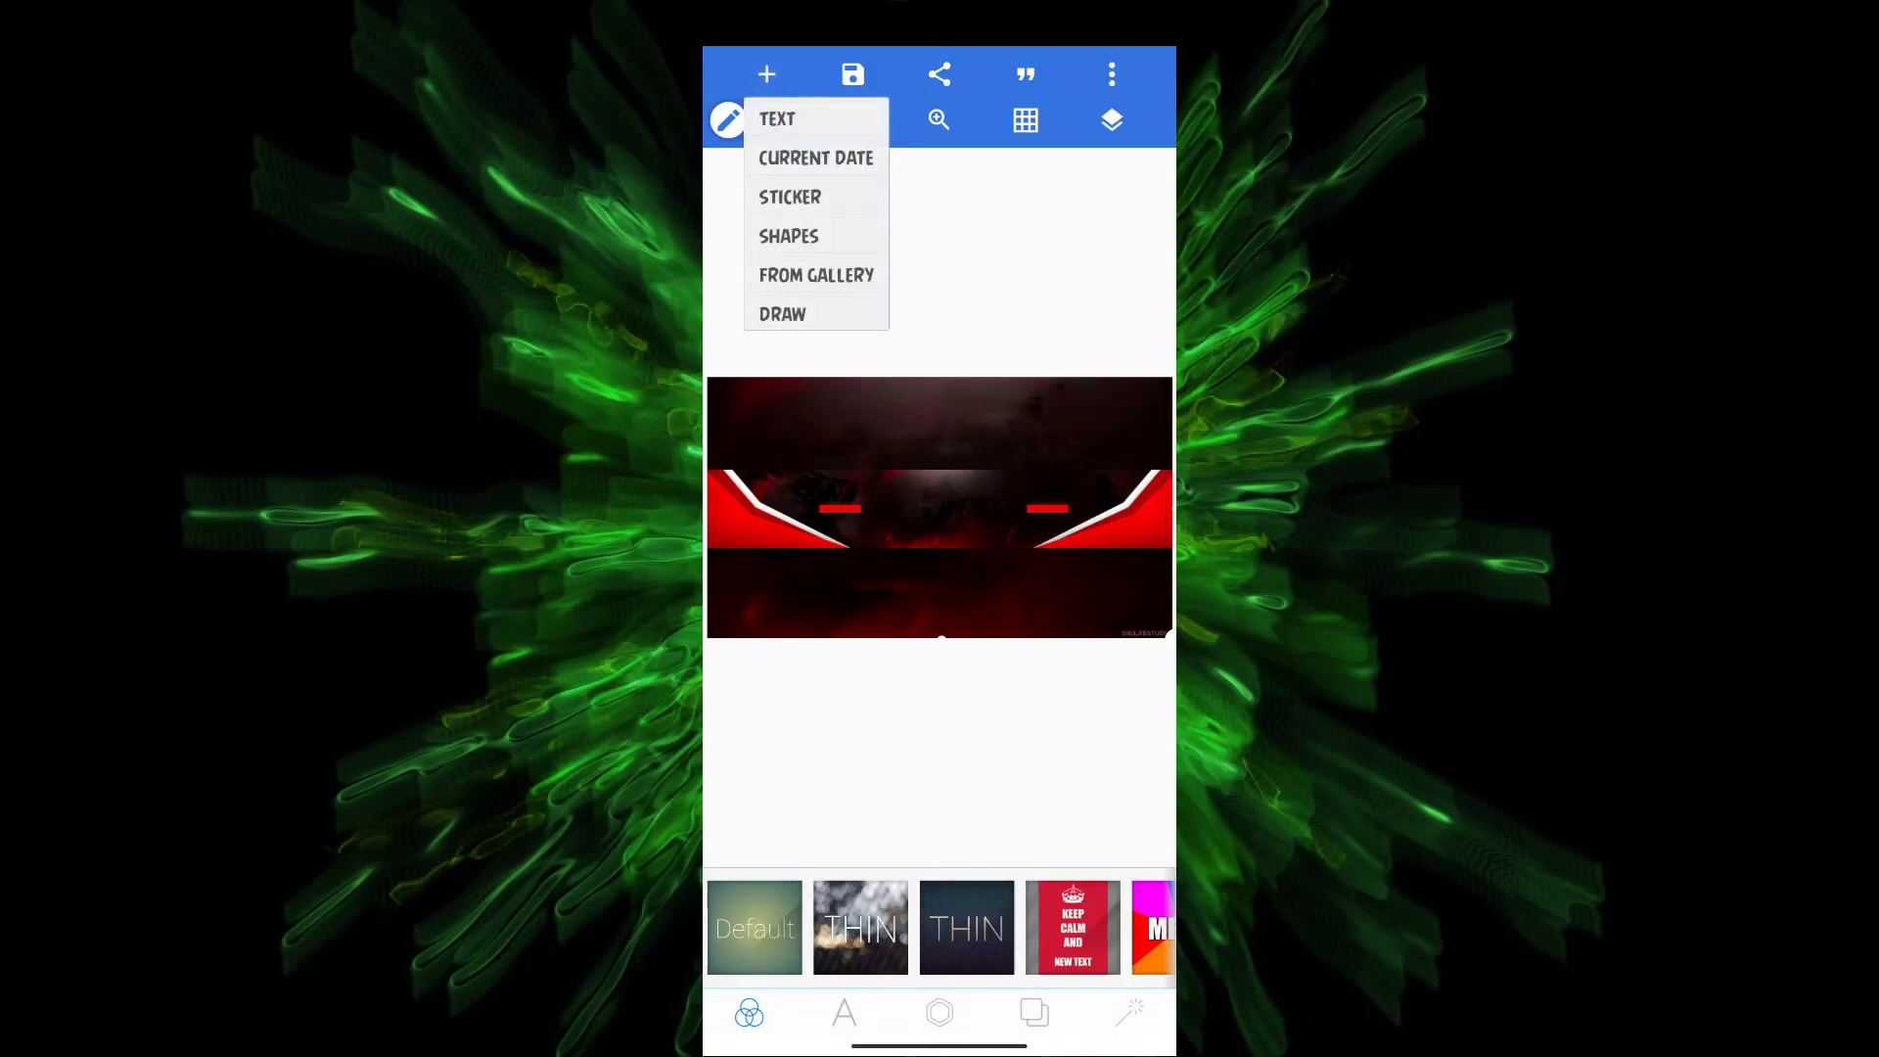
{"action": "left_click", "coordinate": [777, 119]}
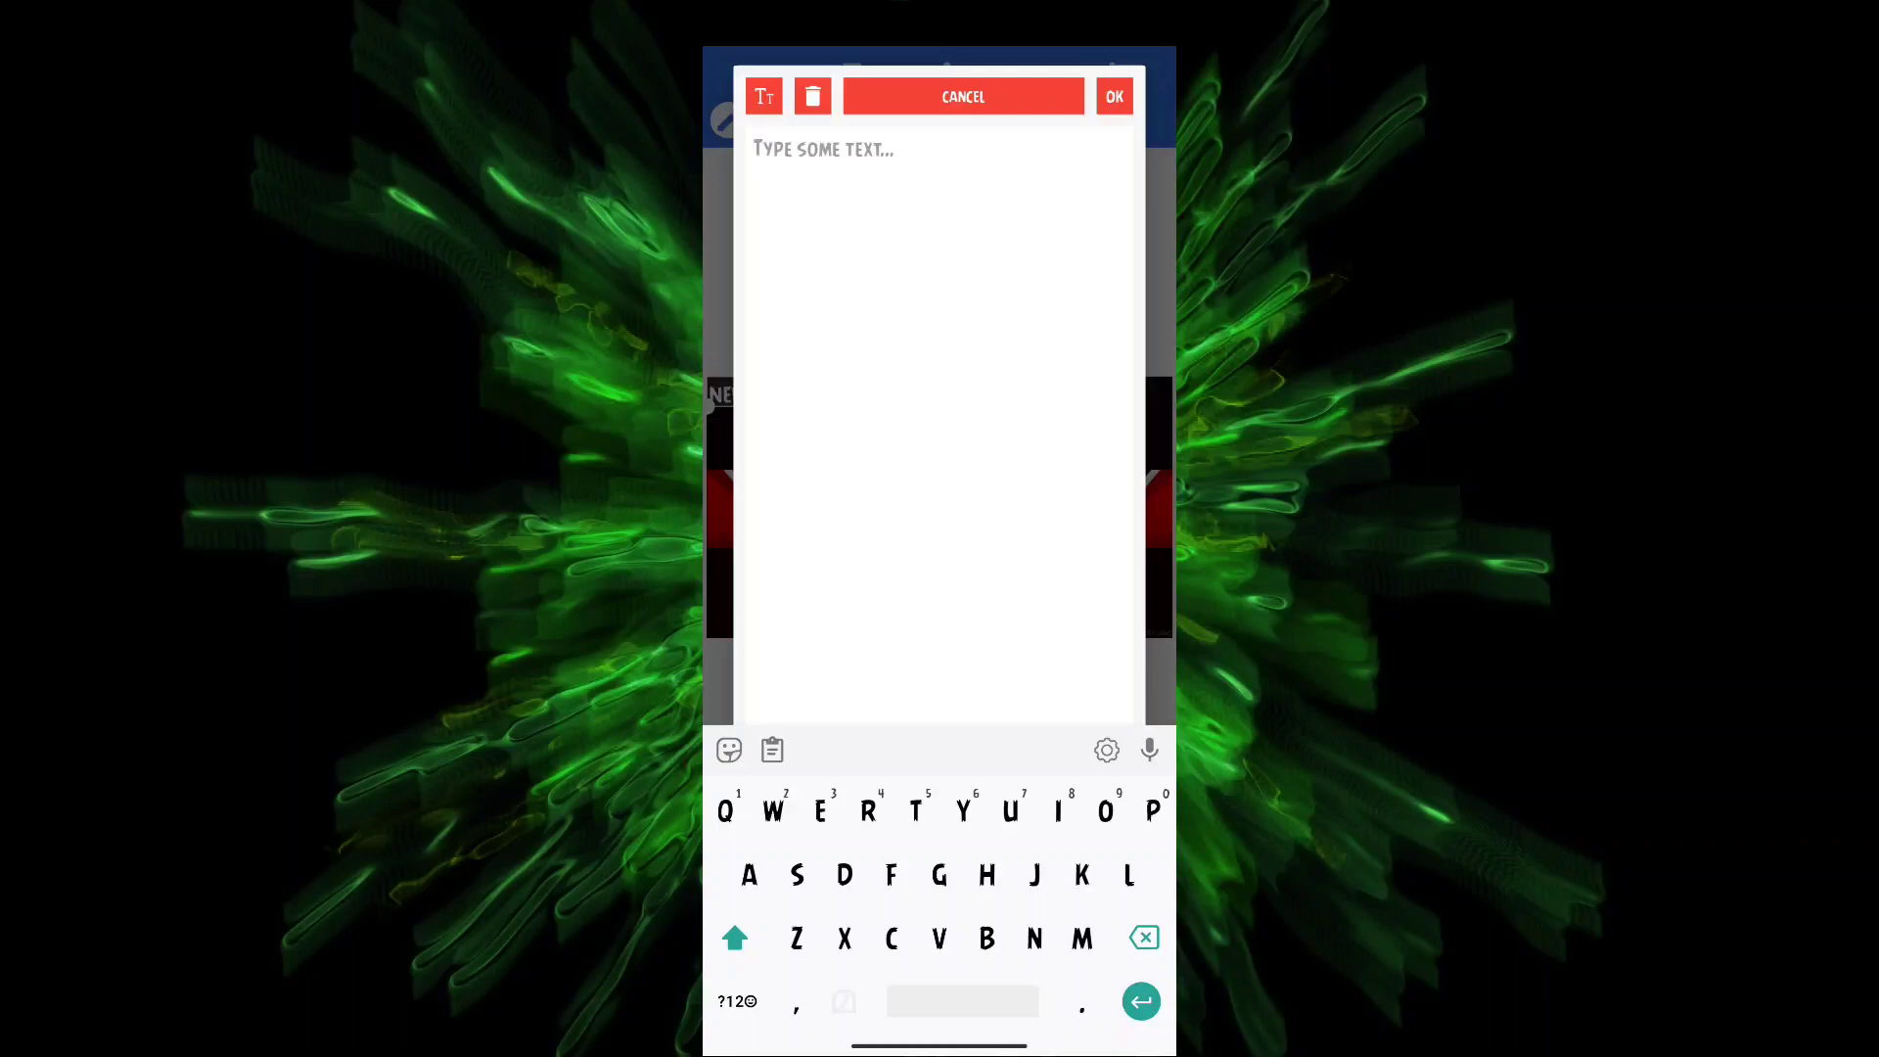
{"action": "type", "text": "BROOKLYN "}
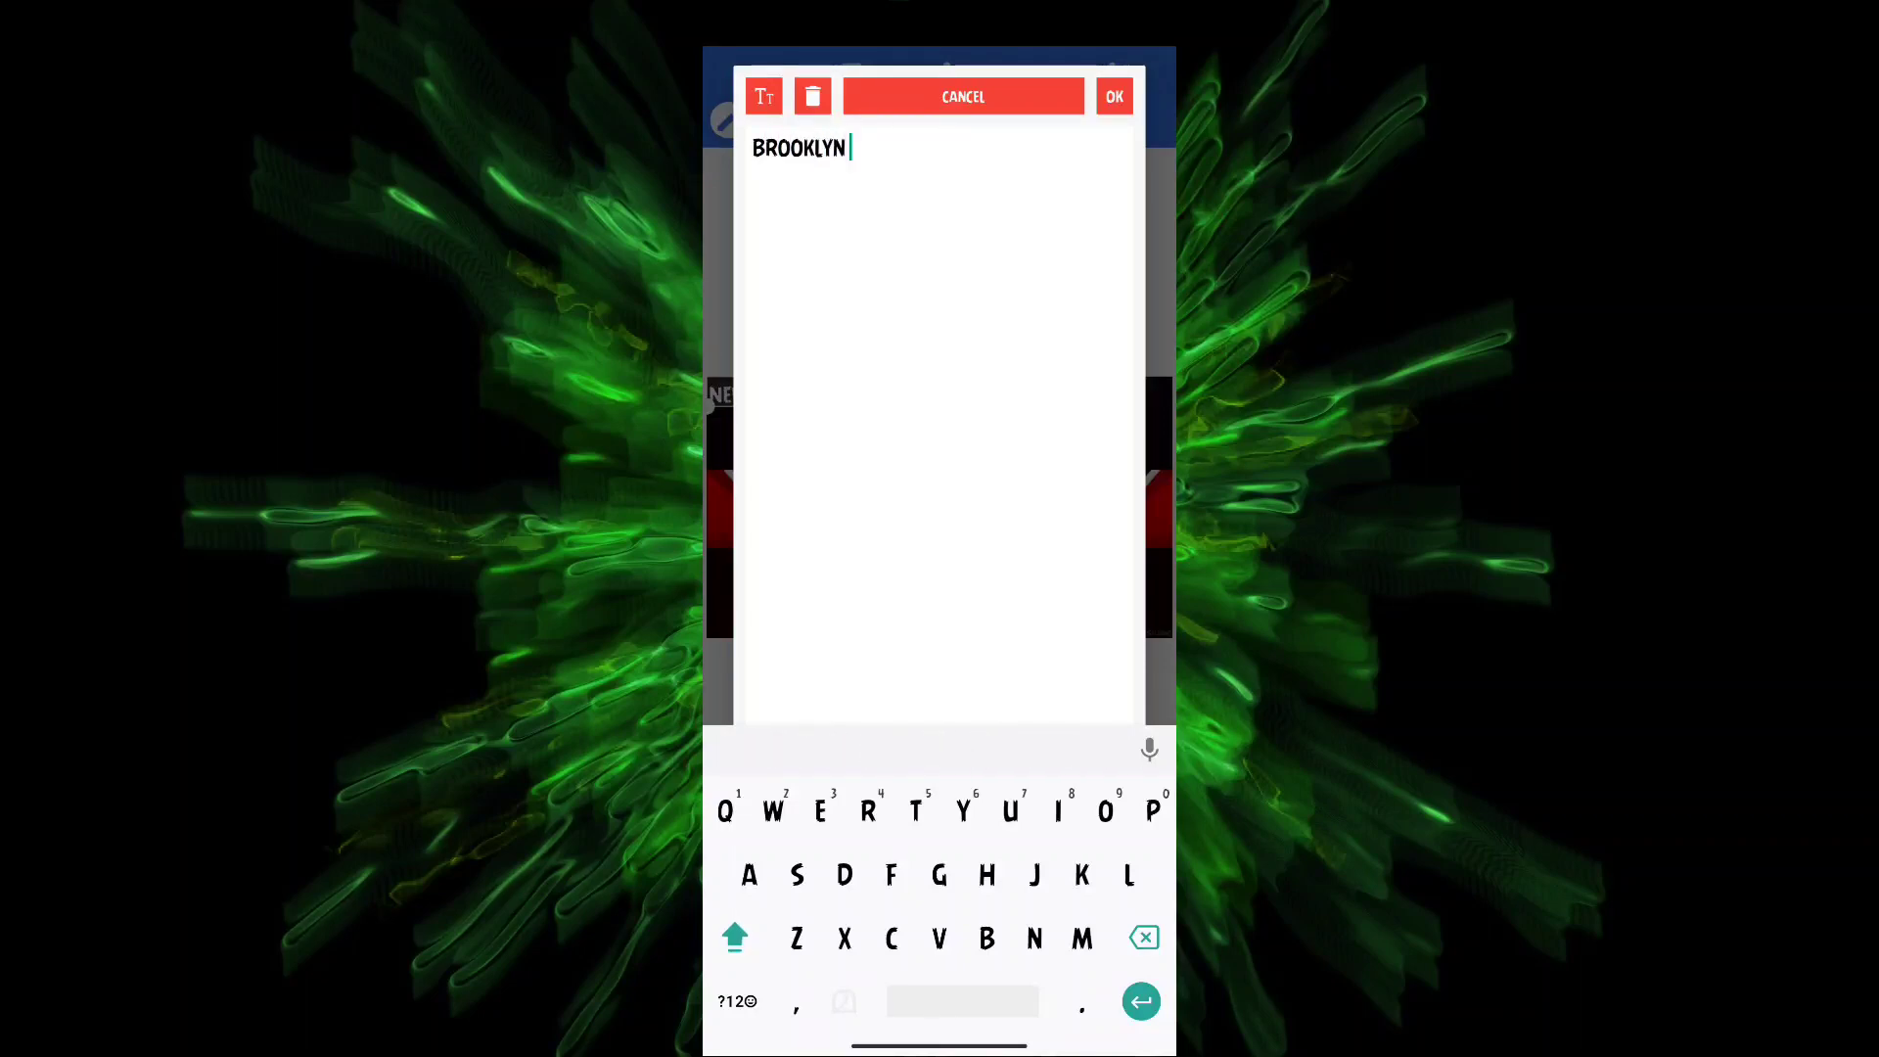
{"action": "type", "text": "PRO"}
- Confirm the BROOKLYN PRO text and centre it, leaving its masking unchanged
{"action": "left_click", "coordinate": [1114, 98]}
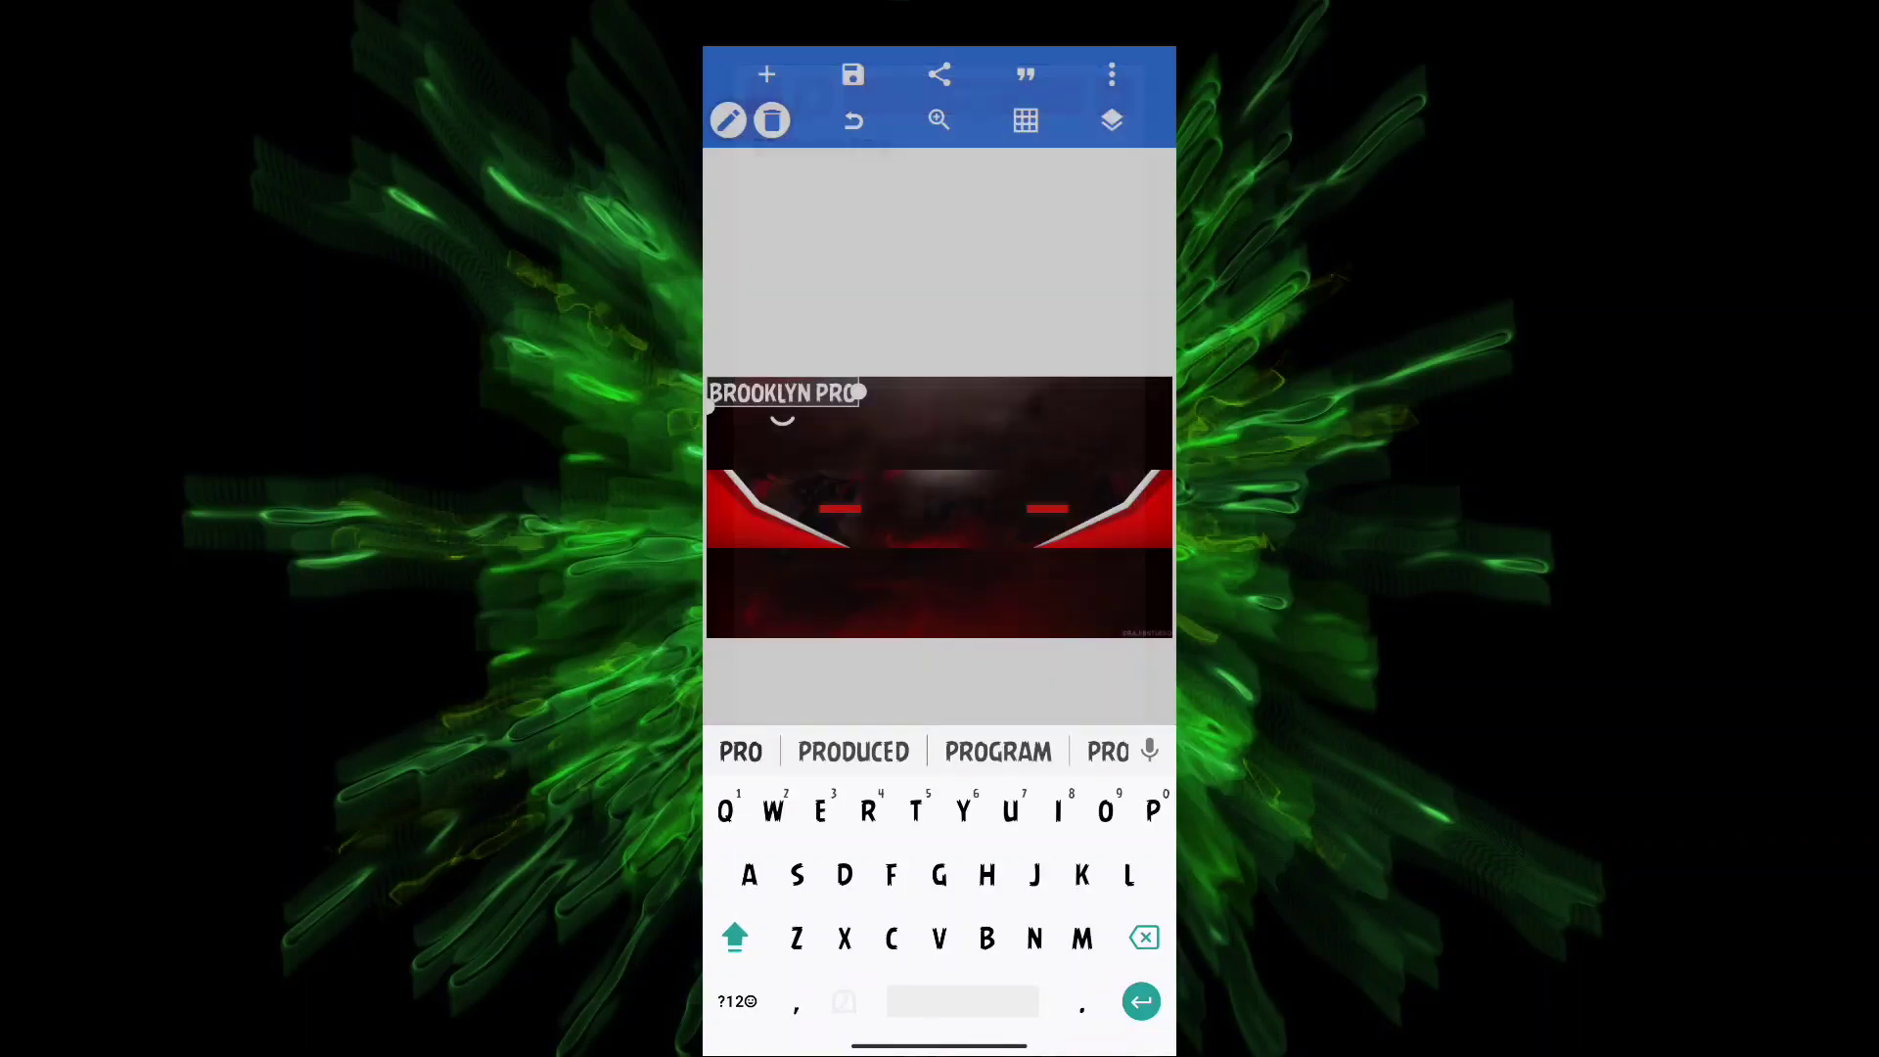
{"action": "left_click_drag", "start_coordinate": [791, 403], "coordinate": [921, 488]}
{"action": "left_click", "coordinate": [843, 1013]}
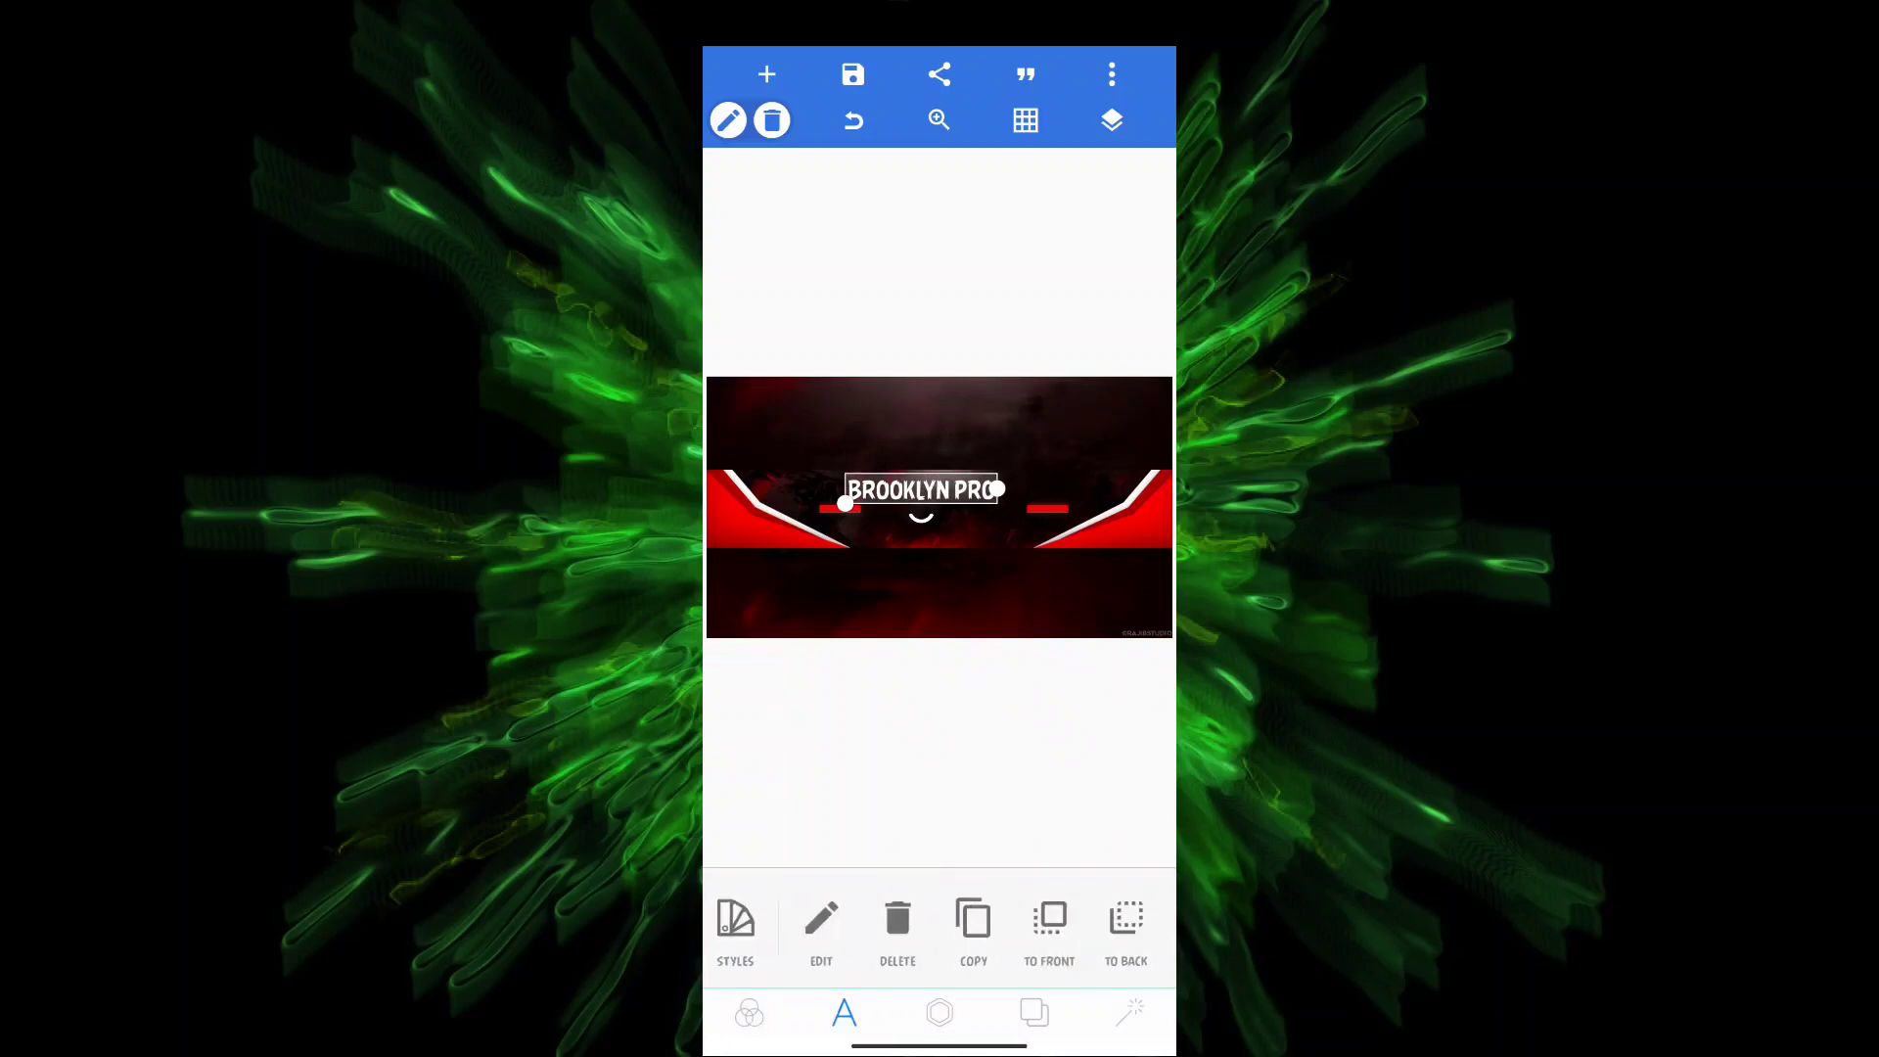
{"action": "scroll", "coordinate": [939, 925], "scroll_direction": "right", "scroll_amount": 5}
{"action": "scroll", "coordinate": [939, 925], "scroll_direction": "right", "scroll_amount": 4}
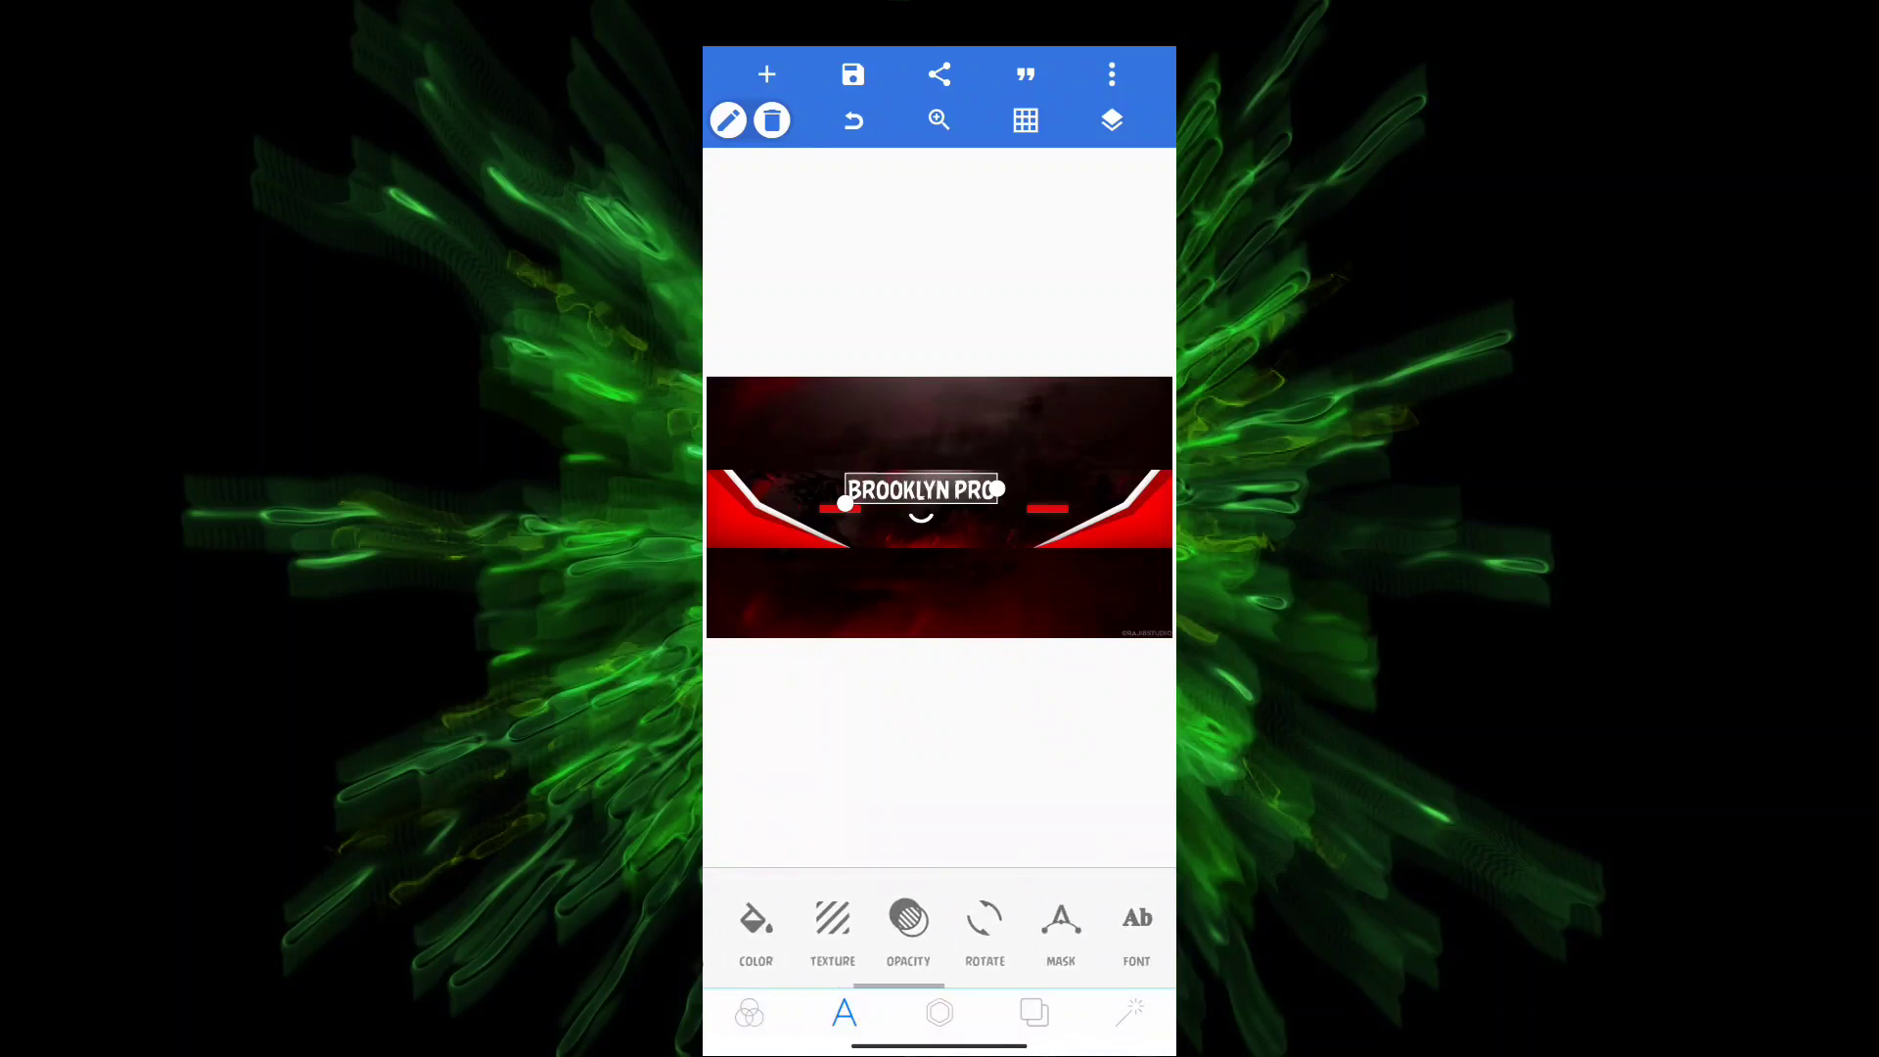
{"action": "left_click", "coordinate": [970, 917]}
{"action": "left_click", "coordinate": [1148, 994]}
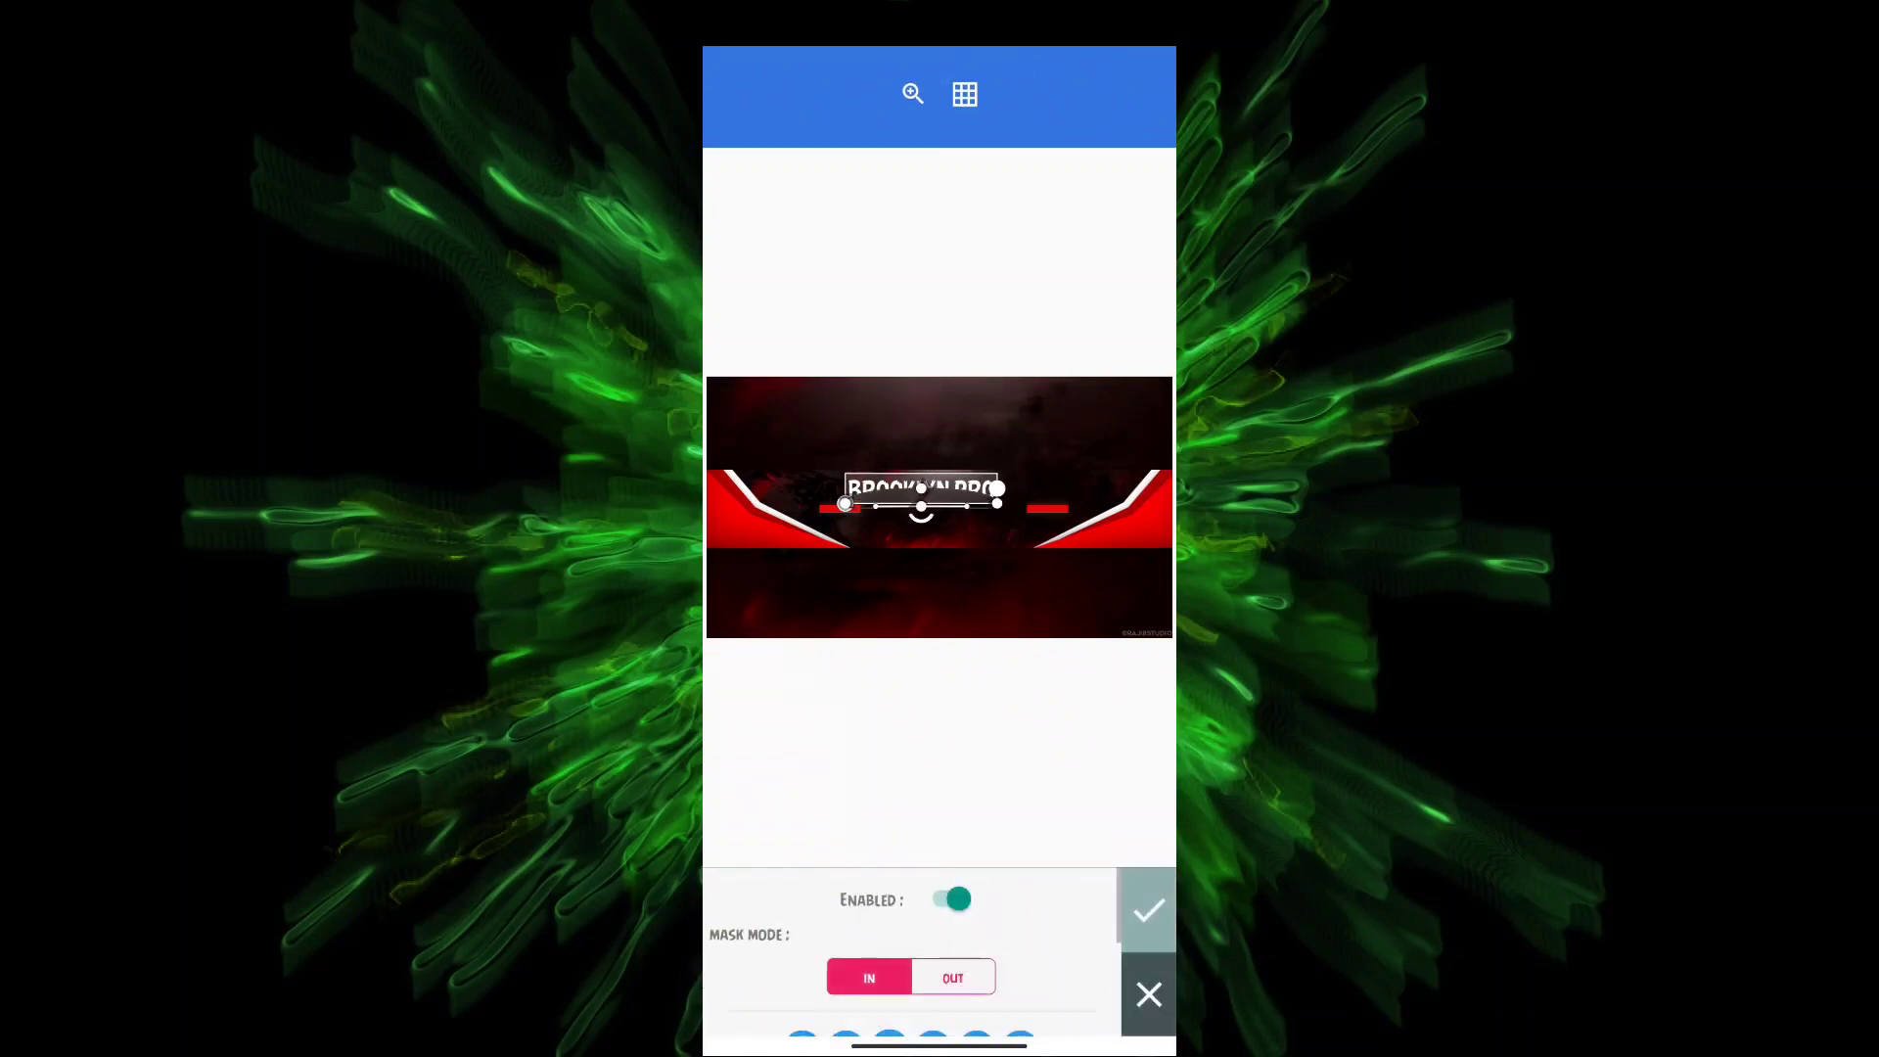
{"action": "left_click", "coordinate": [1092, 601]}
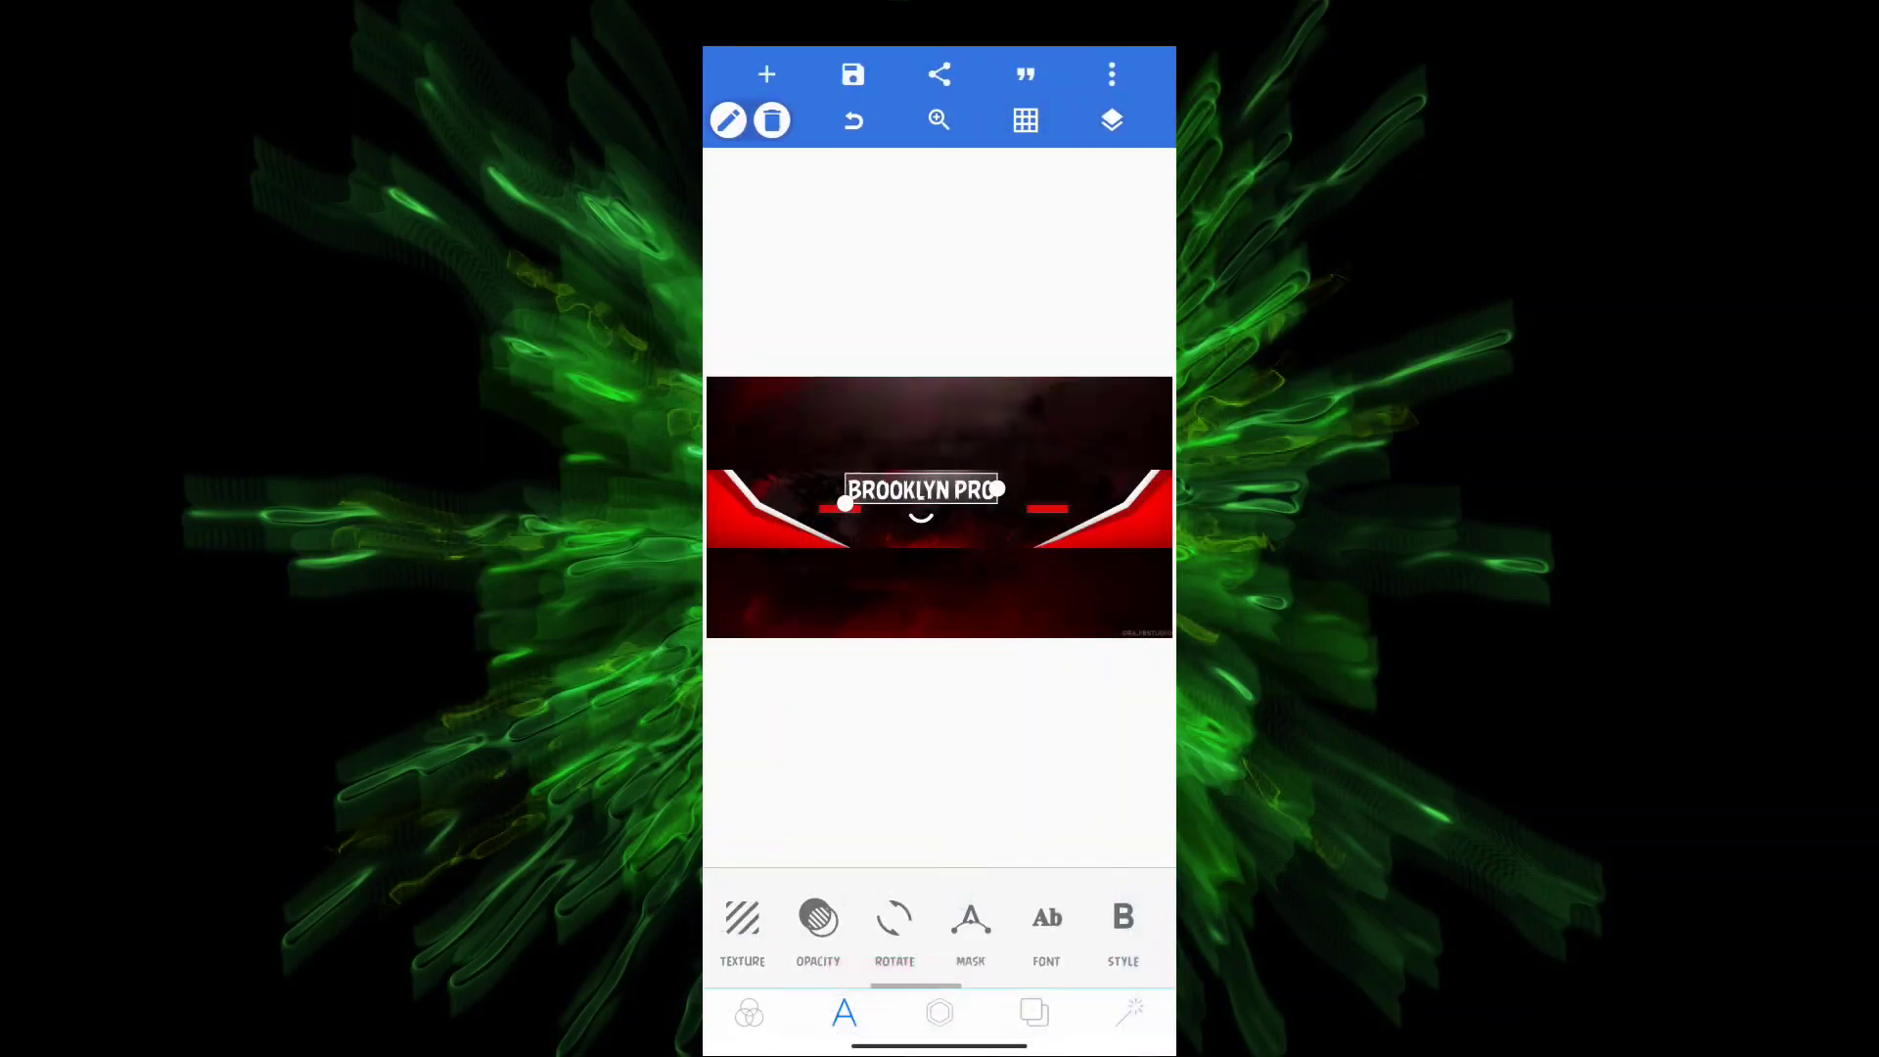
- Set the title font to Xheighter-LightOblique, enlarged and centred on the banner
{"action": "left_click", "coordinate": [1047, 918]}
{"action": "left_click", "coordinate": [938, 158]}
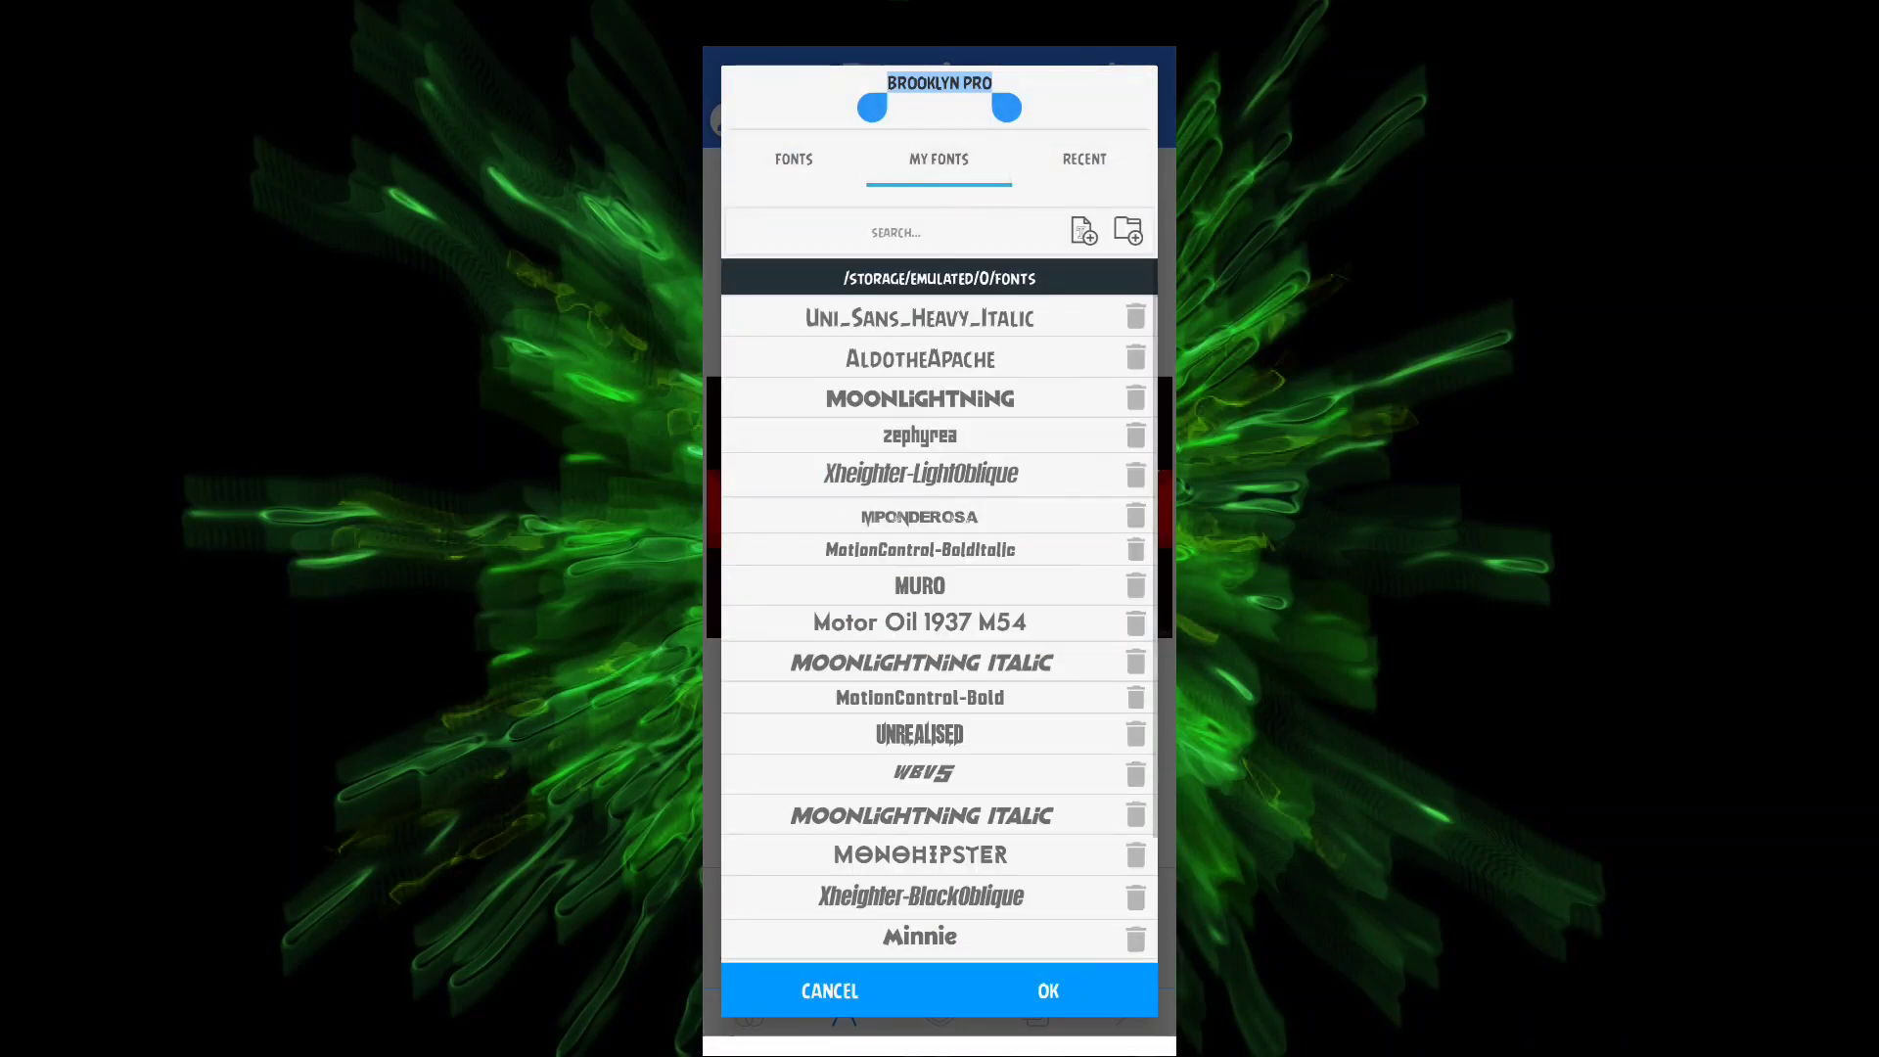
{"action": "left_click", "coordinate": [919, 398]}
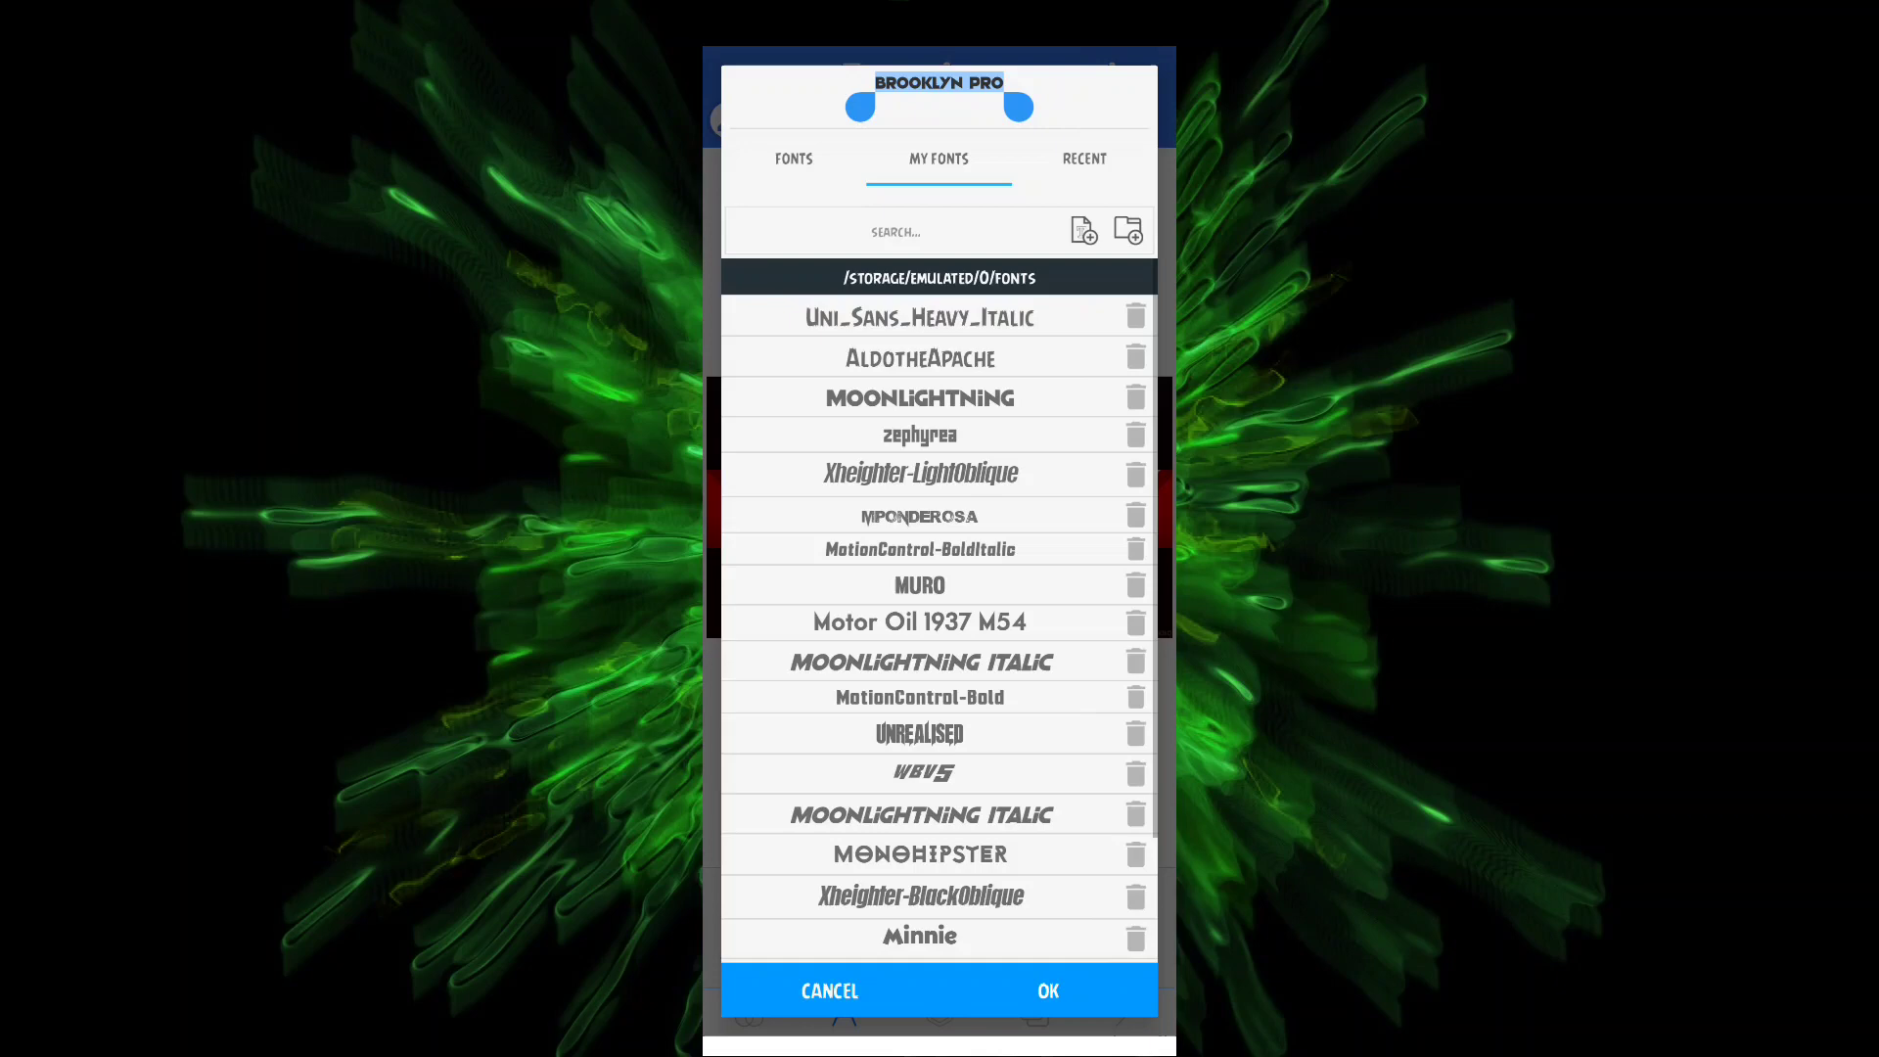
{"action": "left_click", "coordinate": [921, 474]}
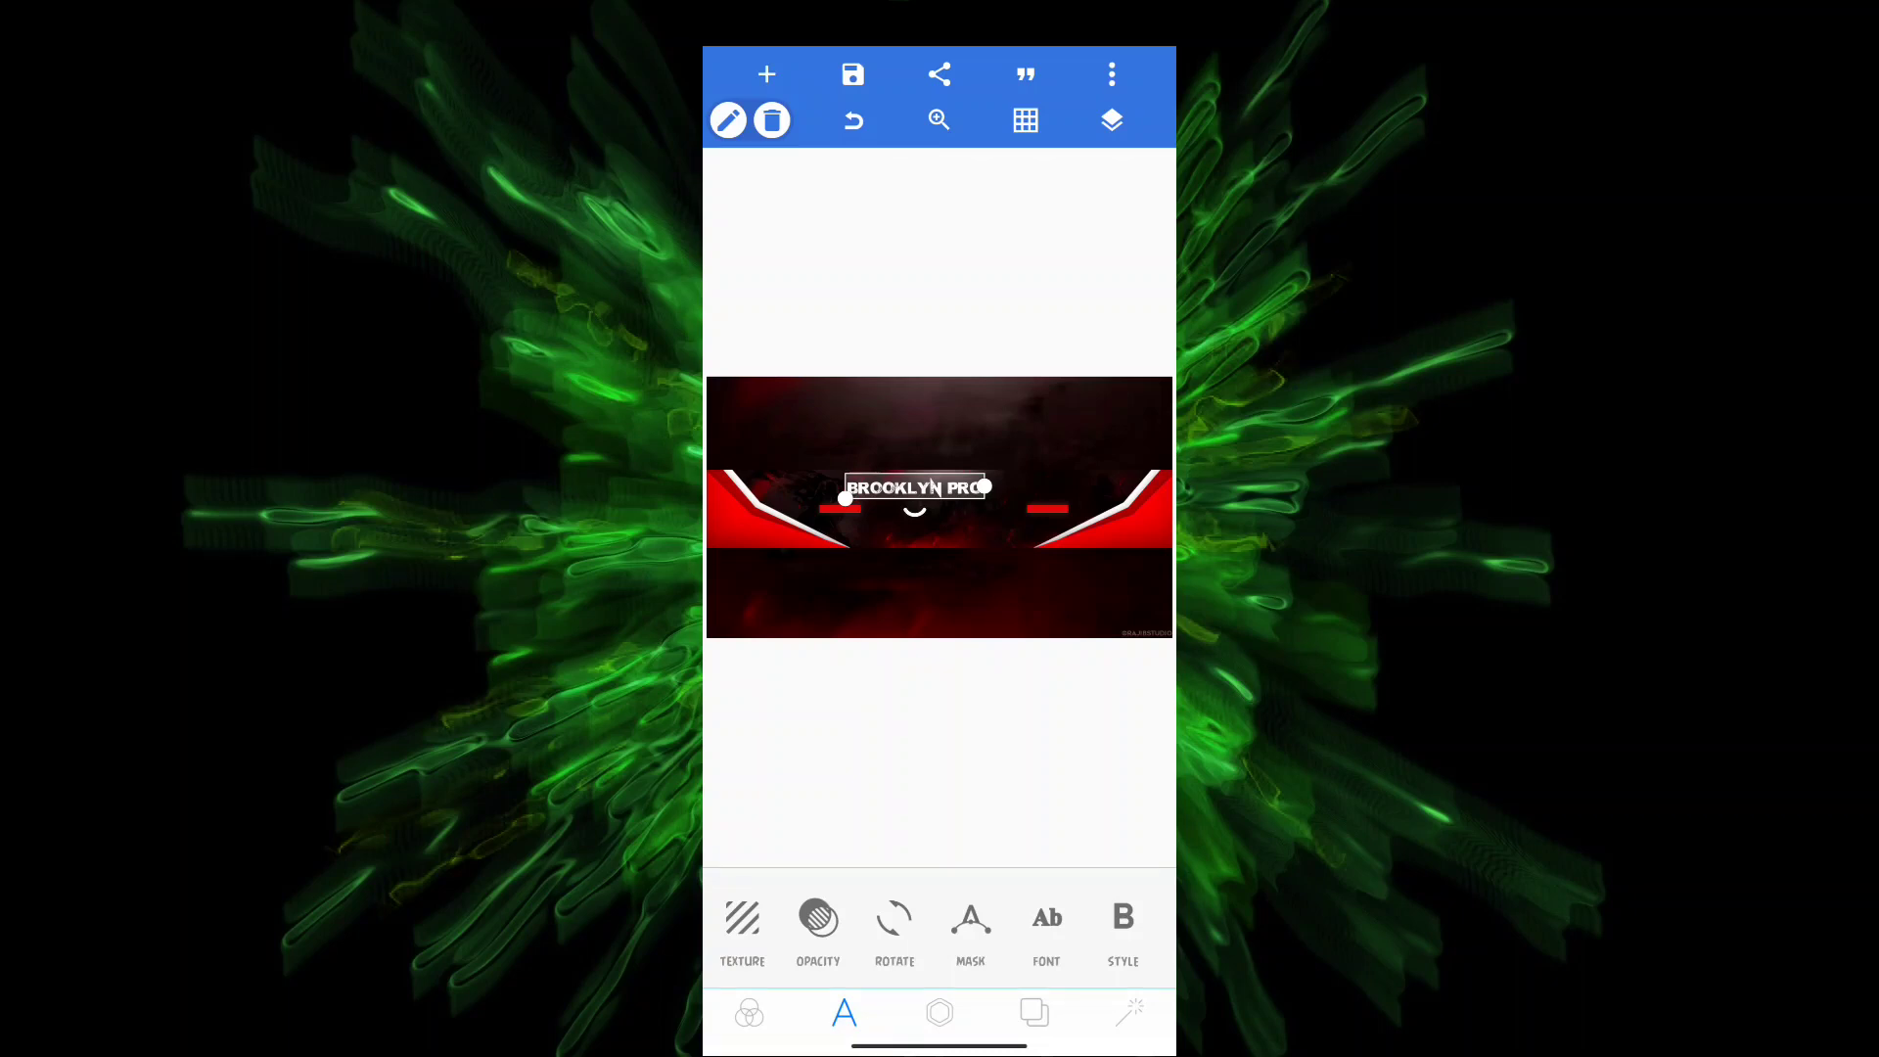
{"action": "left_click_drag", "start_coordinate": [916, 487], "coordinate": [952, 494]}
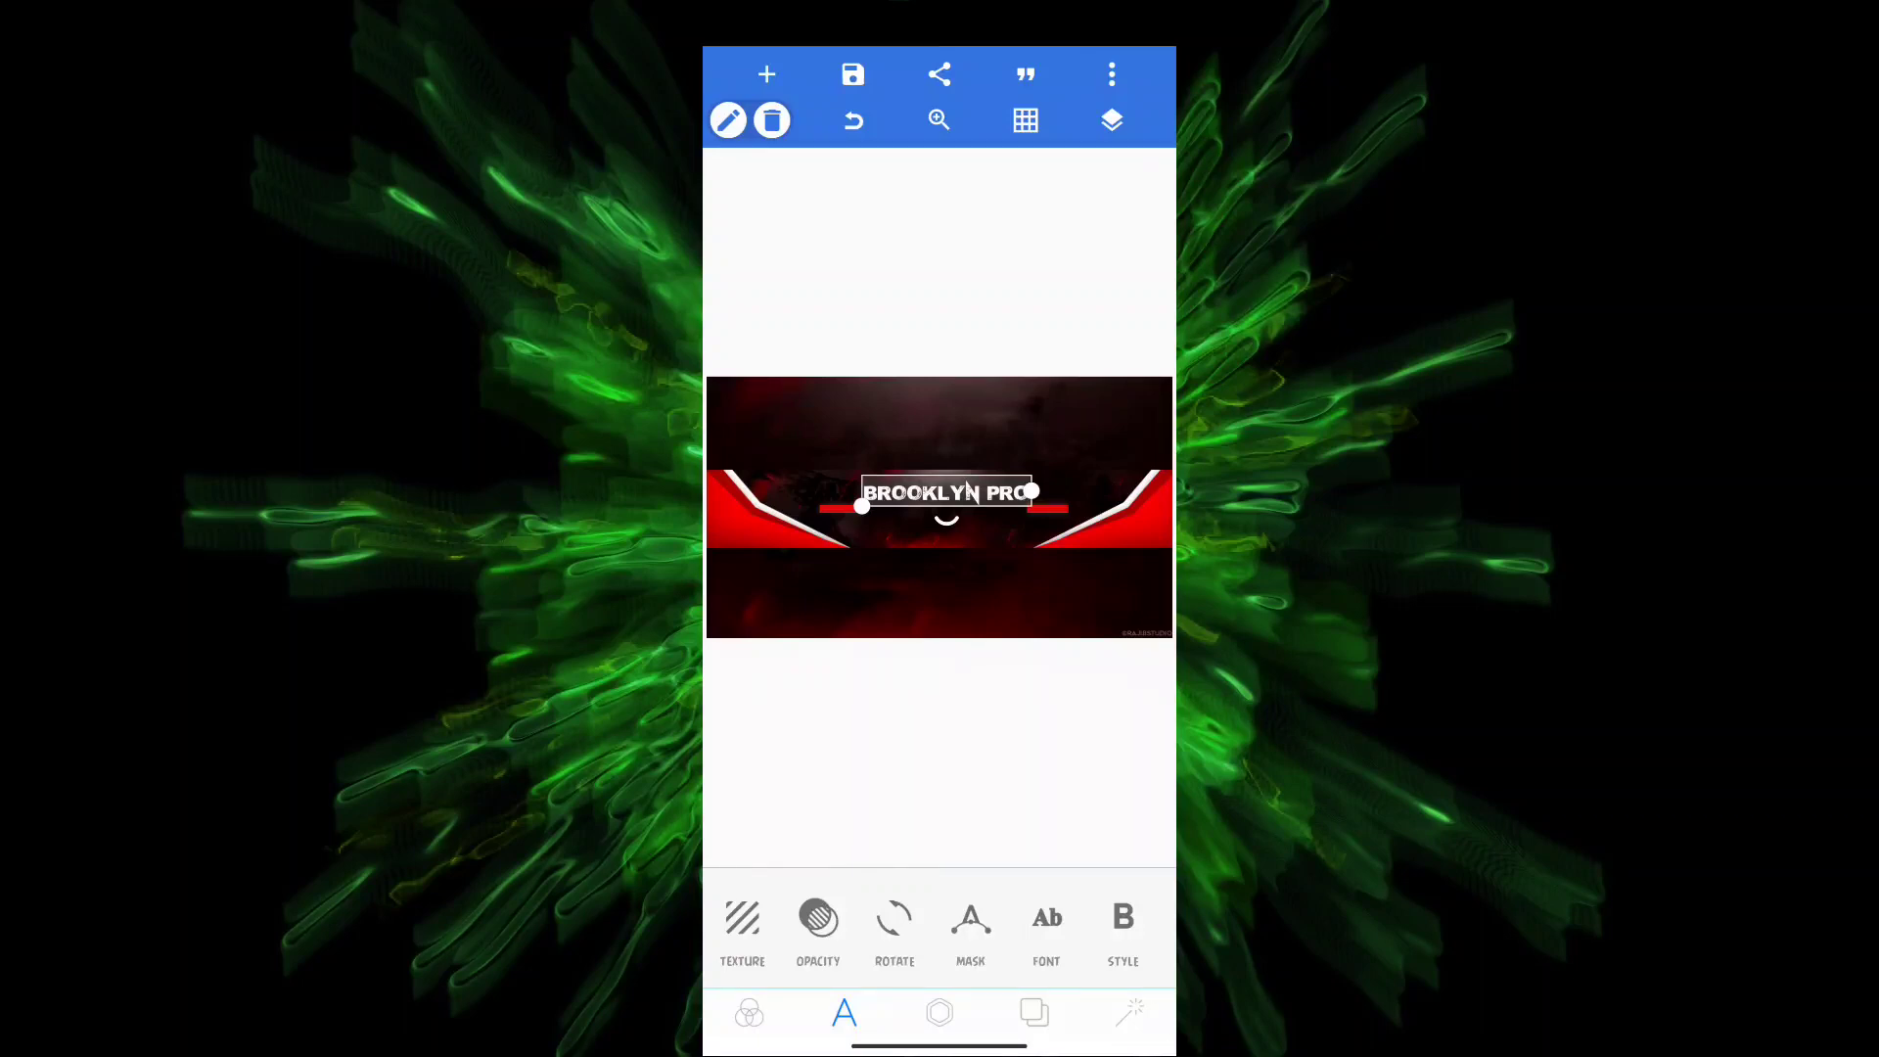
{"action": "scroll", "coordinate": [941, 925], "scroll_direction": "right", "scroll_amount": 5}
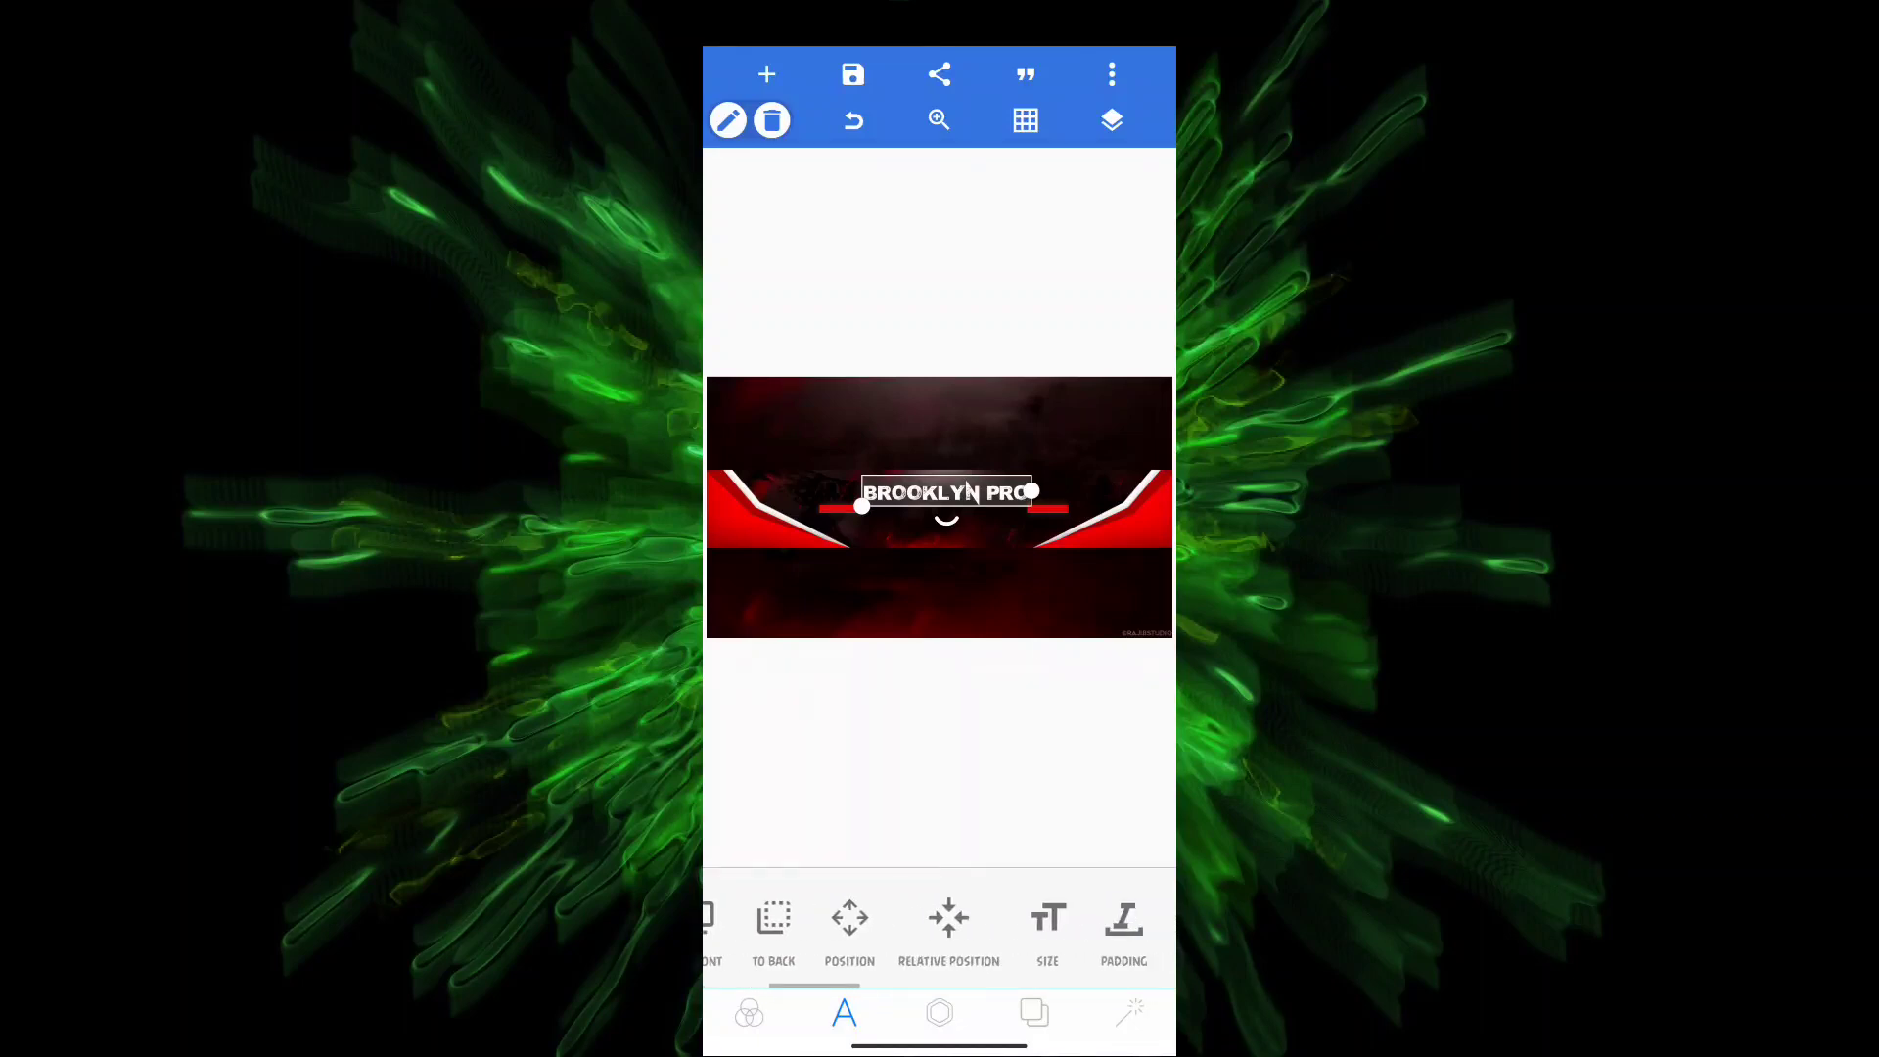
{"action": "scroll", "coordinate": [941, 925], "scroll_direction": "right", "scroll_amount": 3}
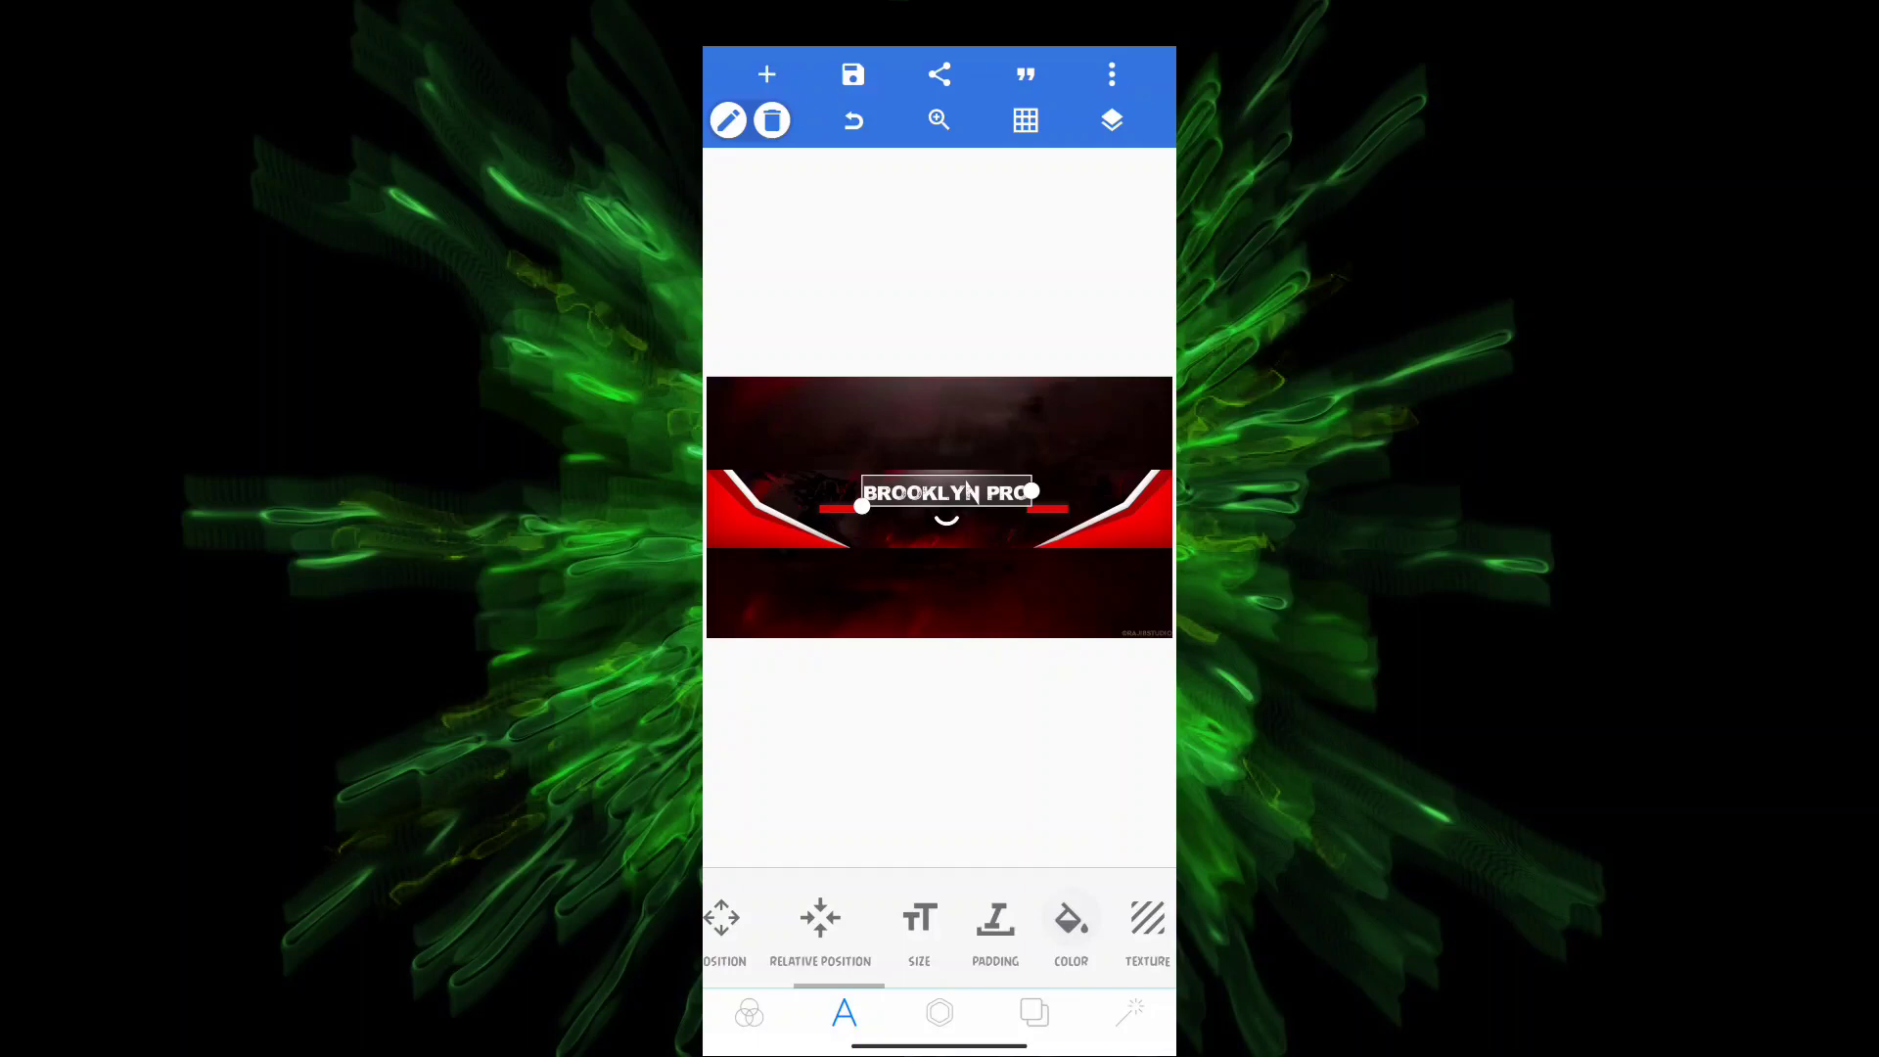
{"action": "scroll", "coordinate": [939, 924], "scroll_direction": "left", "scroll_amount": 4}
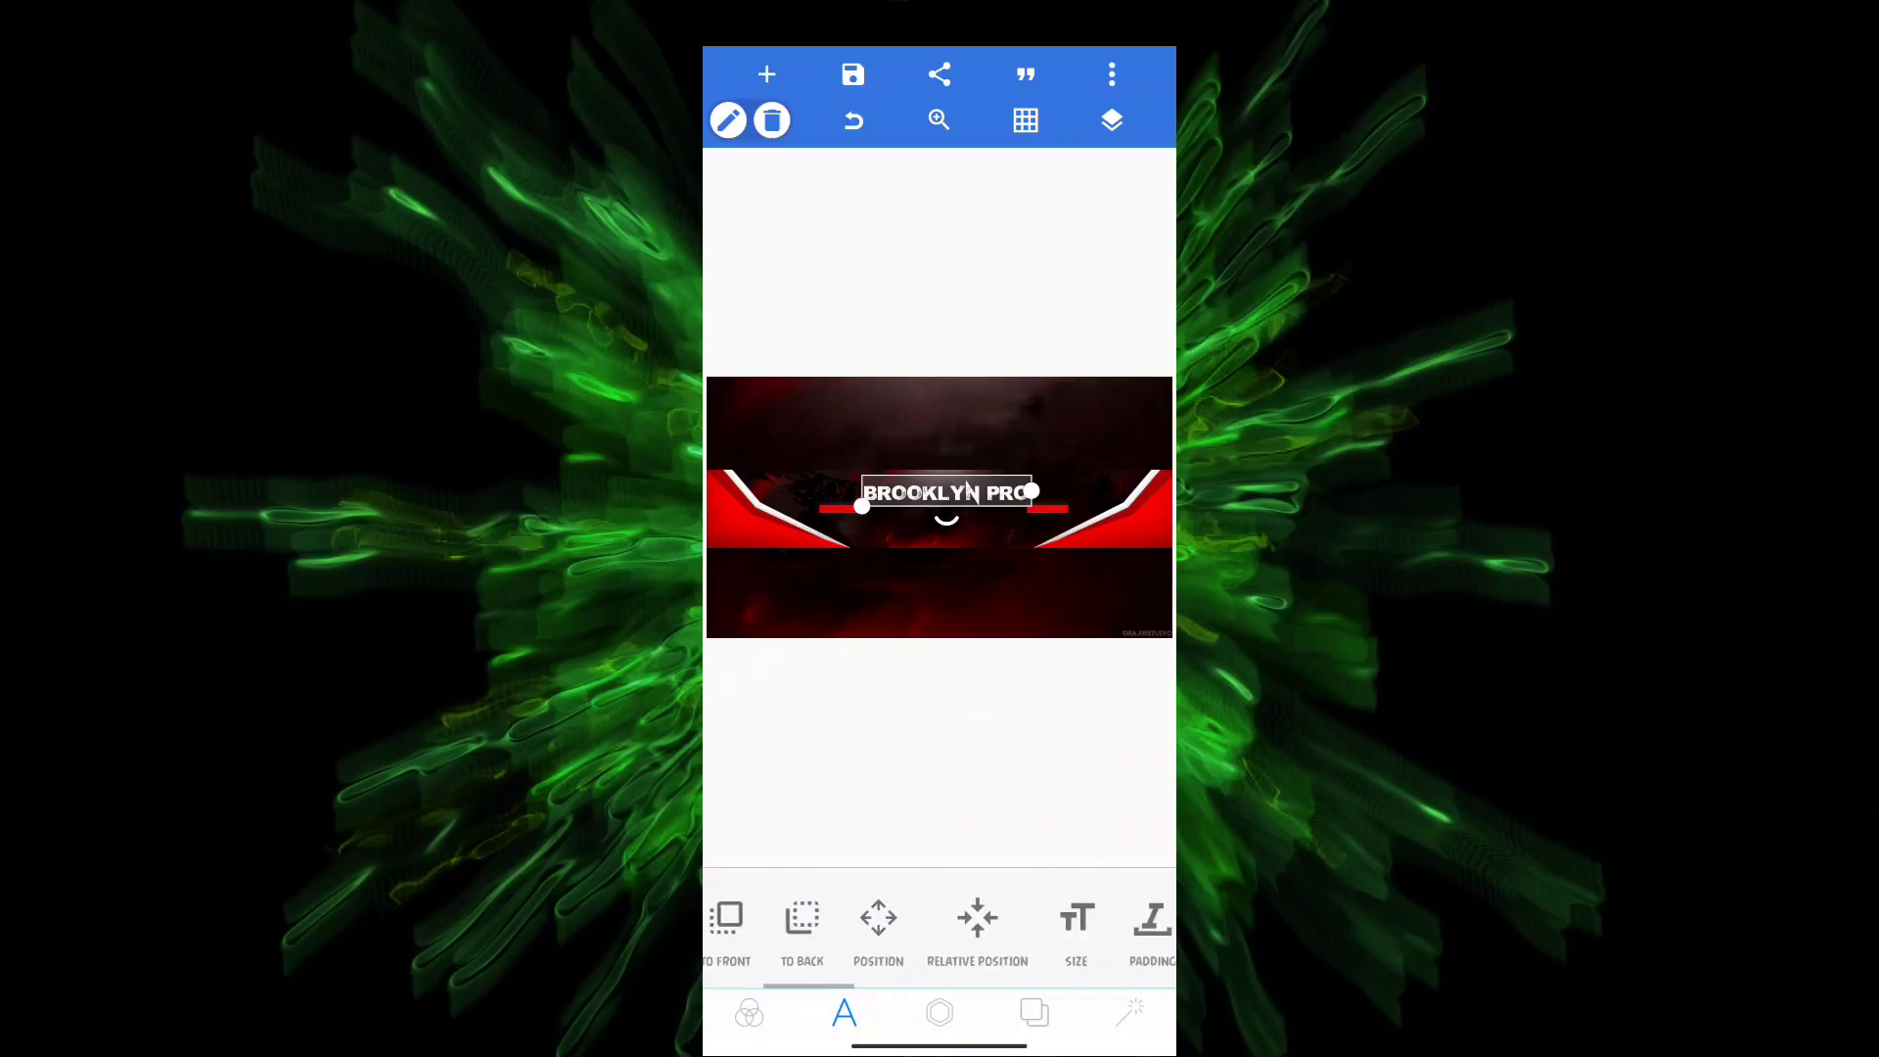
{"action": "scroll", "coordinate": [939, 925], "scroll_direction": "right", "scroll_amount": 6}
- Give the BROOKLYN PRO title an outline of width 9
{"action": "left_click", "coordinate": [893, 918]}
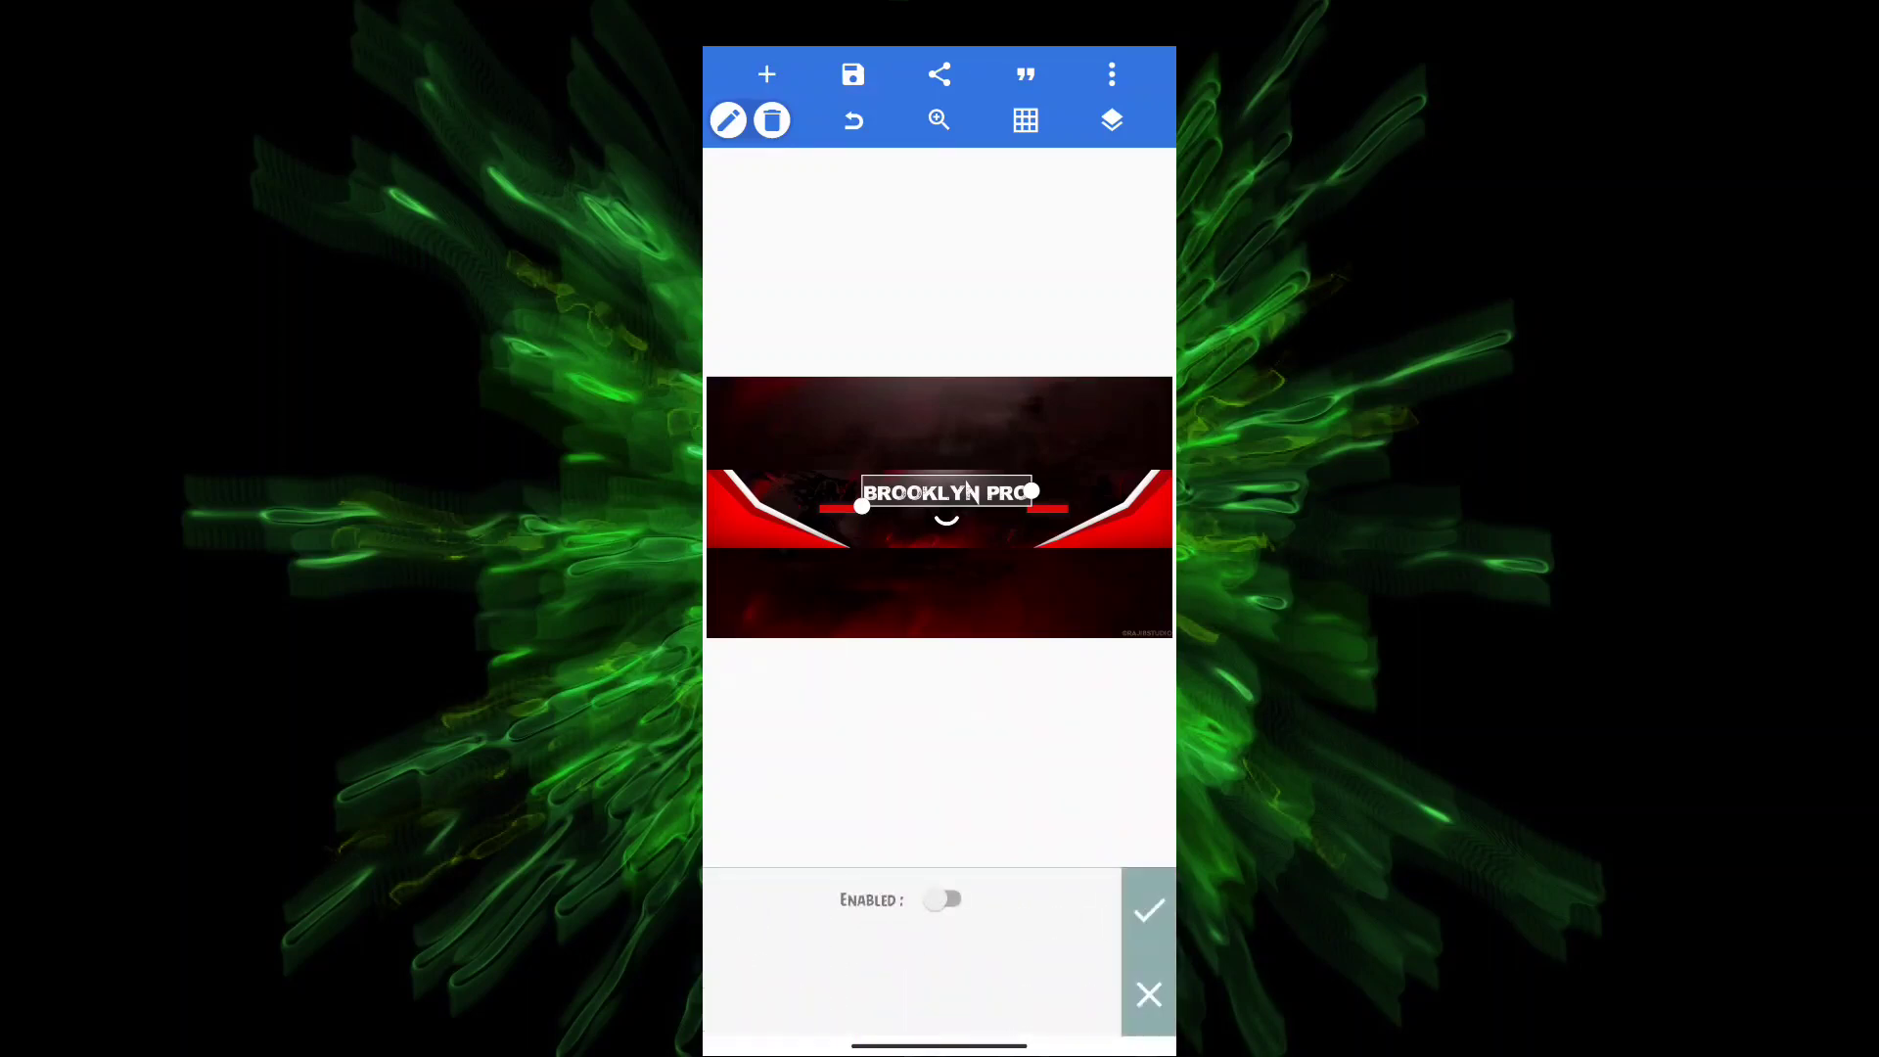
{"action": "left_click", "coordinate": [944, 898]}
{"action": "scroll", "coordinate": [911, 955], "scroll_direction": "down", "scroll_amount": 3}
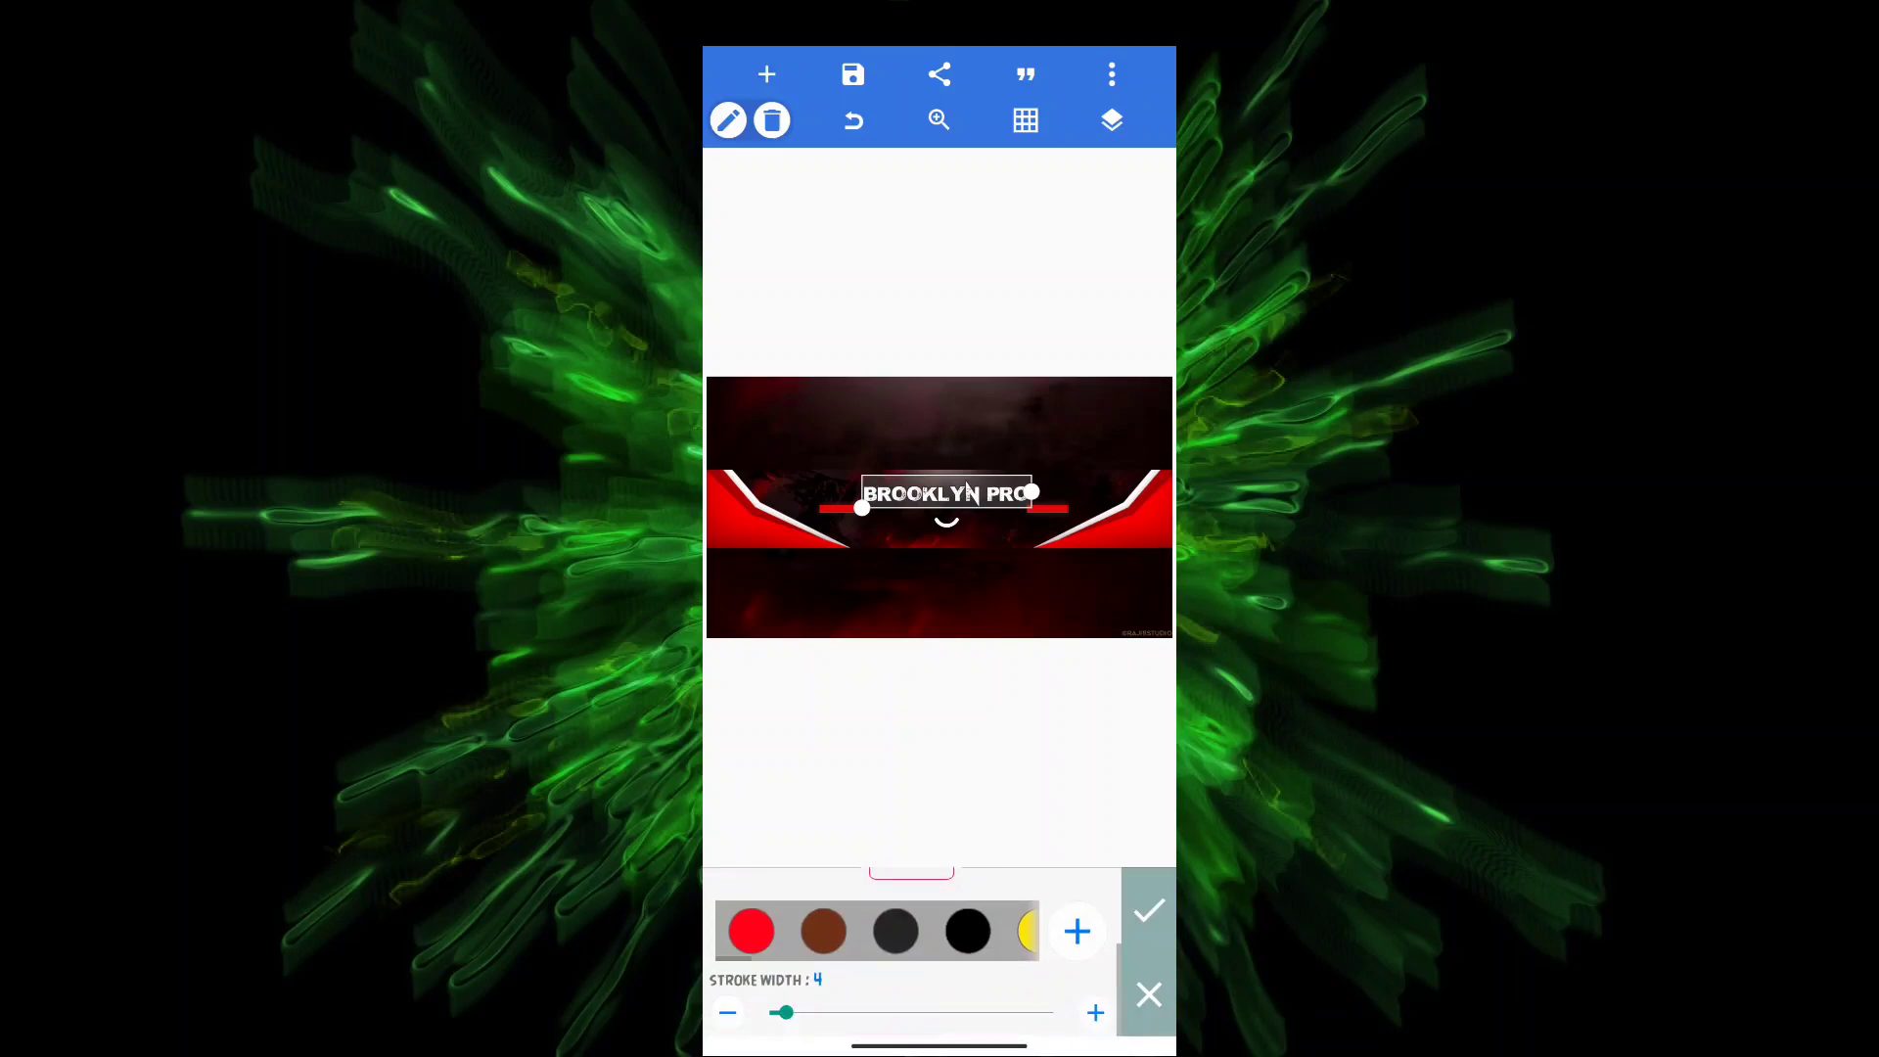
{"action": "left_click_drag", "start_coordinate": [782, 1012], "coordinate": [806, 1011]}
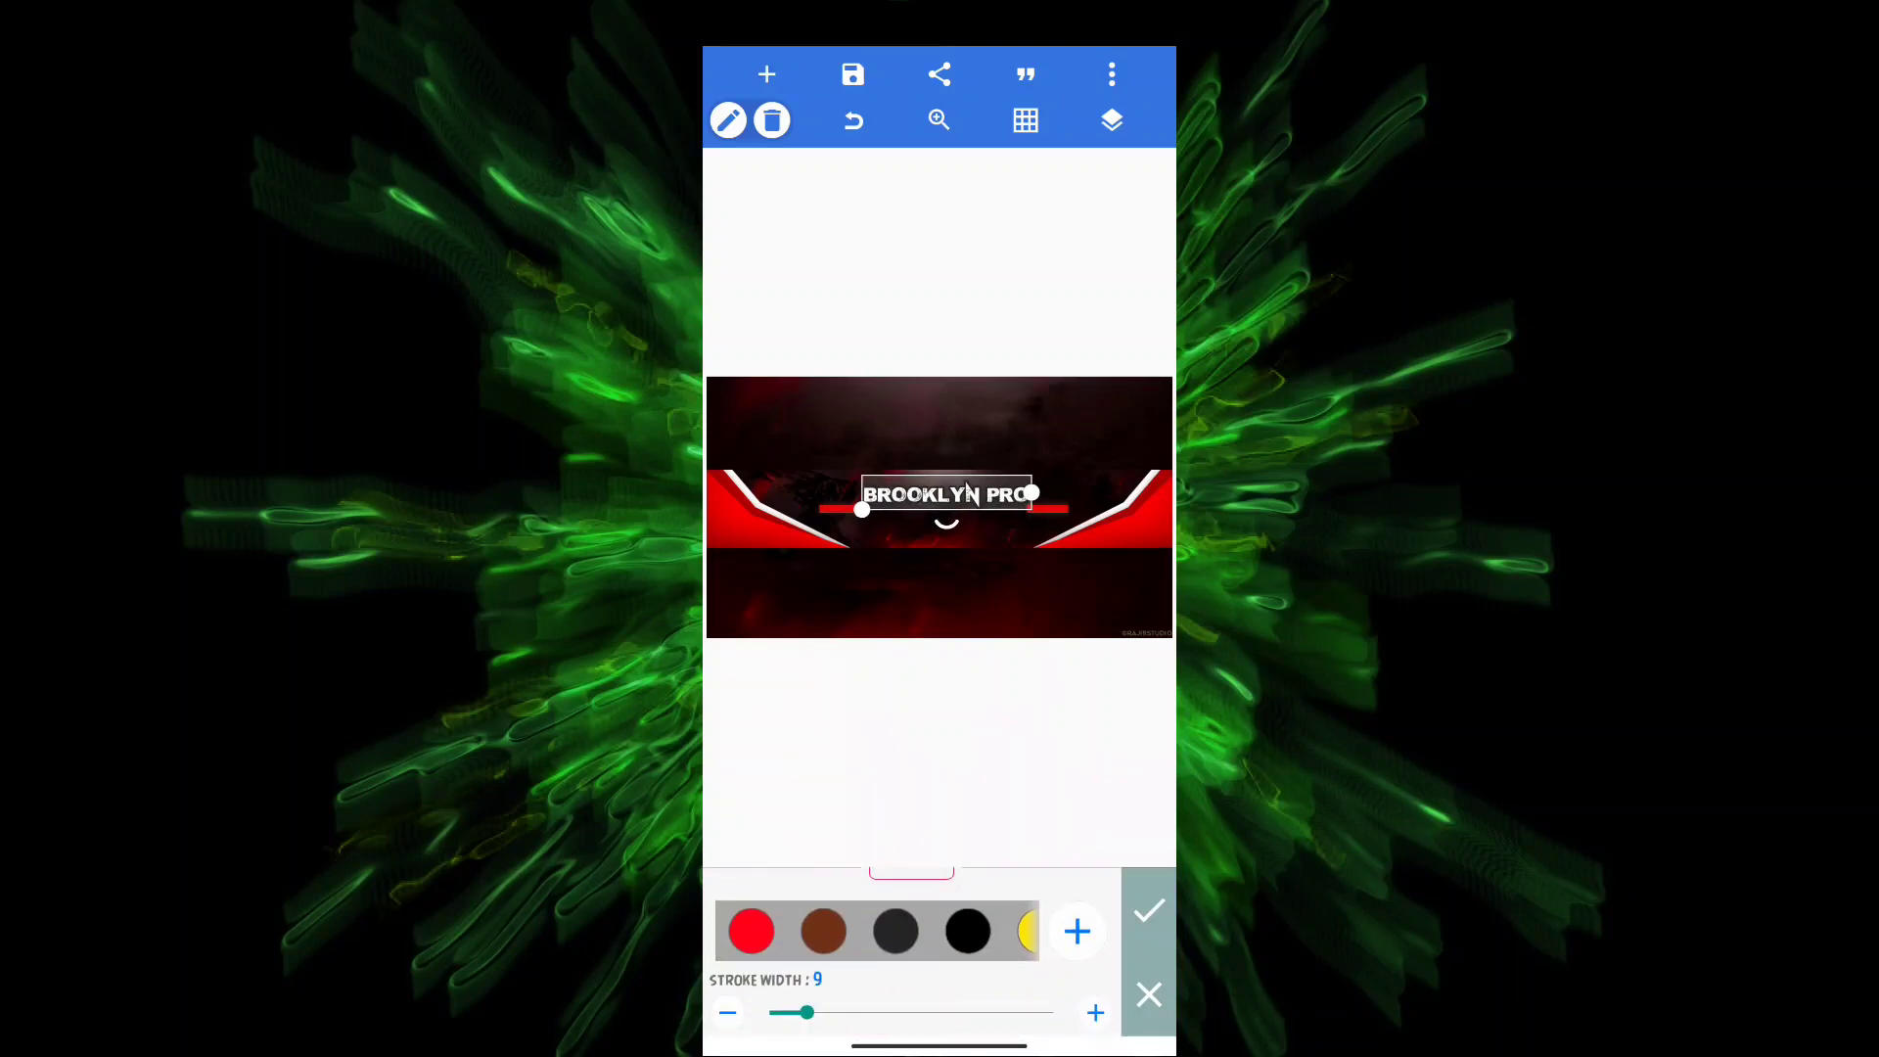
{"action": "left_click", "coordinate": [1148, 914]}
{"action": "scroll", "coordinate": [939, 925], "scroll_direction": "right", "scroll_amount": 5}
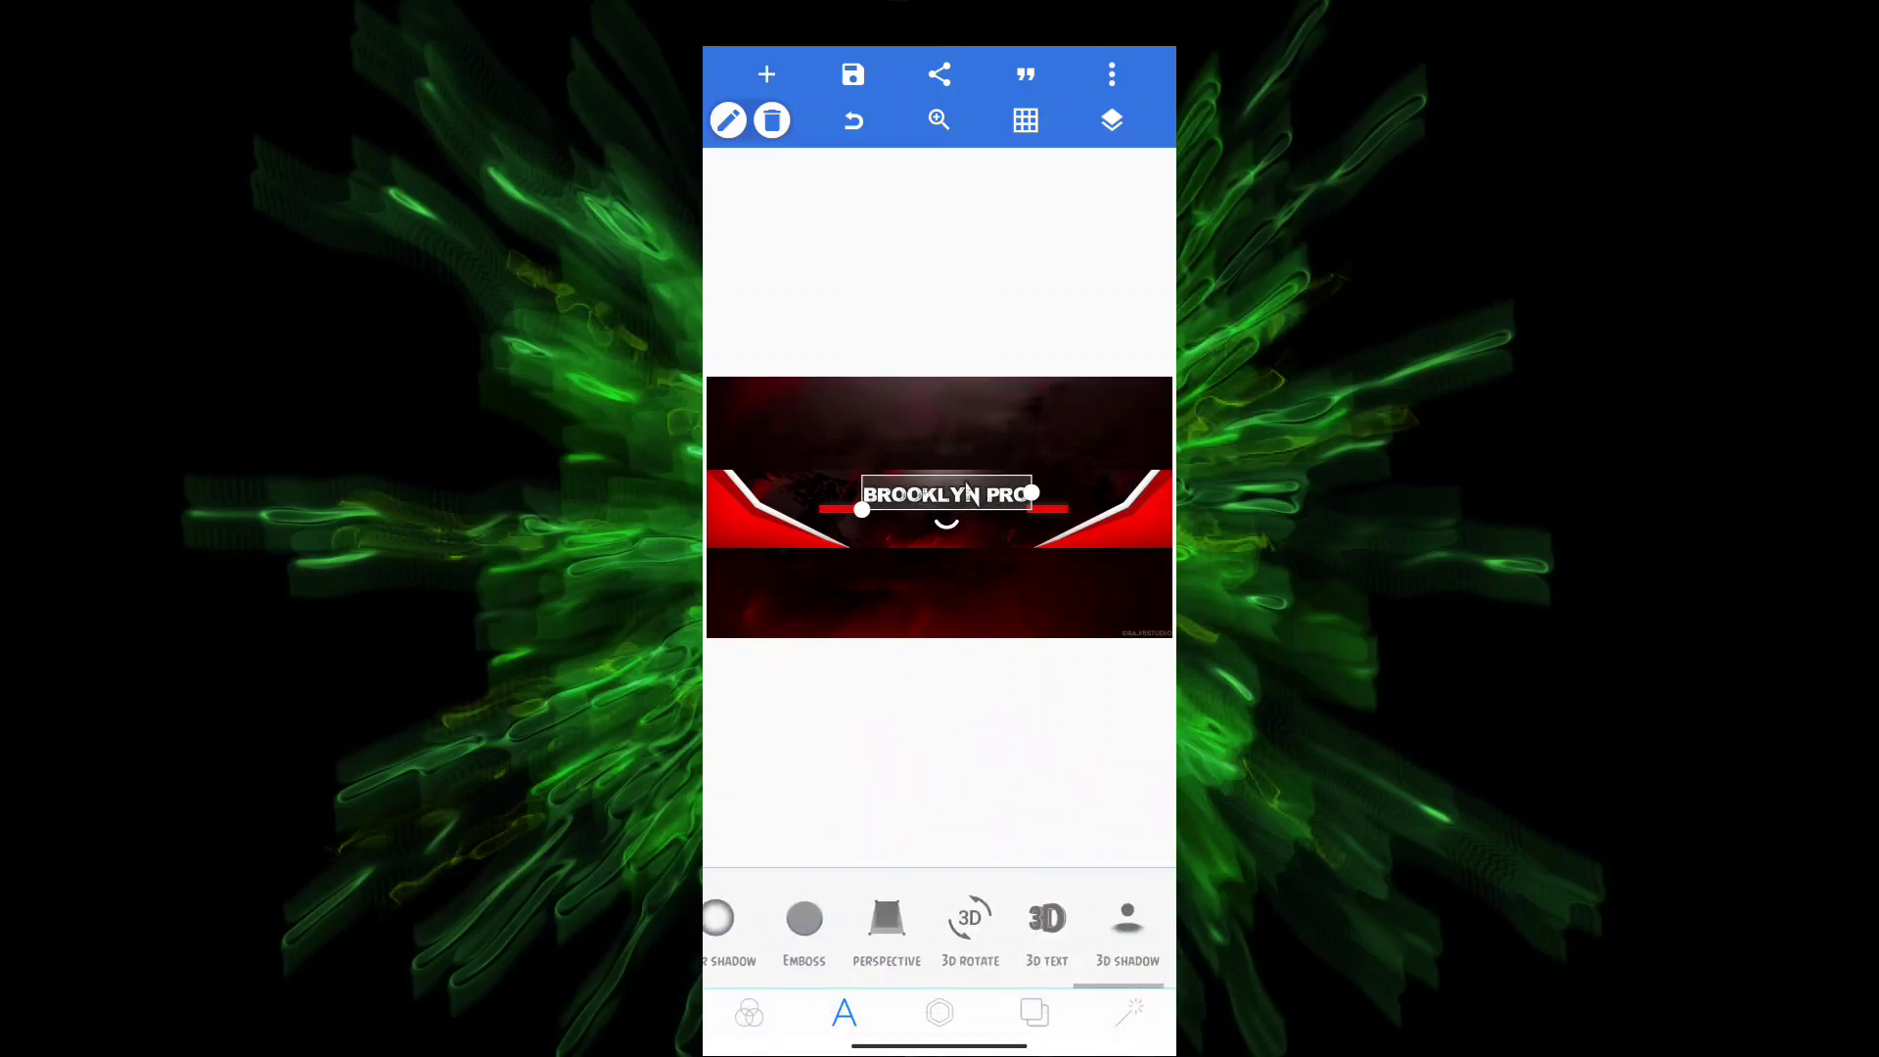
- Deselect the title and browse to the Download folder to add a gallery image
{"action": "left_click", "coordinate": [939, 734]}
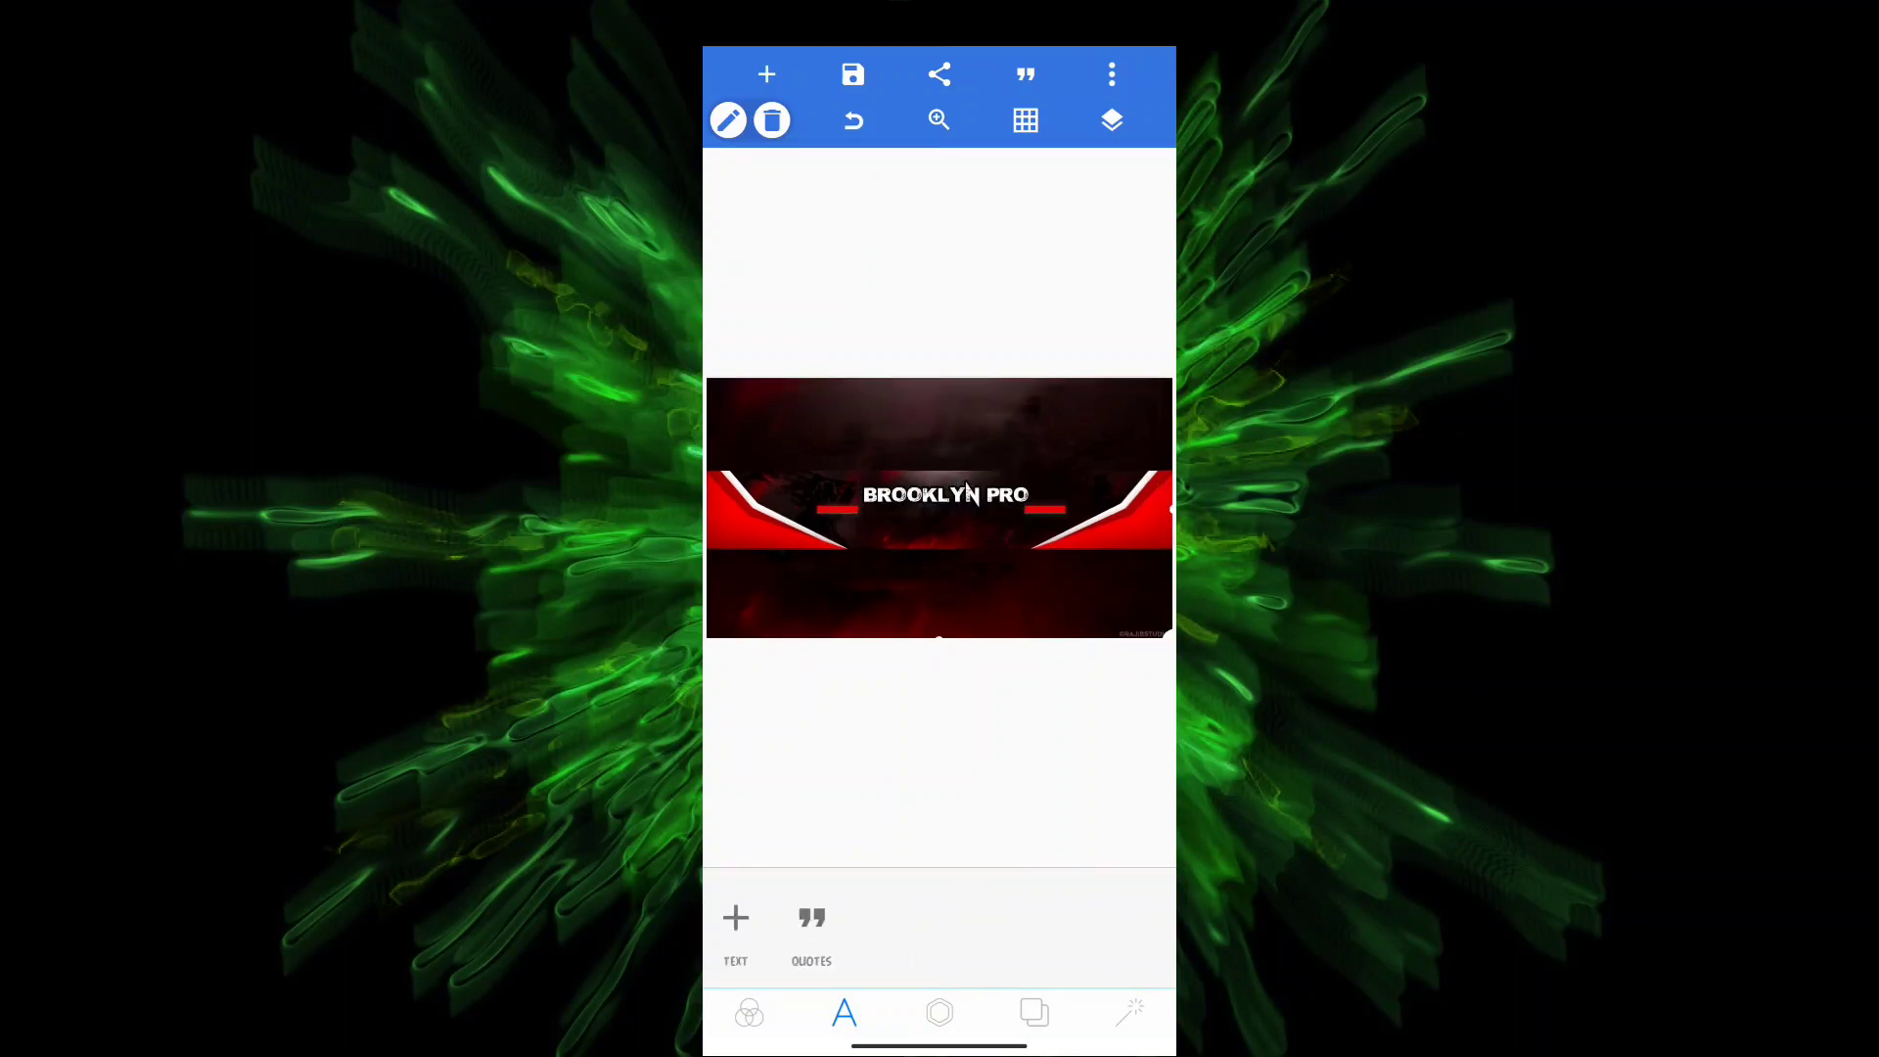
{"action": "left_click", "coordinate": [766, 75]}
{"action": "left_click", "coordinate": [793, 287]}
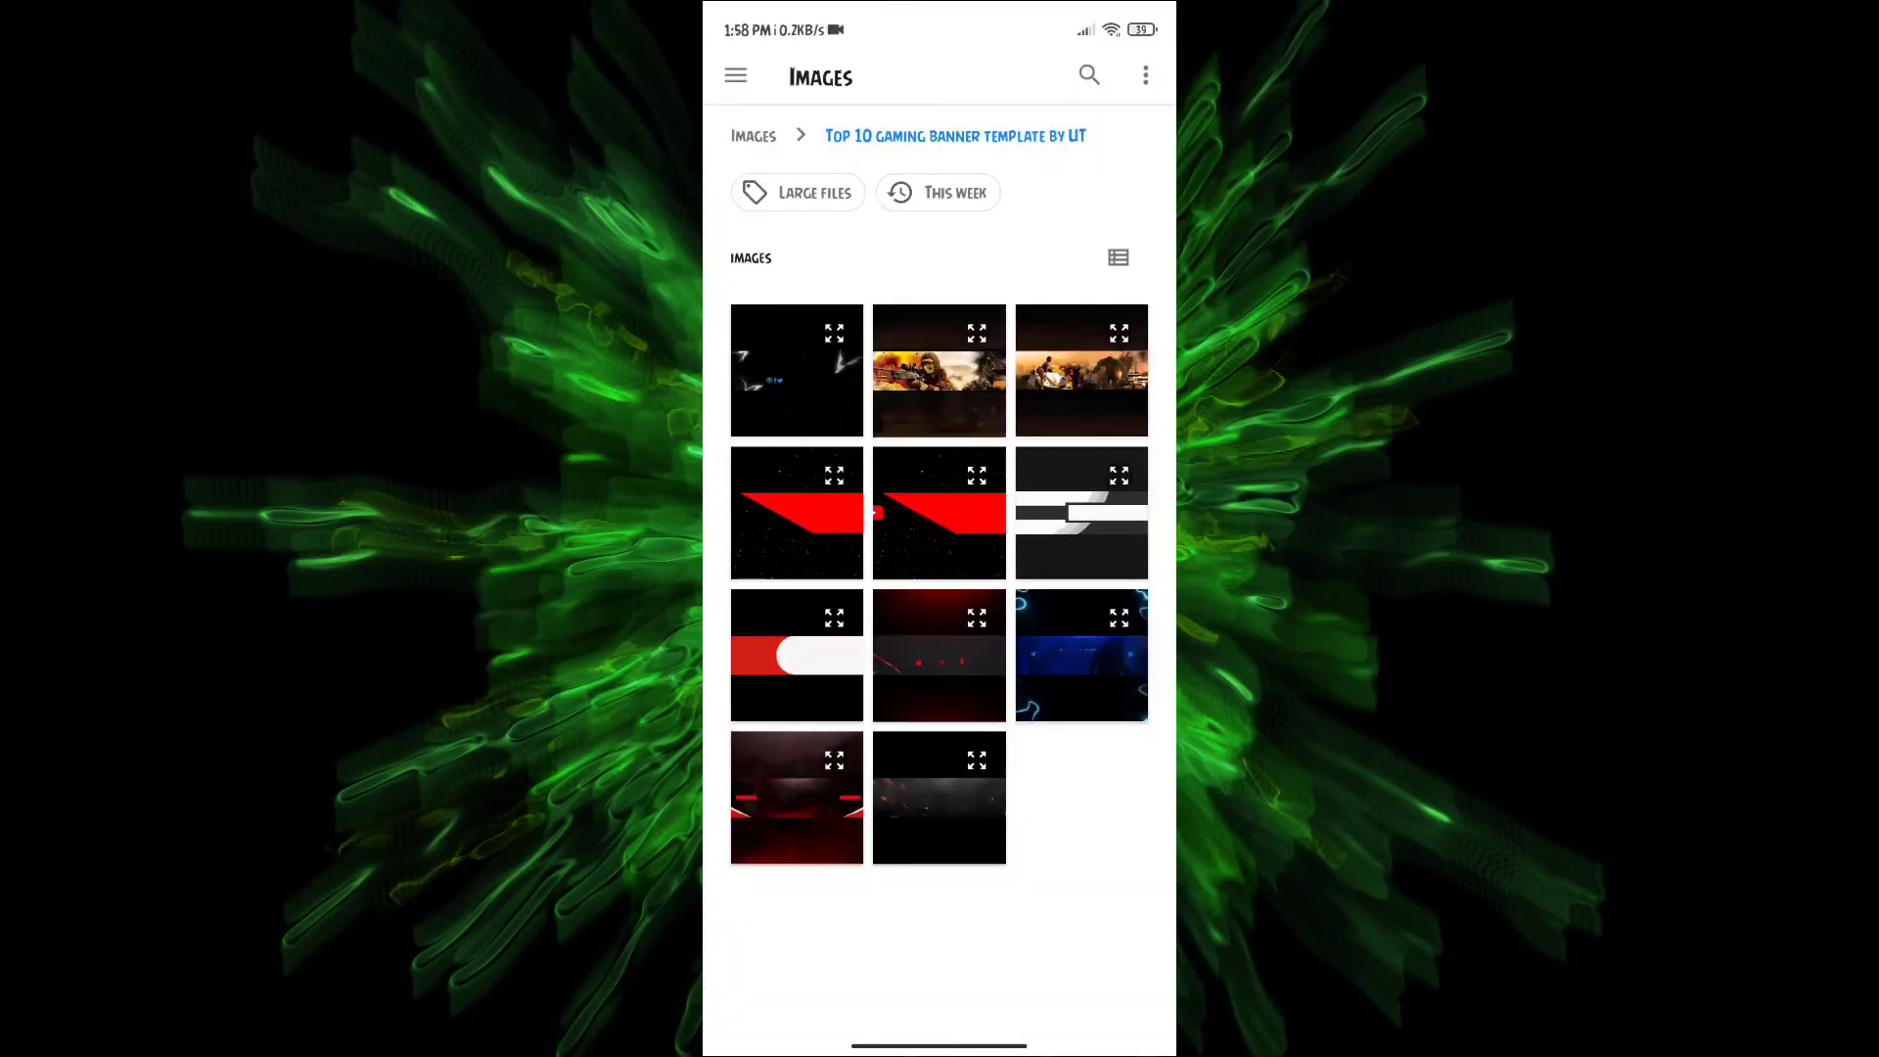
{"action": "left_click", "coordinate": [752, 135]}
{"action": "scroll", "coordinate": [940, 587], "scroll_direction": "down", "scroll_amount": 1}
{"action": "left_click", "coordinate": [1045, 377]}
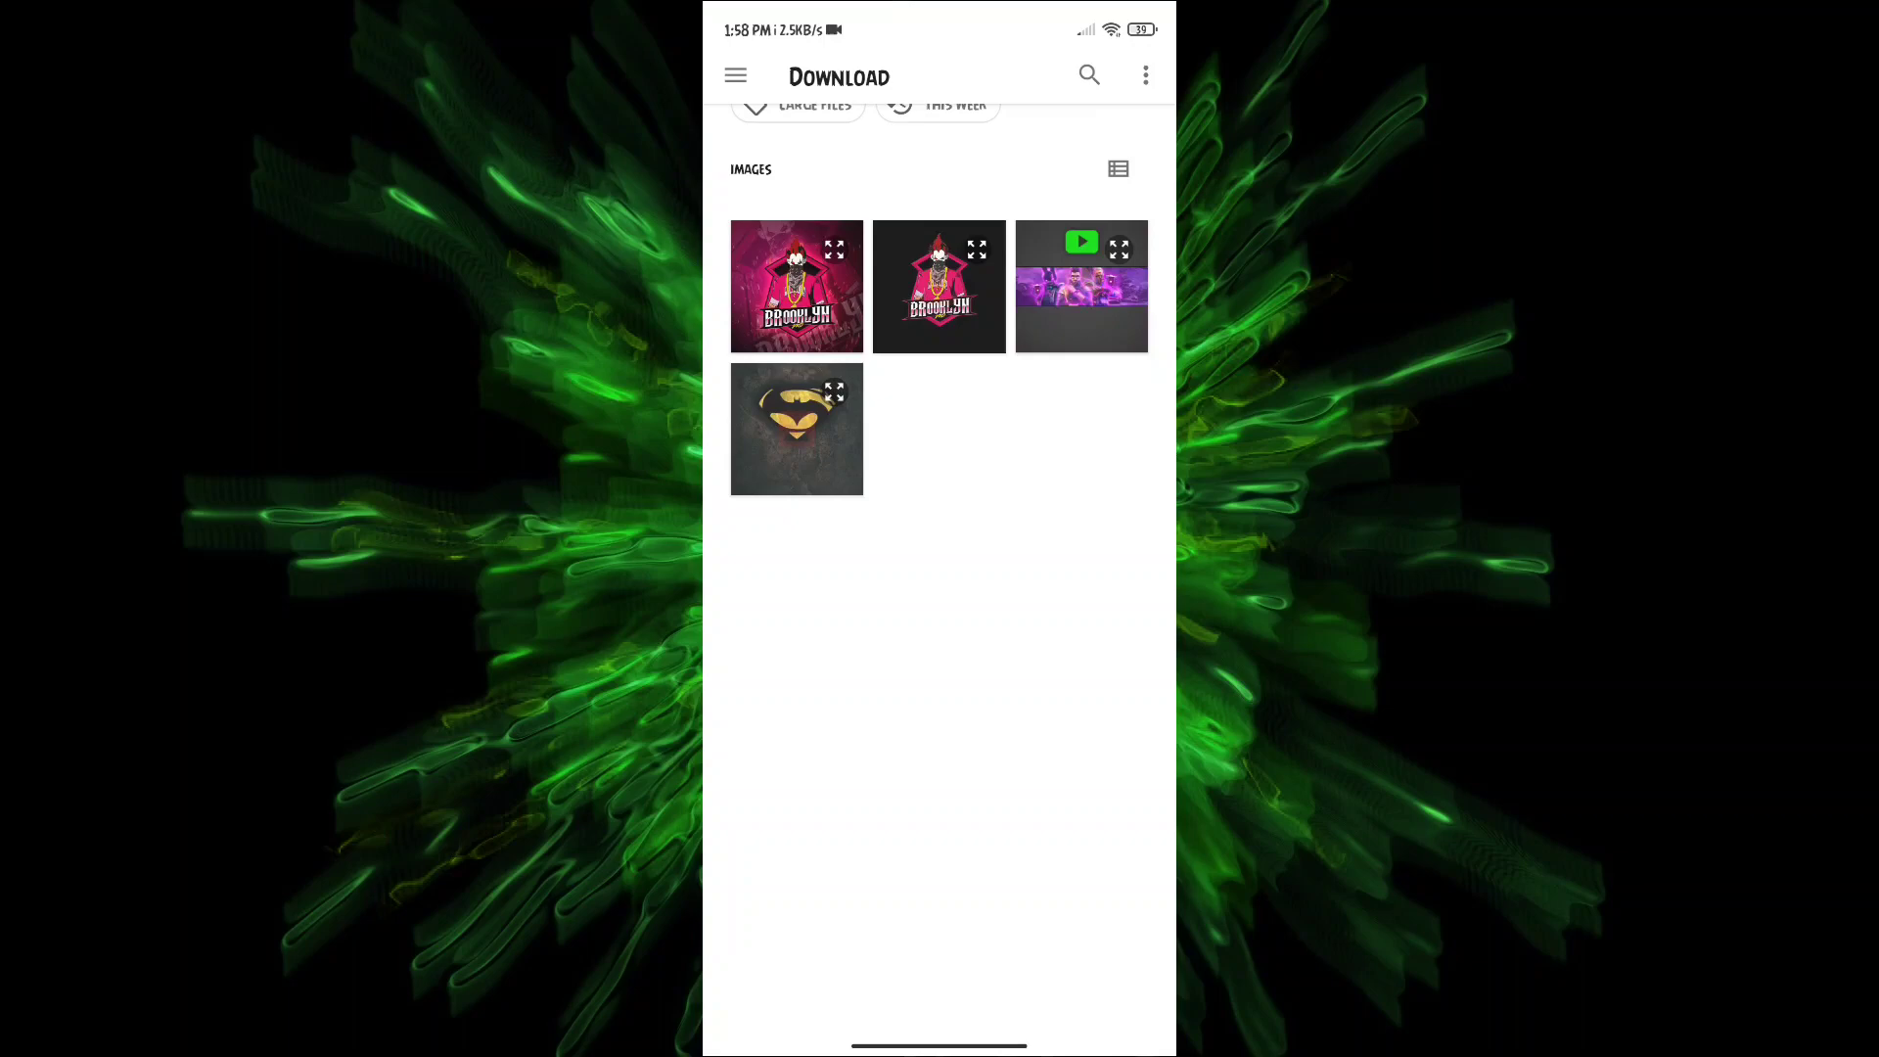
- Add the Brooklyn mascot logo, trim its empty margins, and shrink it under BROOKLYN PRO
{"action": "left_click", "coordinate": [794, 264]}
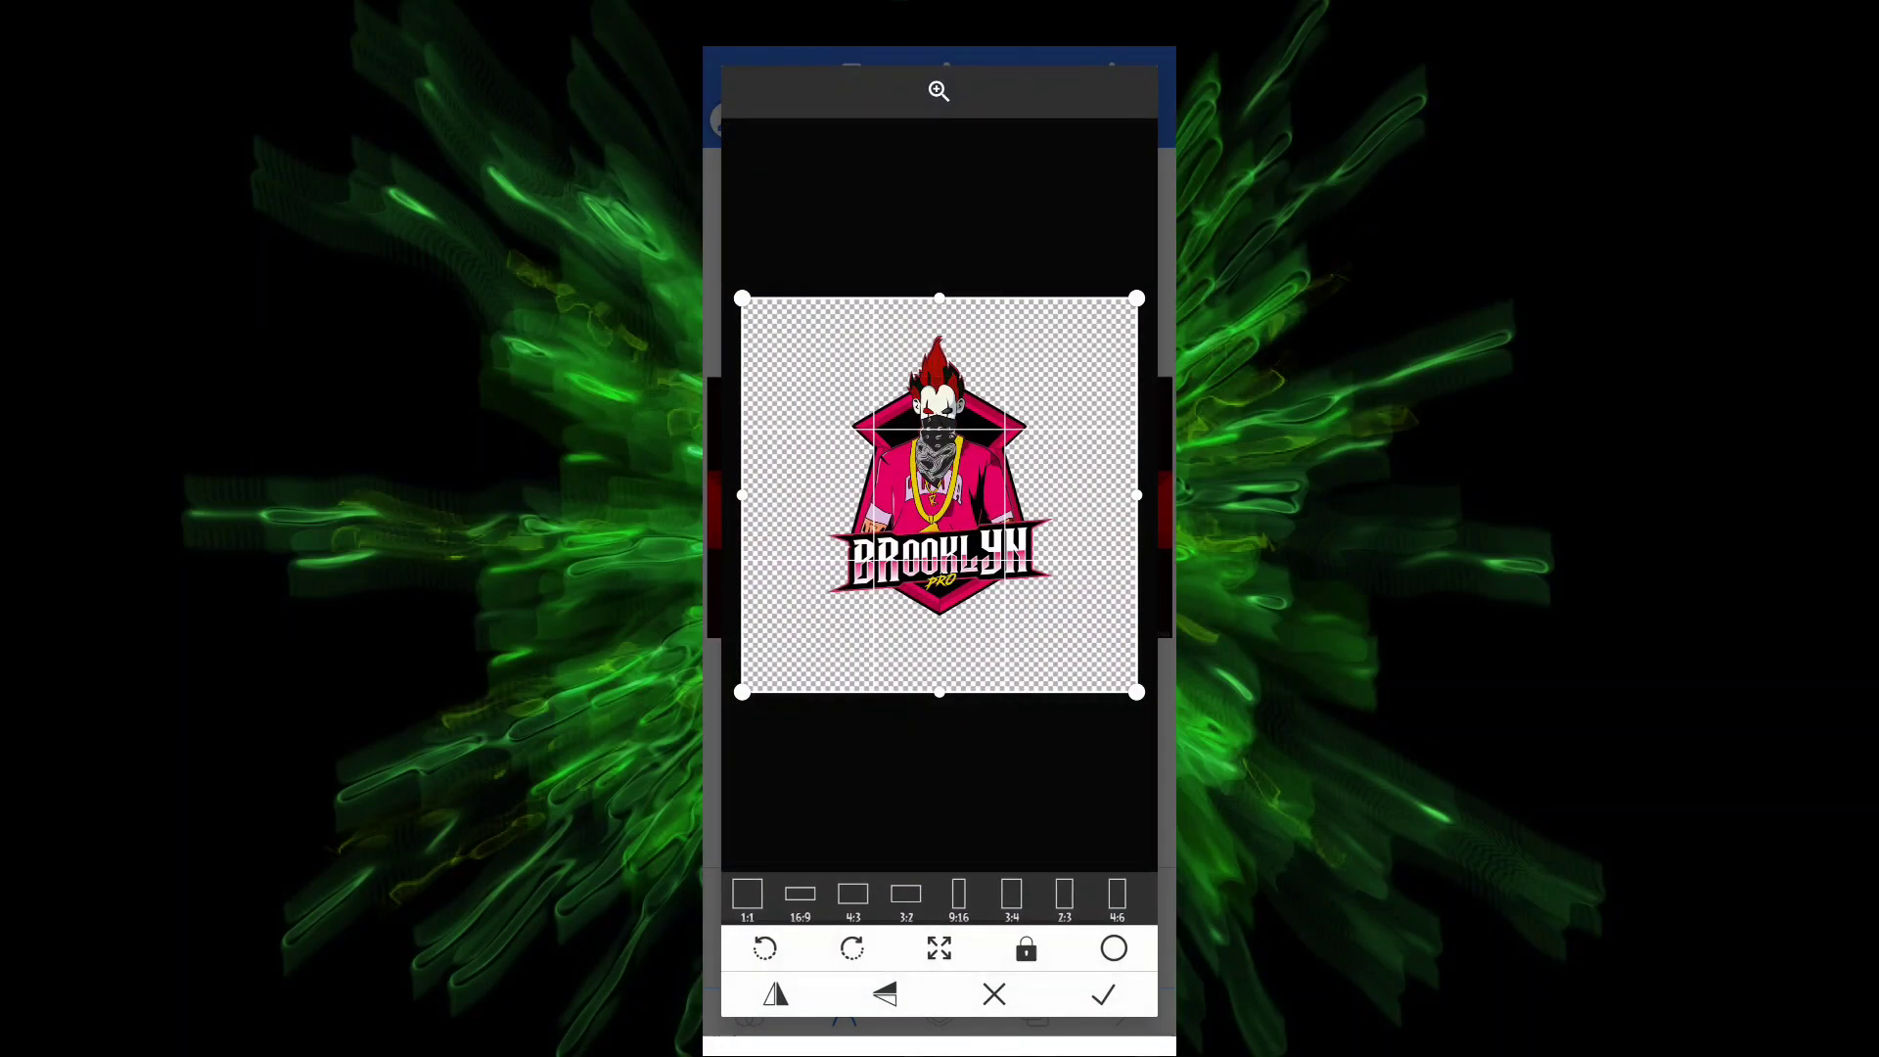
{"action": "left_click_drag", "start_coordinate": [1098, 495], "coordinate": [1075, 495]}
{"action": "left_click_drag", "start_coordinate": [724, 495], "coordinate": [800, 495]}
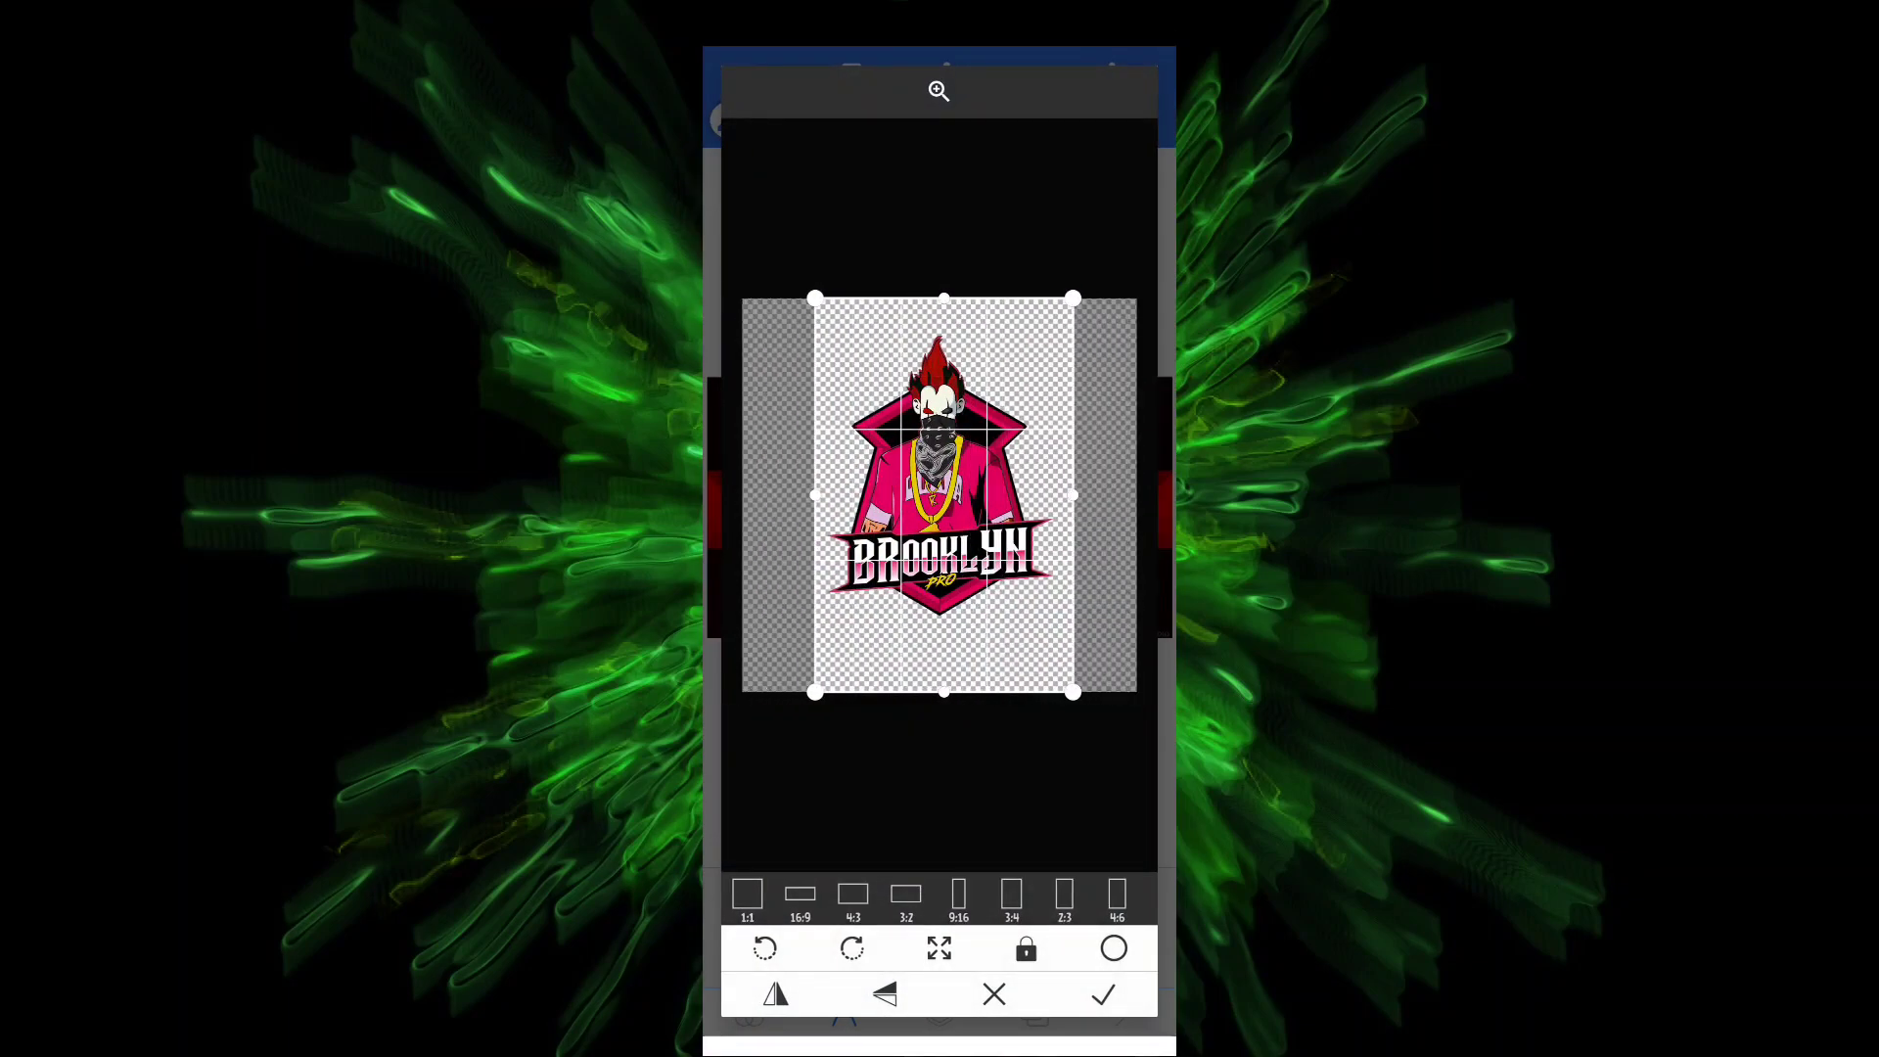
{"action": "left_click_drag", "start_coordinate": [940, 694], "coordinate": [939, 631]}
{"action": "left_click_drag", "start_coordinate": [939, 301], "coordinate": [939, 338]}
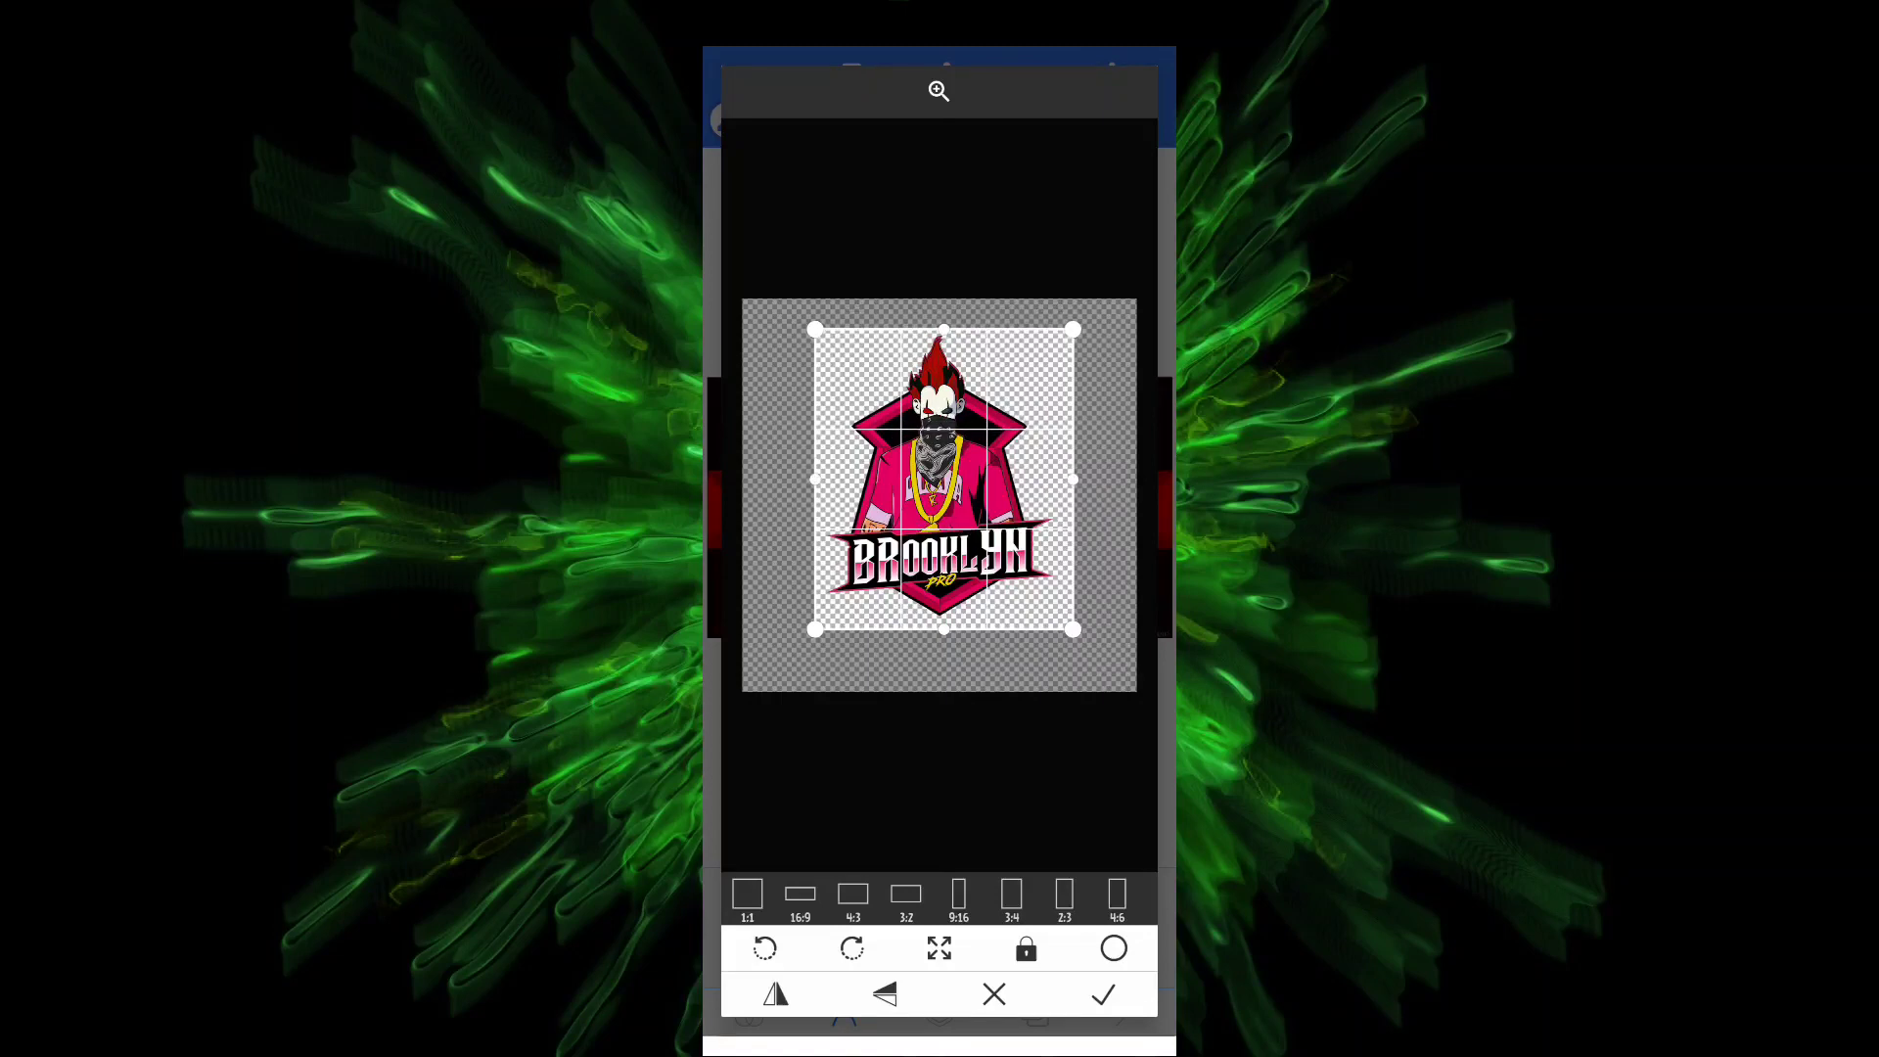
{"action": "left_click", "coordinate": [1103, 995]}
{"action": "mouse_move", "coordinate": [1009, 634]}
{"action": "left_mouse_down"}
{"action": "mouse_move", "coordinate": [951, 500]}
{"action": "mouse_move", "coordinate": [961, 547]}
{"action": "left_mouse_up"}
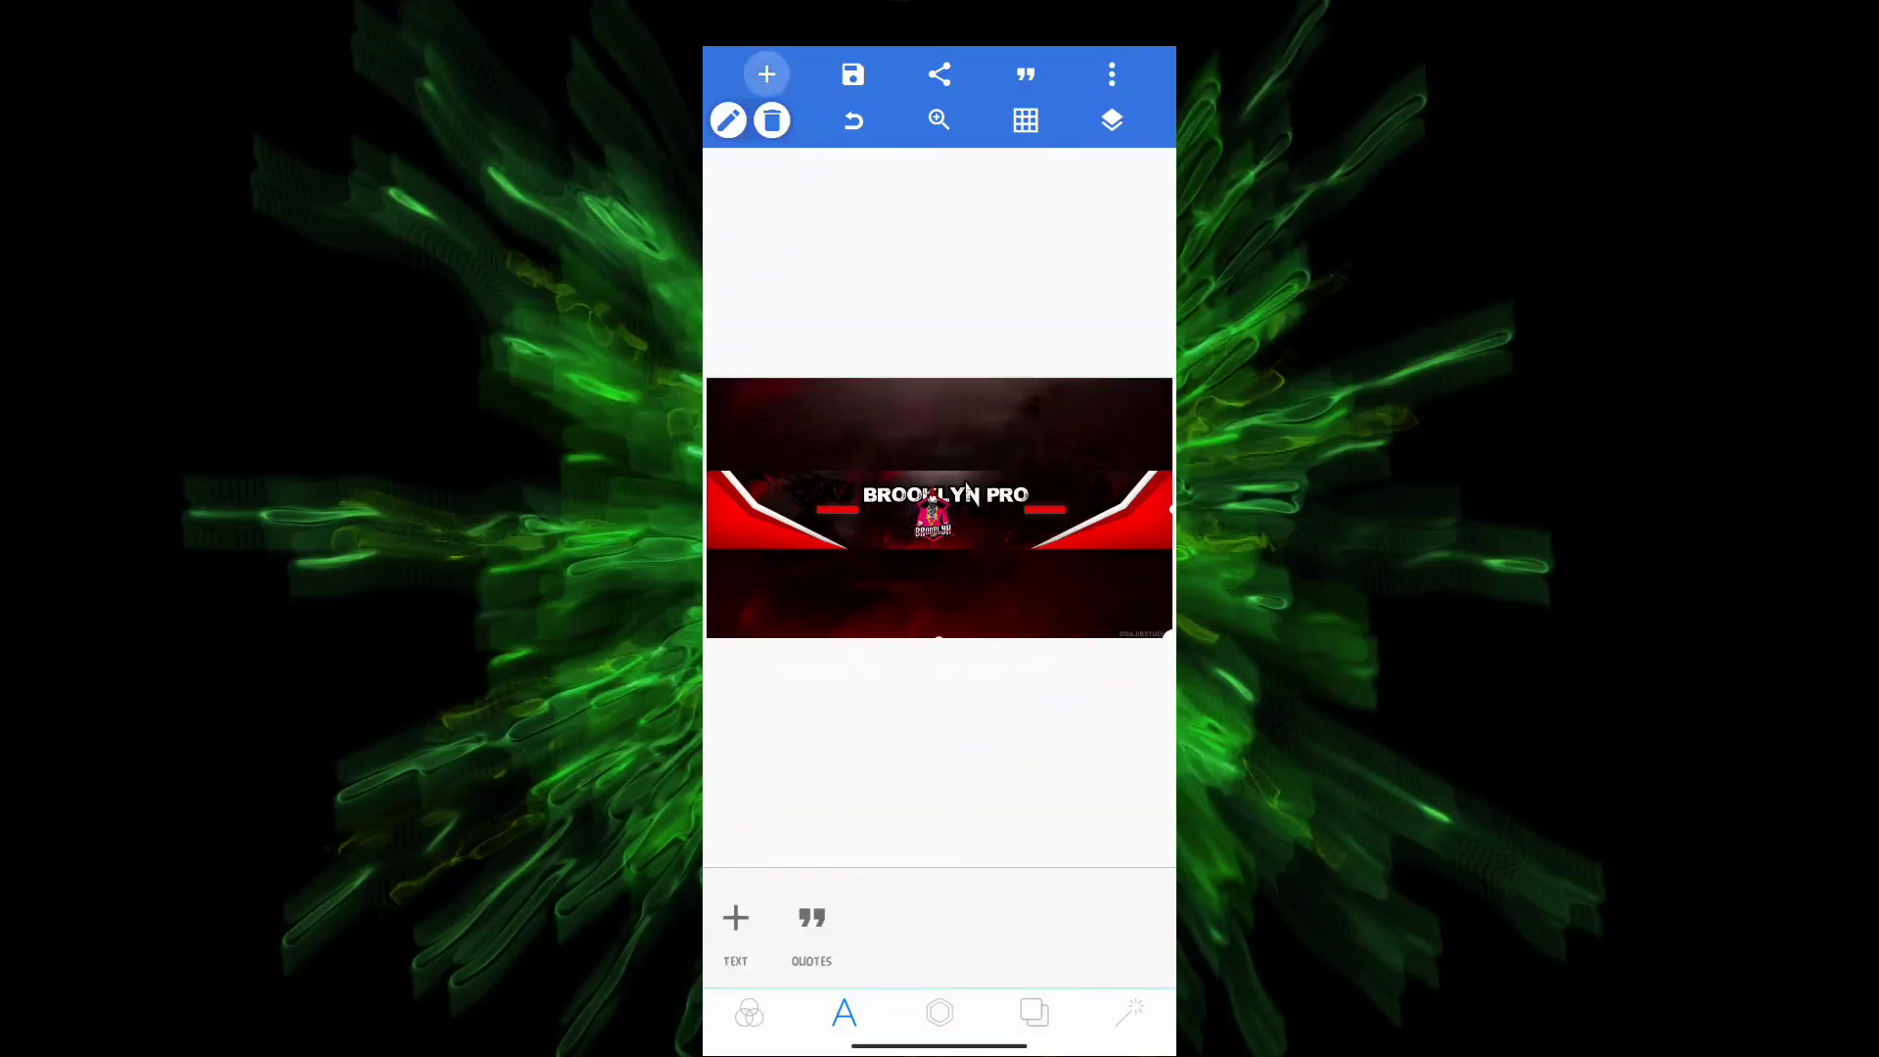
- Nudge the mascot logo slightly right, deselect it, and start adding a gallery image
{"action": "left_click", "coordinate": [767, 73]}
{"action": "left_click", "coordinate": [776, 118]}
{"action": "left_click_drag", "start_coordinate": [934, 513], "coordinate": [950, 523]}
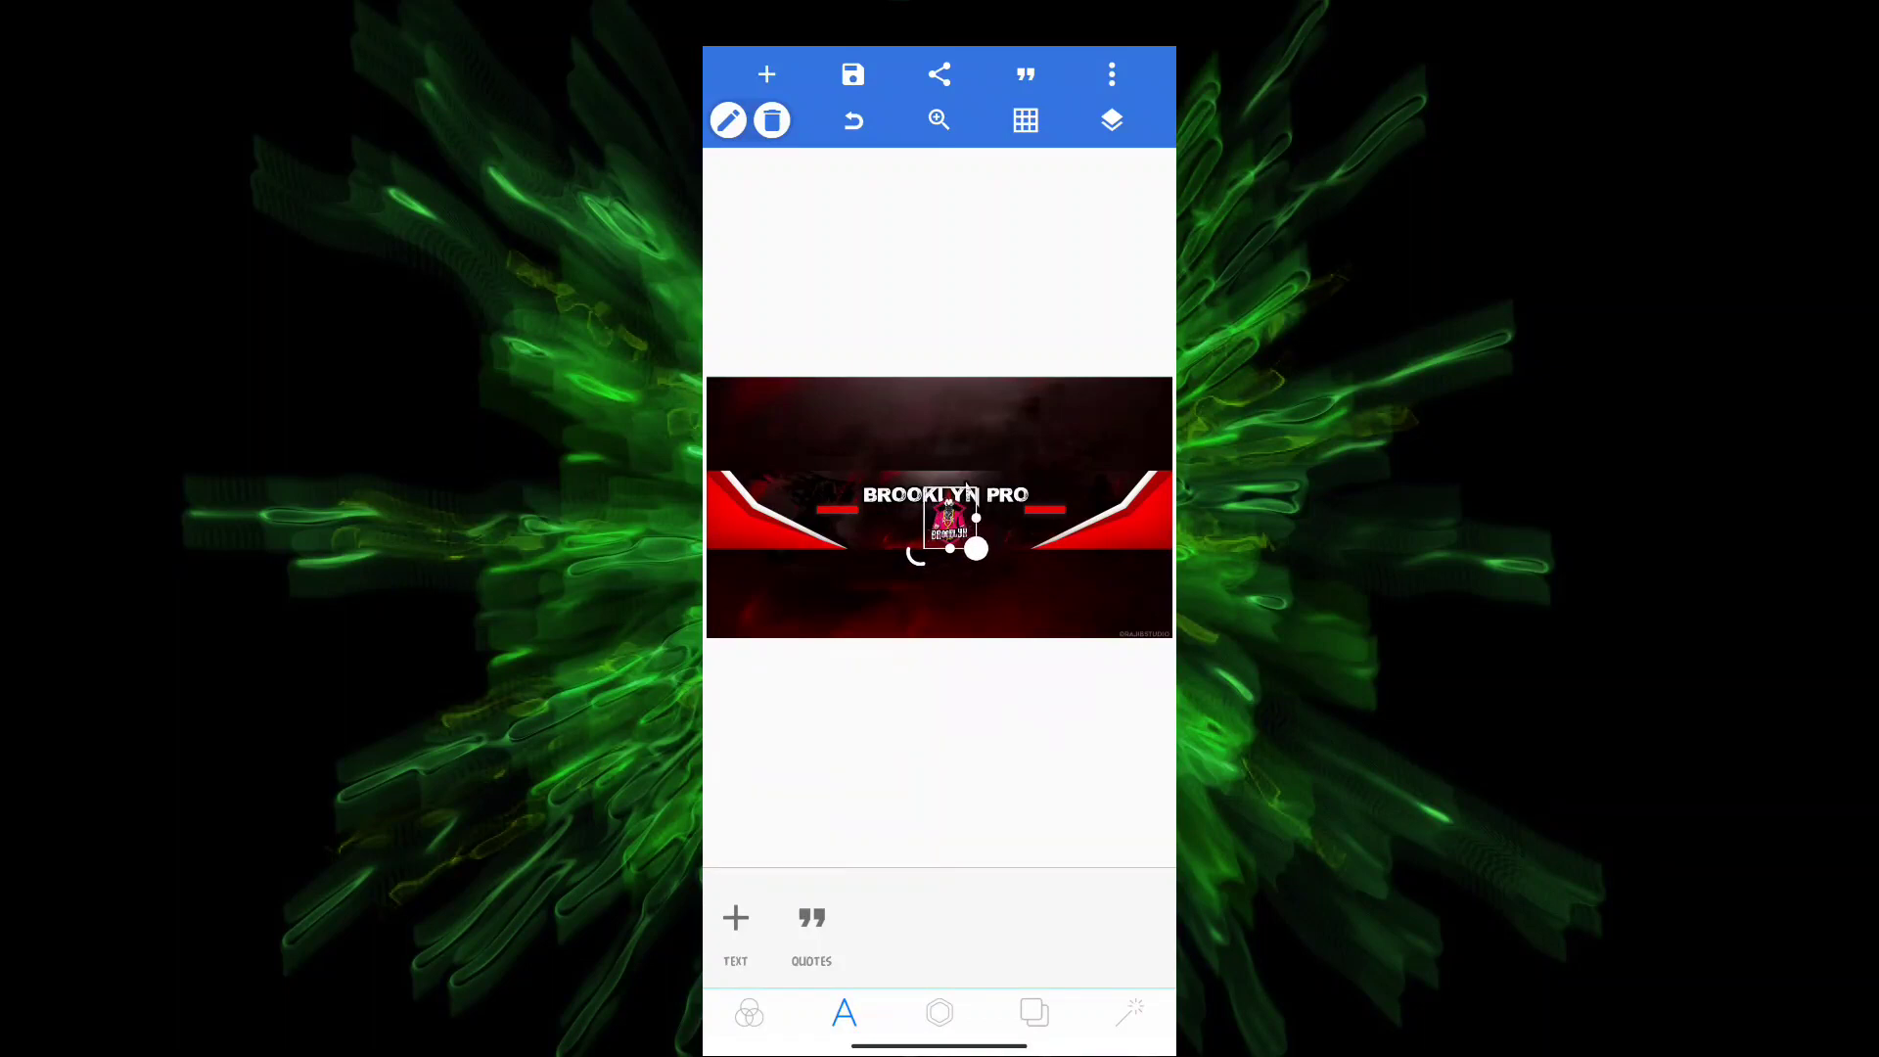
{"action": "left_click", "coordinate": [966, 495]}
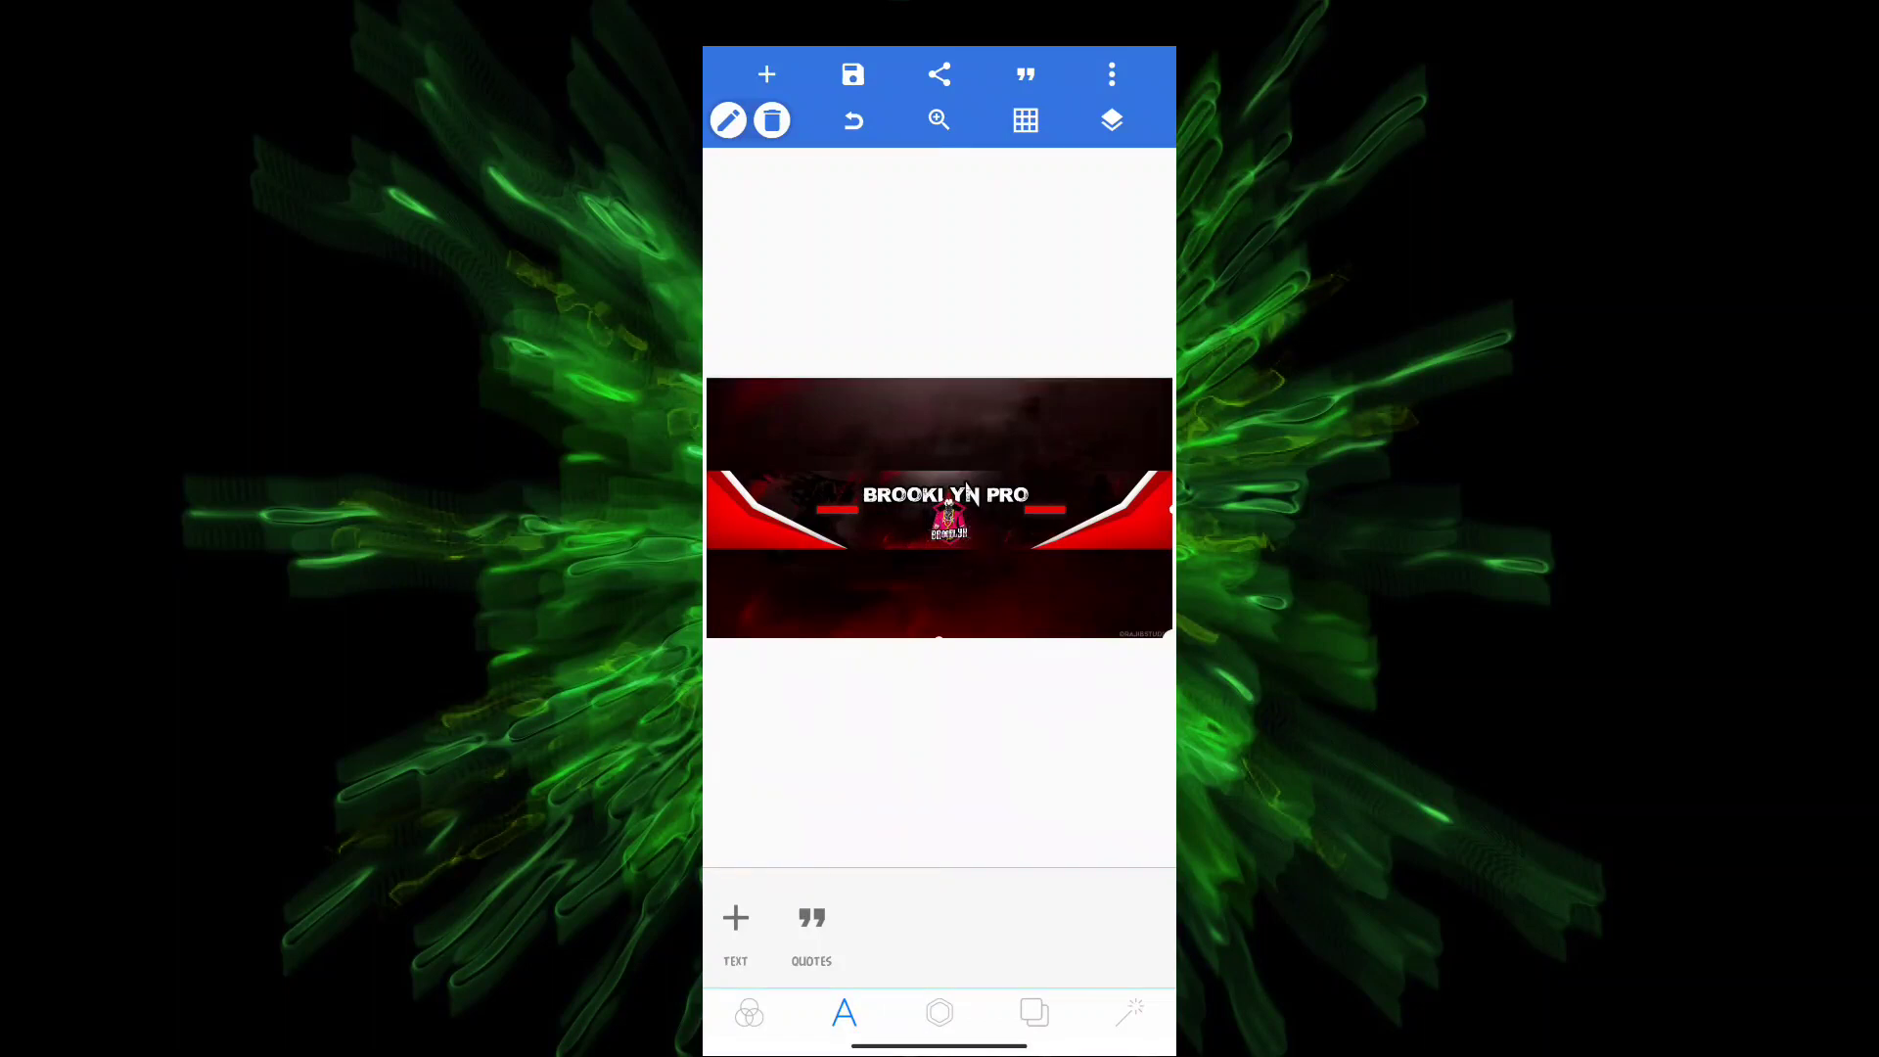
{"action": "left_click", "coordinate": [766, 74]}
{"action": "left_click", "coordinate": [799, 260]}
- Add the red light from the Lights folder, stretched to the right edge and taller
{"action": "left_click", "coordinate": [751, 136]}
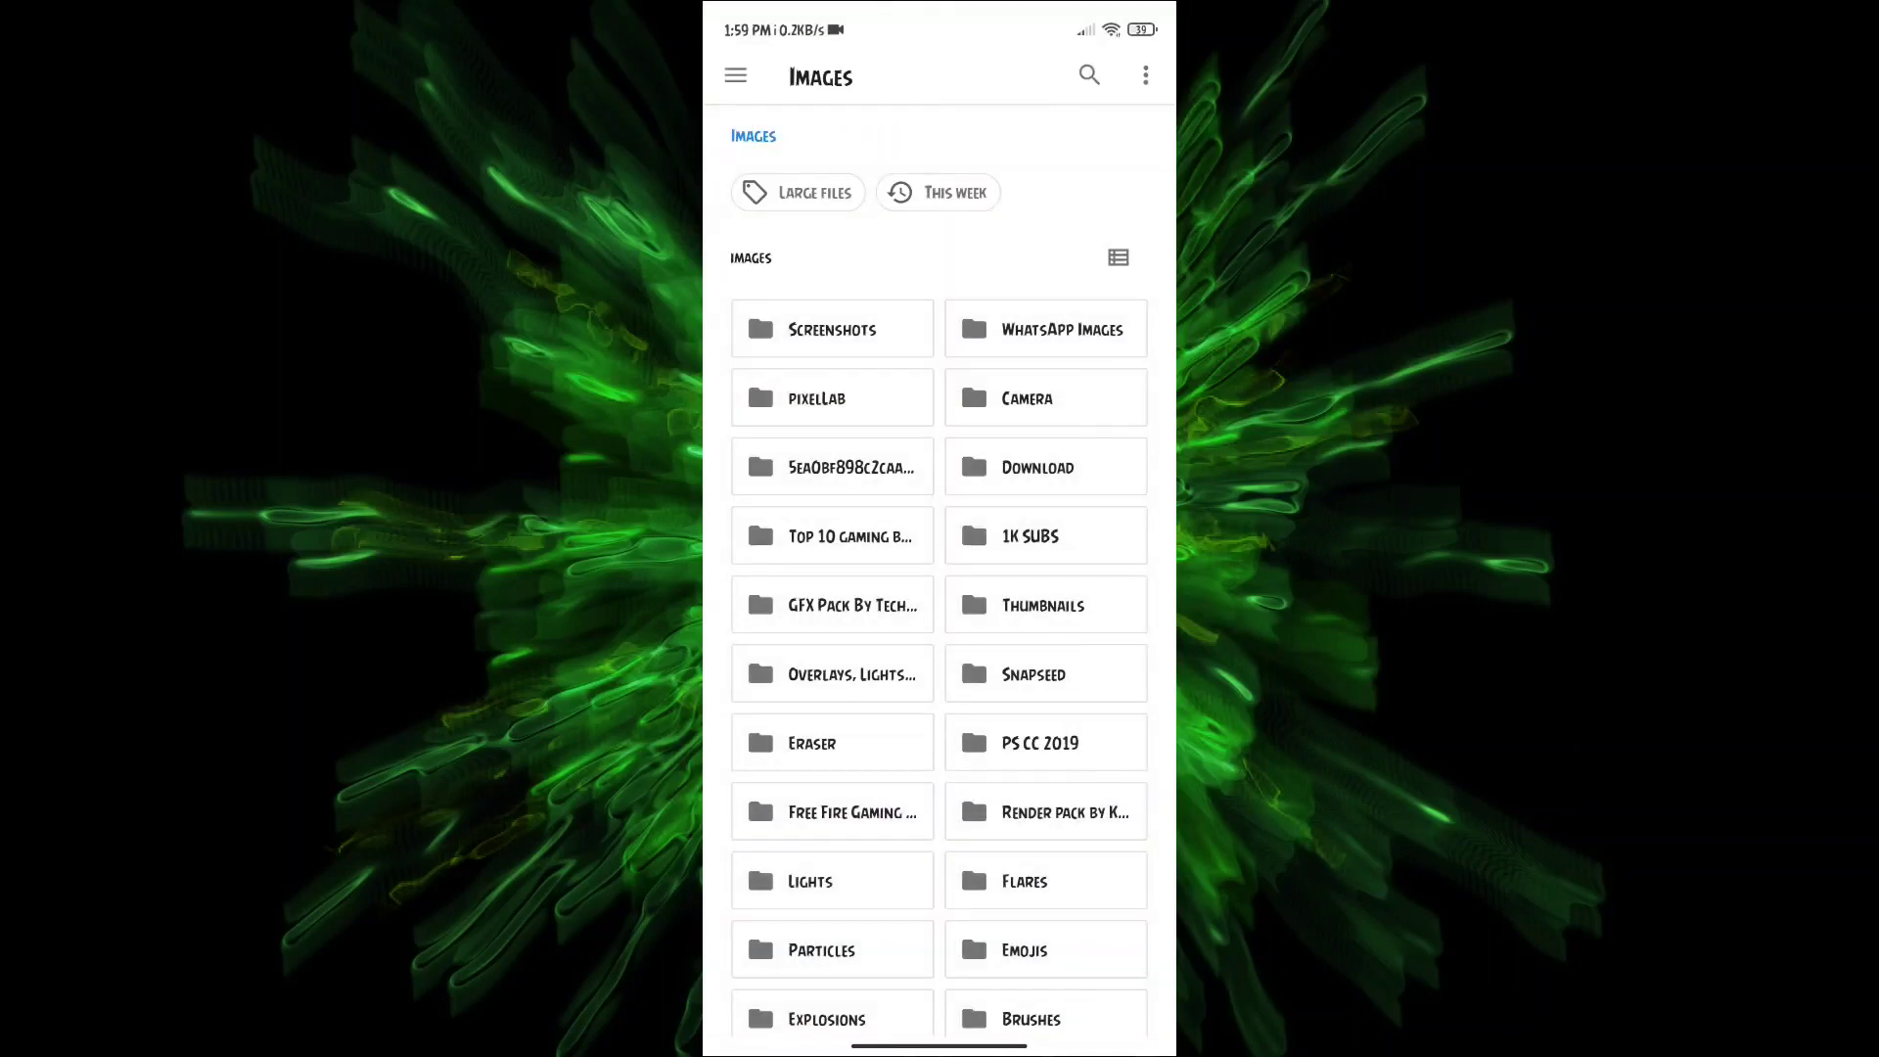
{"action": "scroll", "coordinate": [940, 588], "scroll_direction": "down", "scroll_amount": 3}
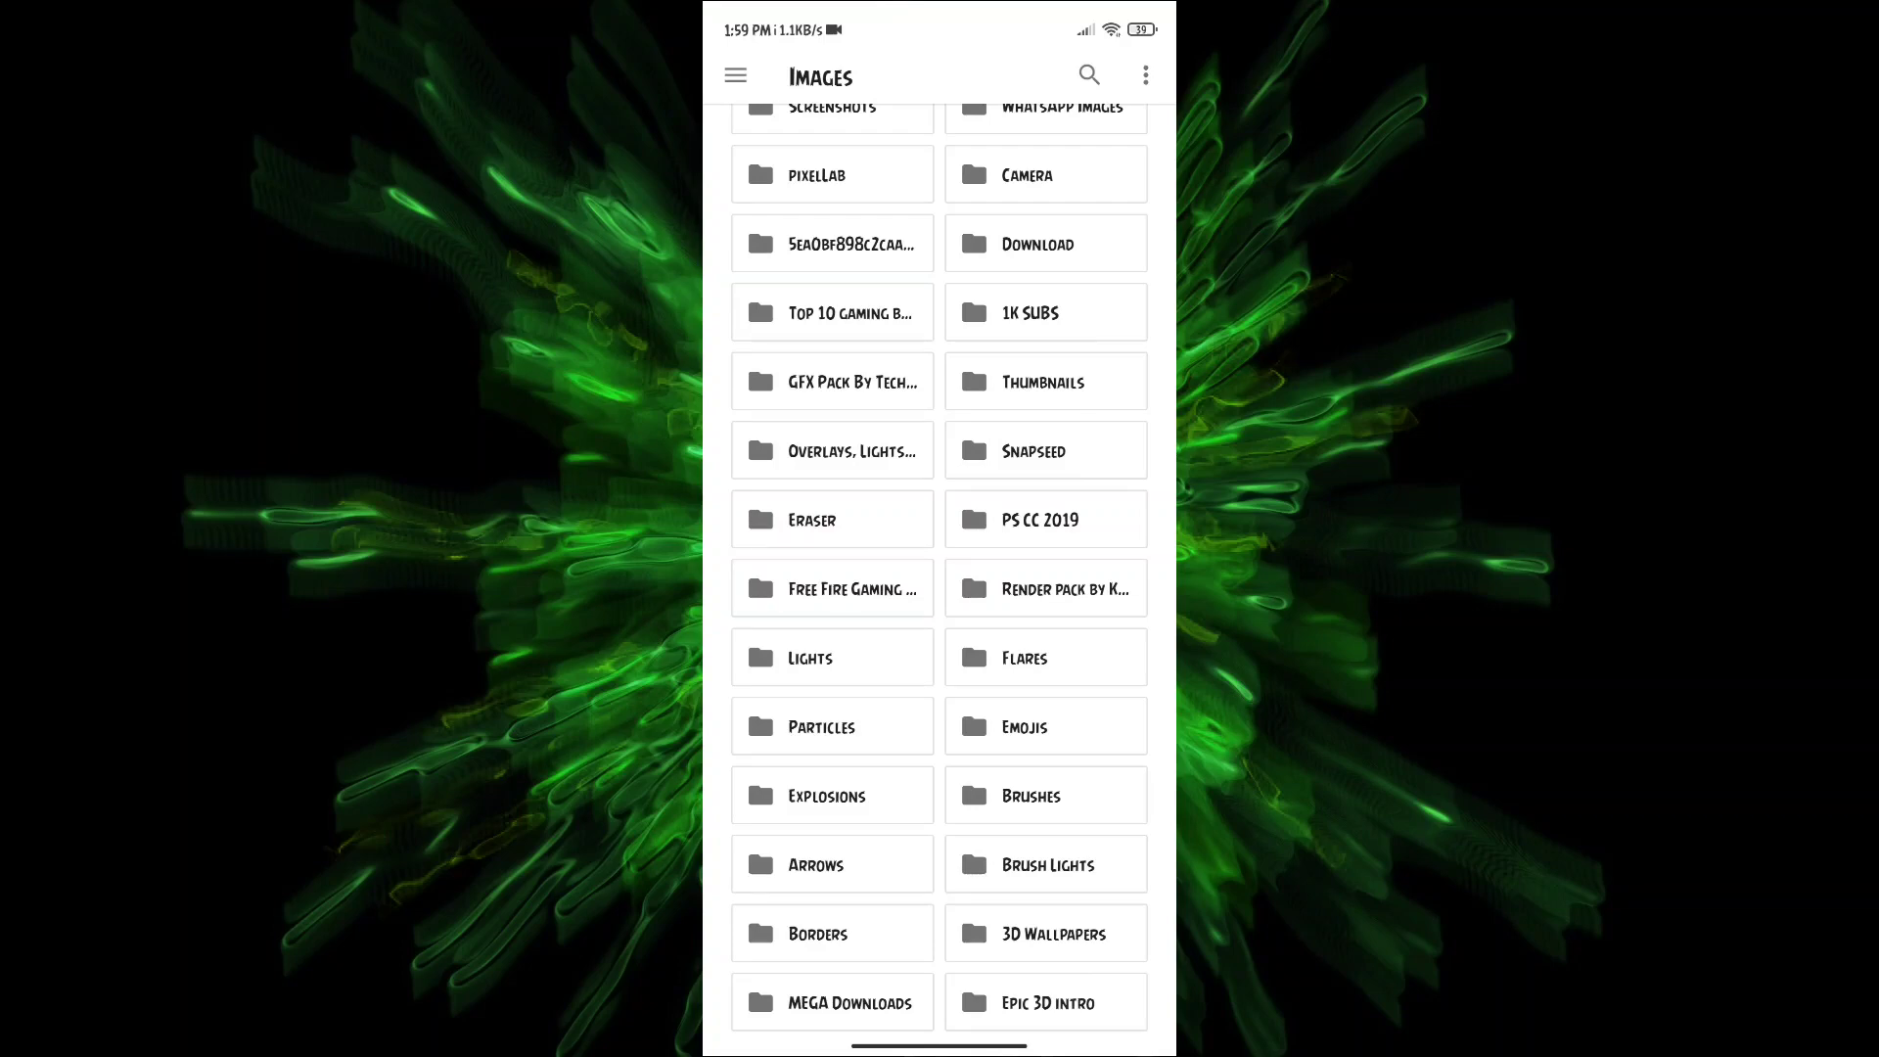
{"action": "left_click", "coordinate": [831, 659]}
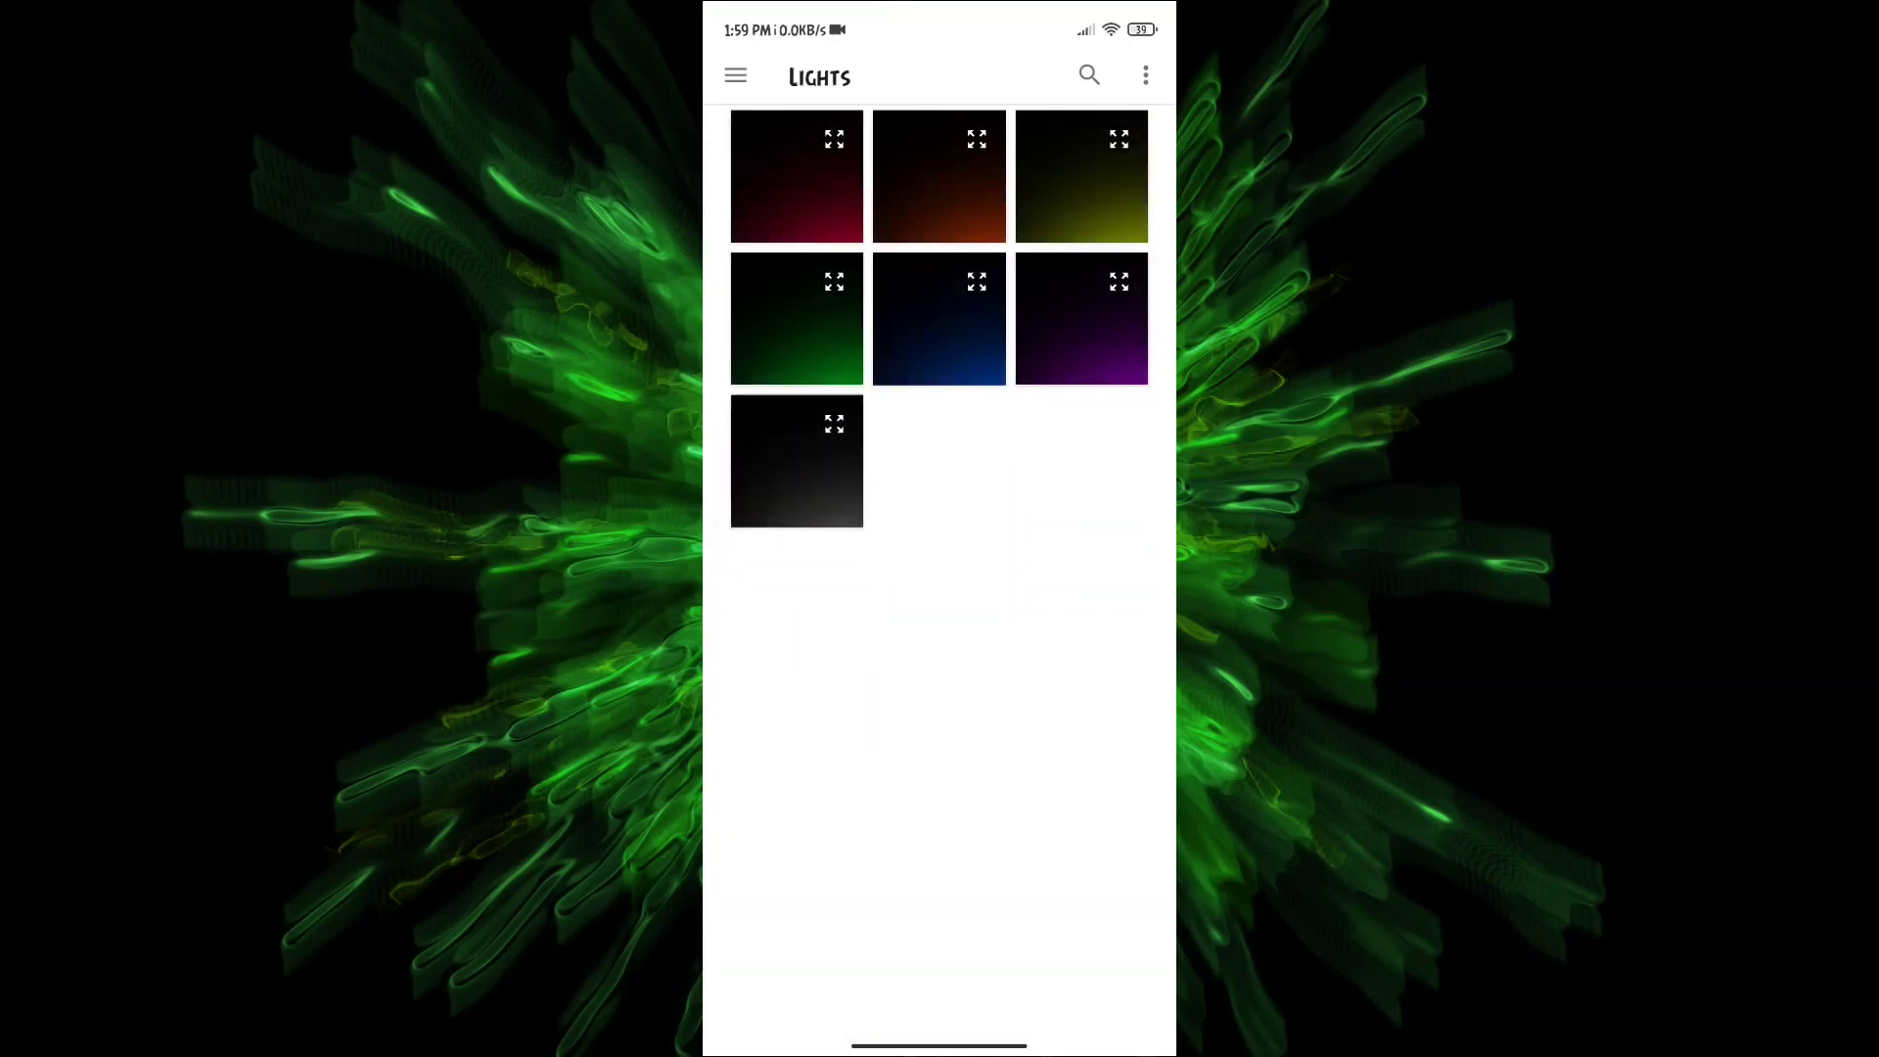
{"action": "left_click", "coordinate": [796, 176]}
{"action": "left_click", "coordinate": [1109, 1028]}
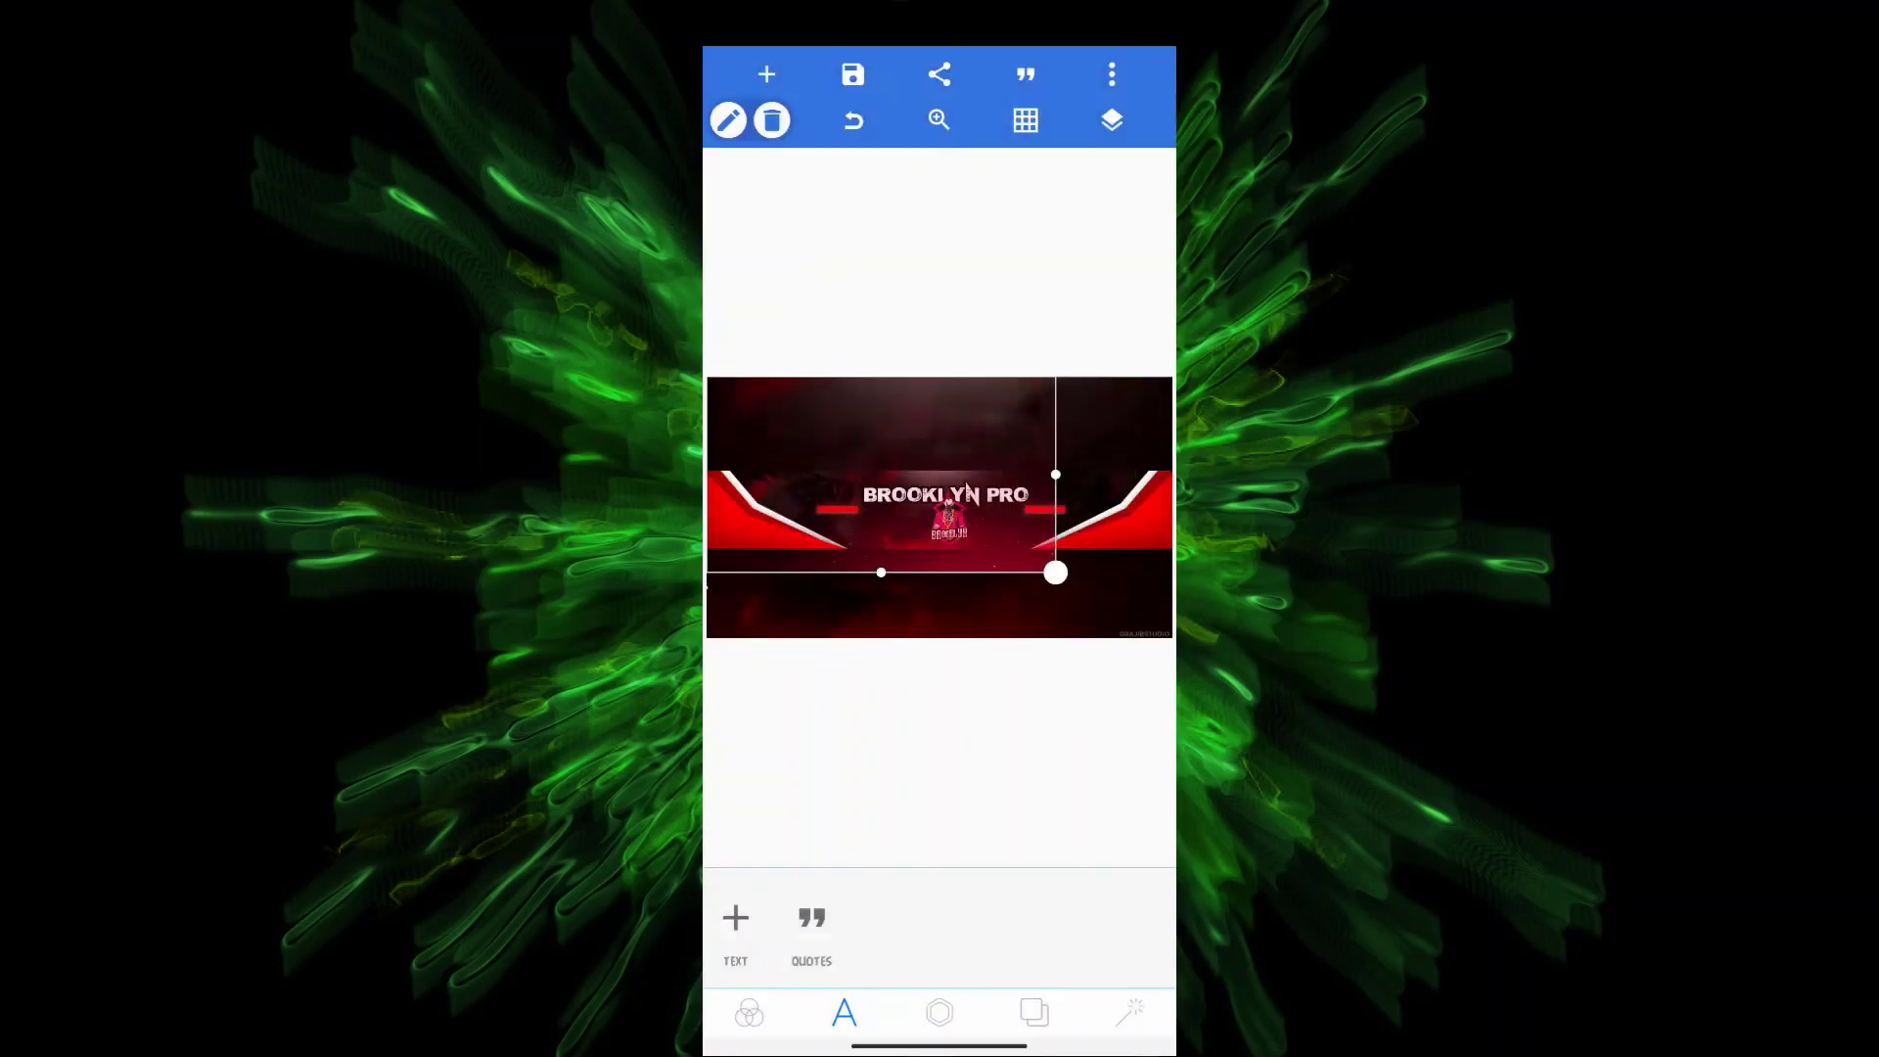
{"action": "left_click_drag", "start_coordinate": [881, 485], "coordinate": [860, 485]}
{"action": "left_click_drag", "start_coordinate": [981, 549], "coordinate": [1167, 548]}
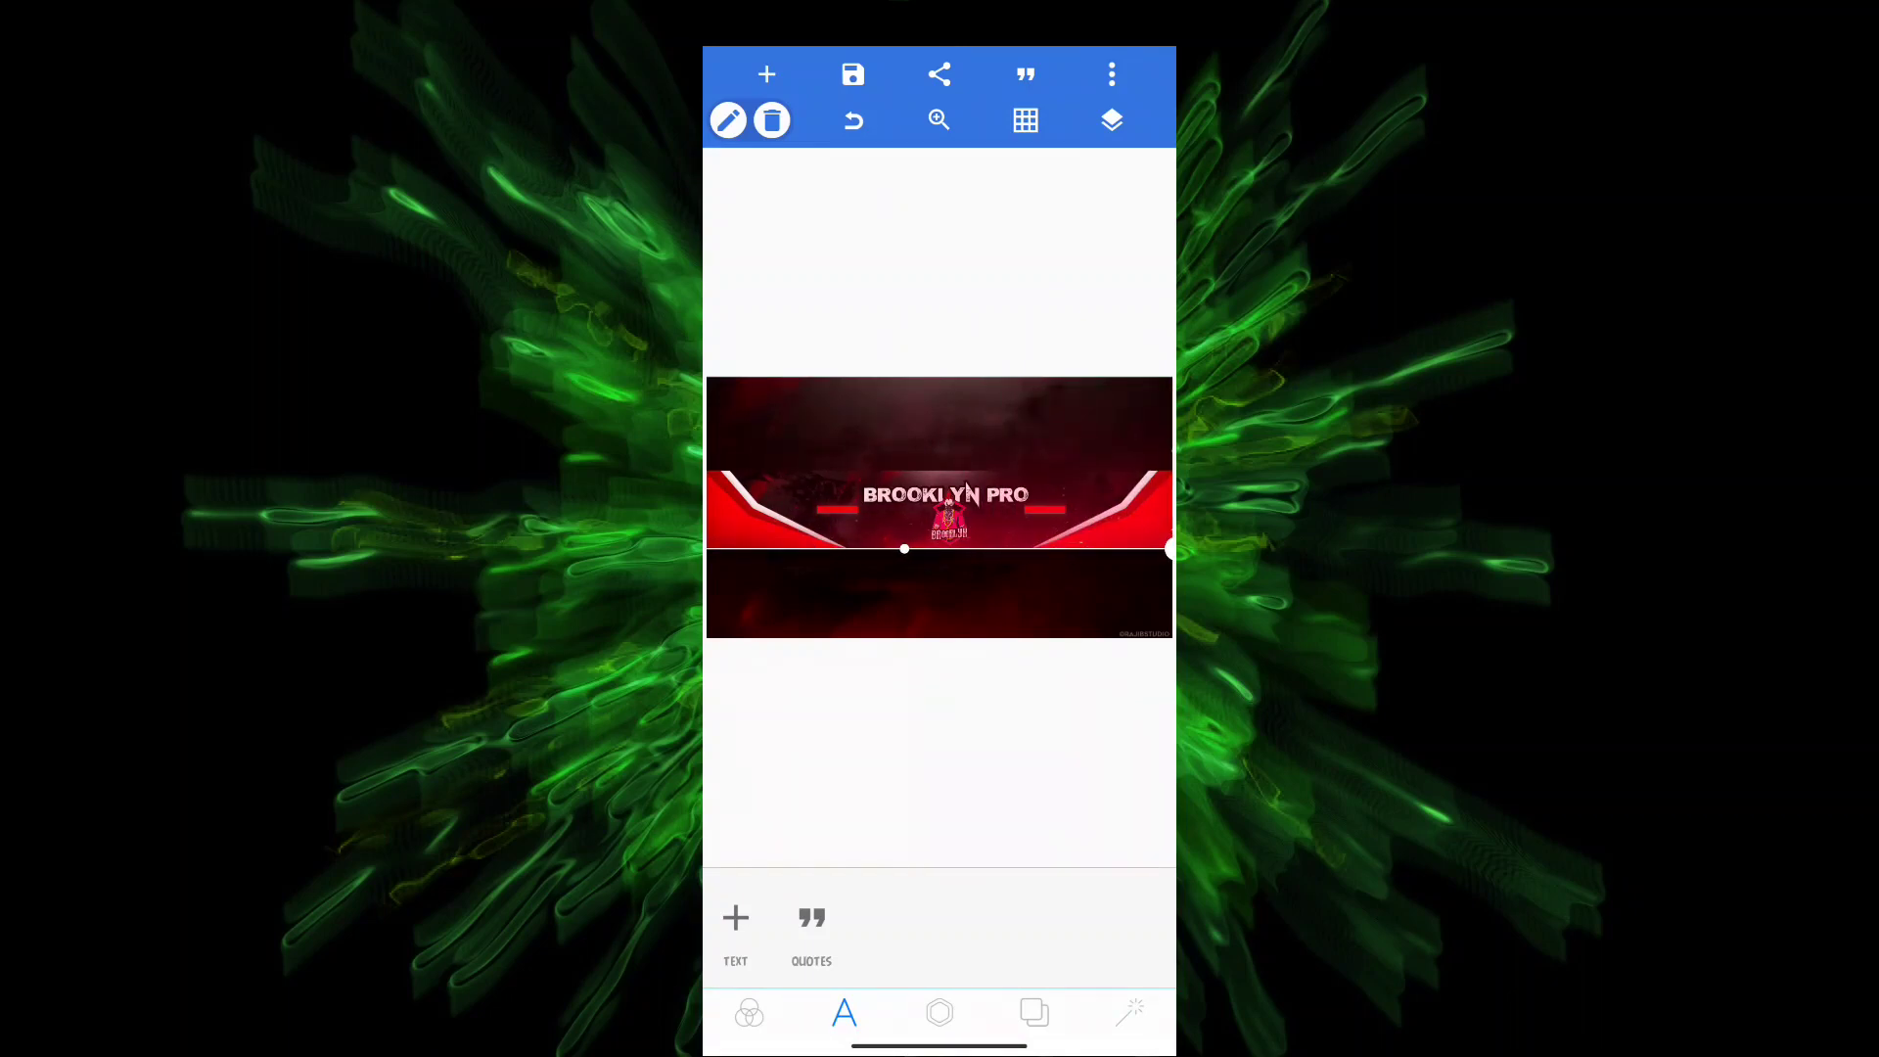
{"action": "left_click_drag", "start_coordinate": [905, 550], "coordinate": [939, 635]}
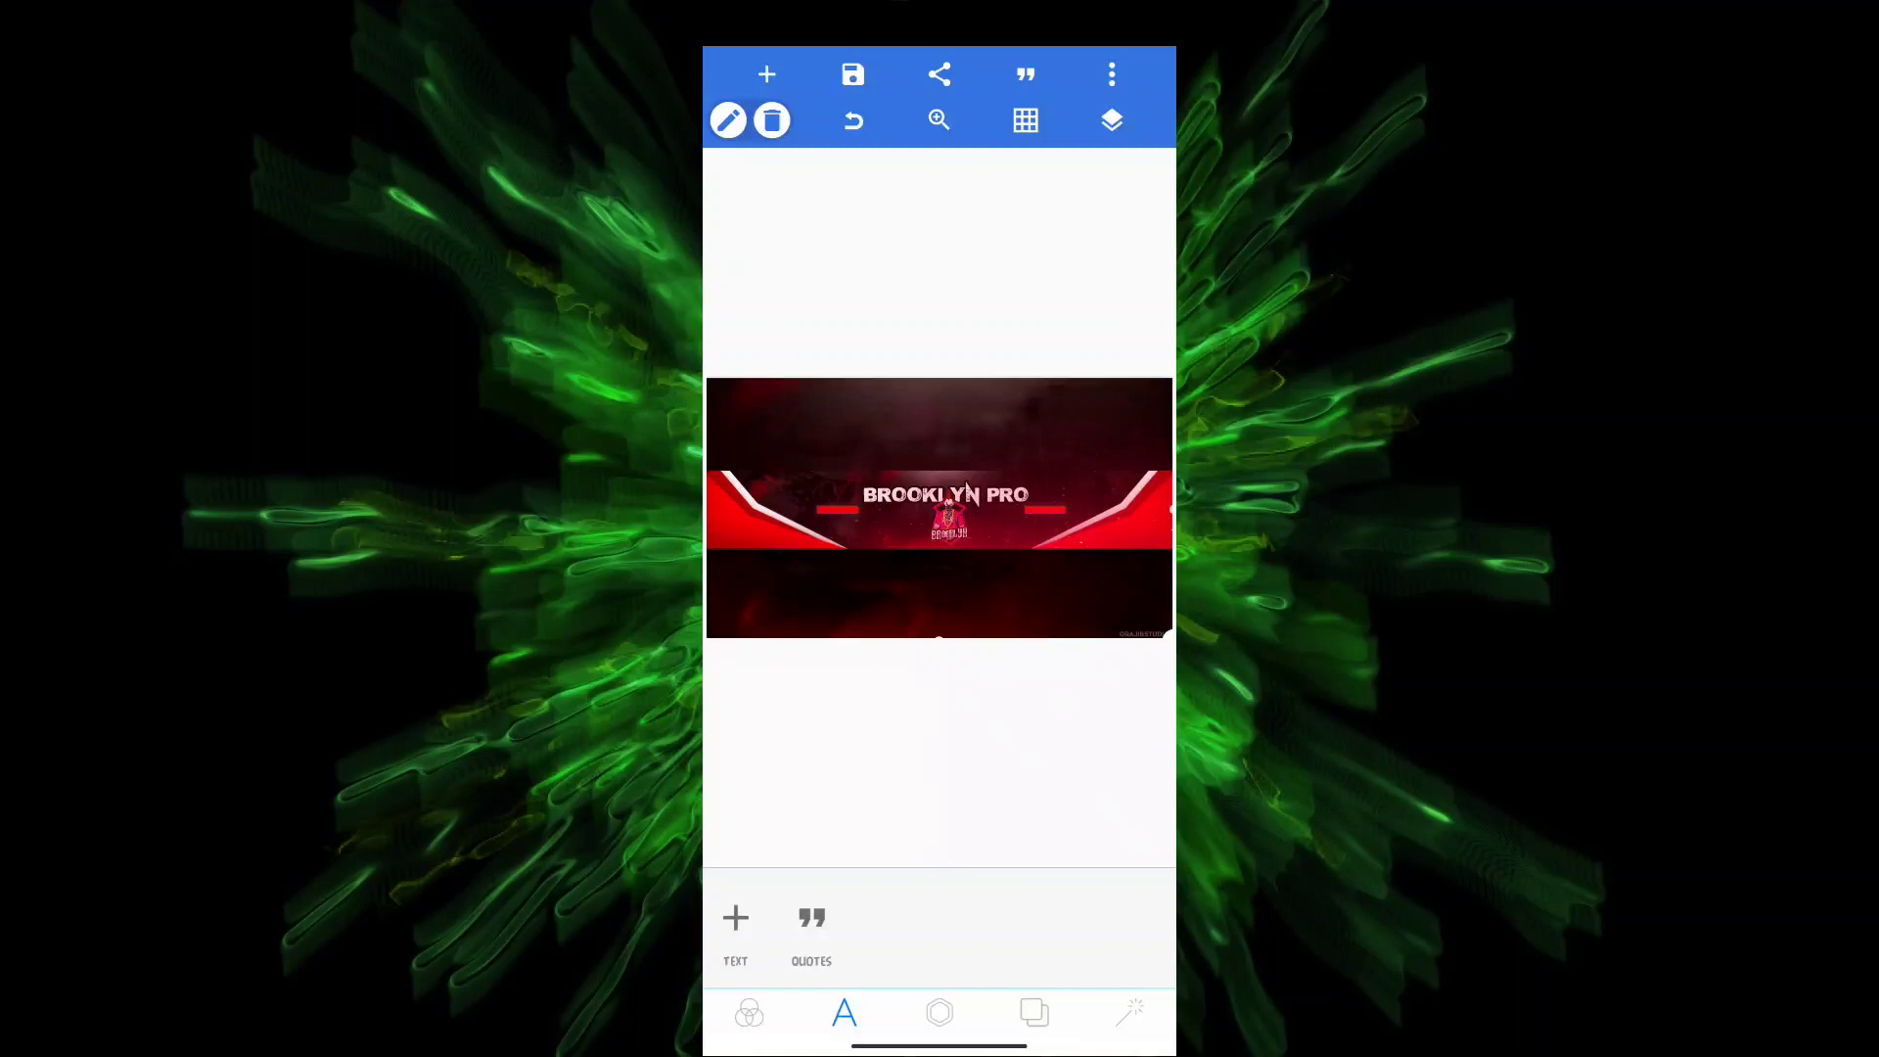
{"action": "left_click", "coordinate": [766, 73]}
{"action": "left_click", "coordinate": [816, 272]}
- Add the cropped orange flare from the Flares folder, turned horizontal and moved left
{"action": "left_click", "coordinate": [752, 135]}
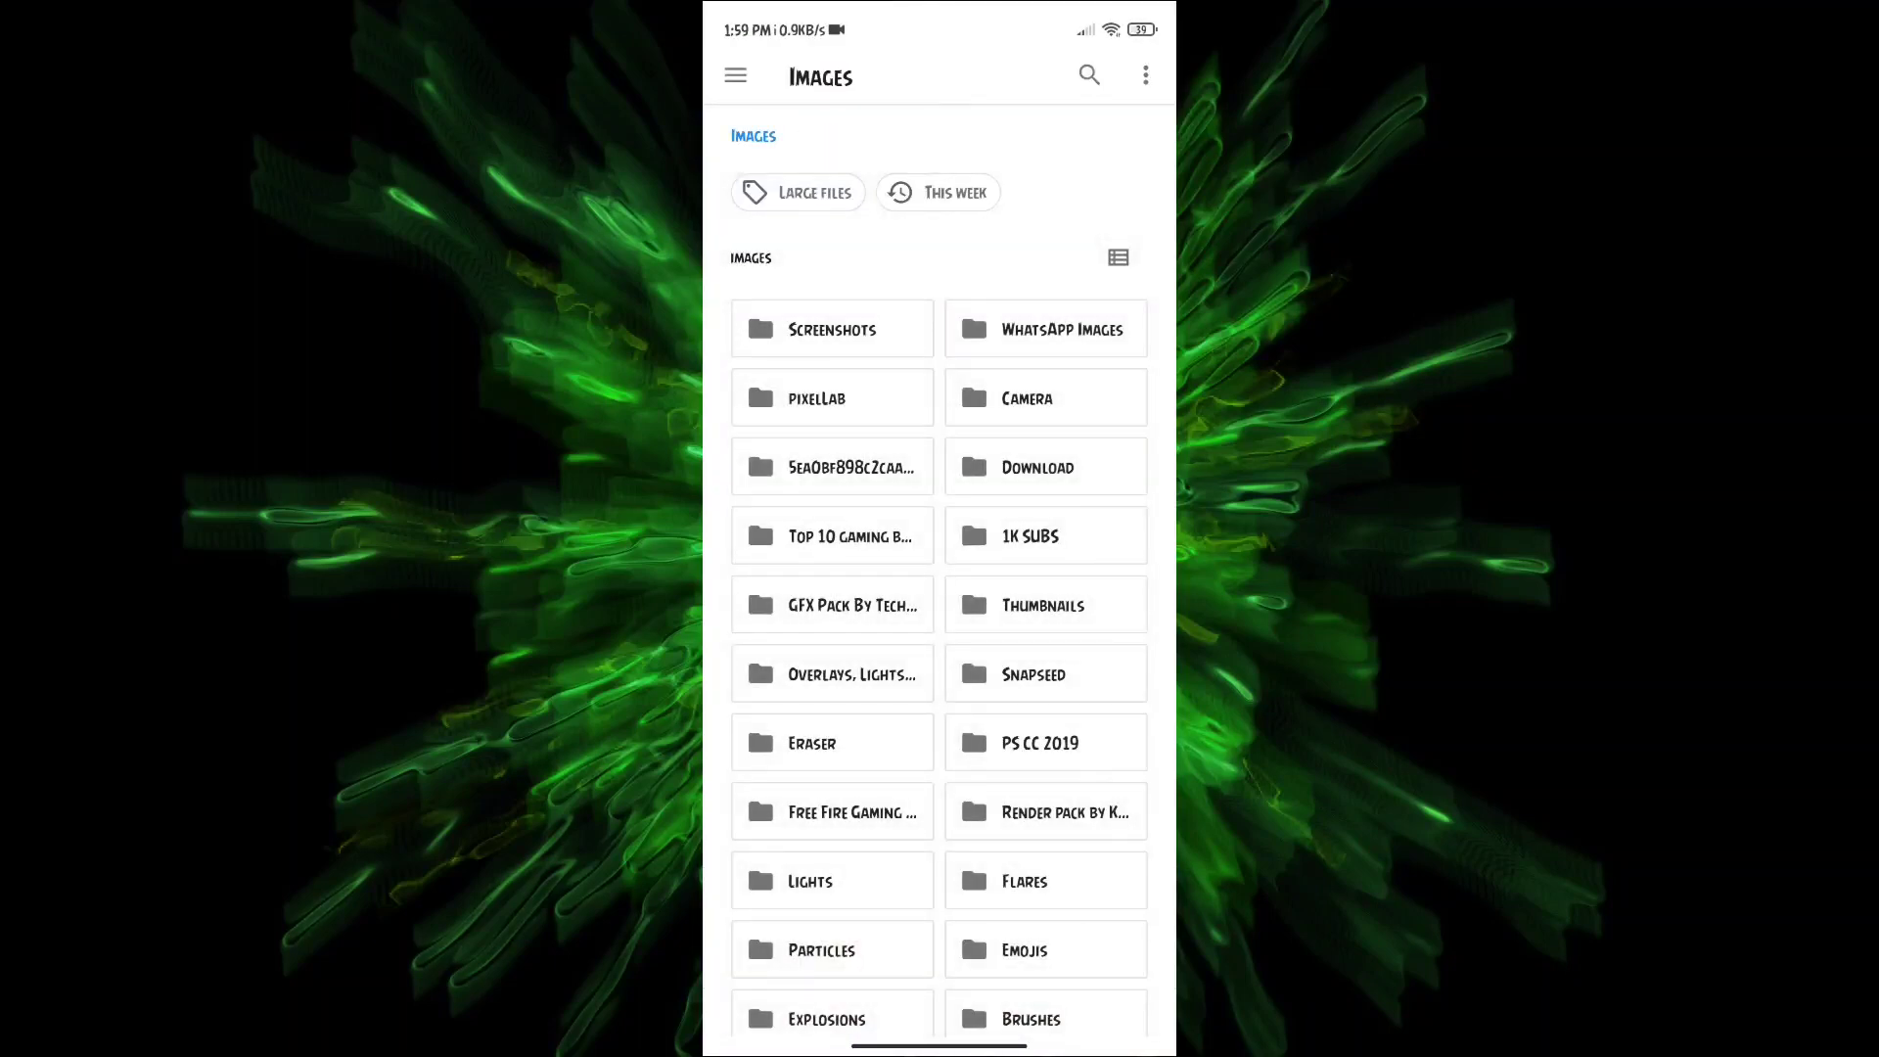
{"action": "left_click", "coordinate": [1013, 661]}
{"action": "left_click", "coordinate": [935, 328]}
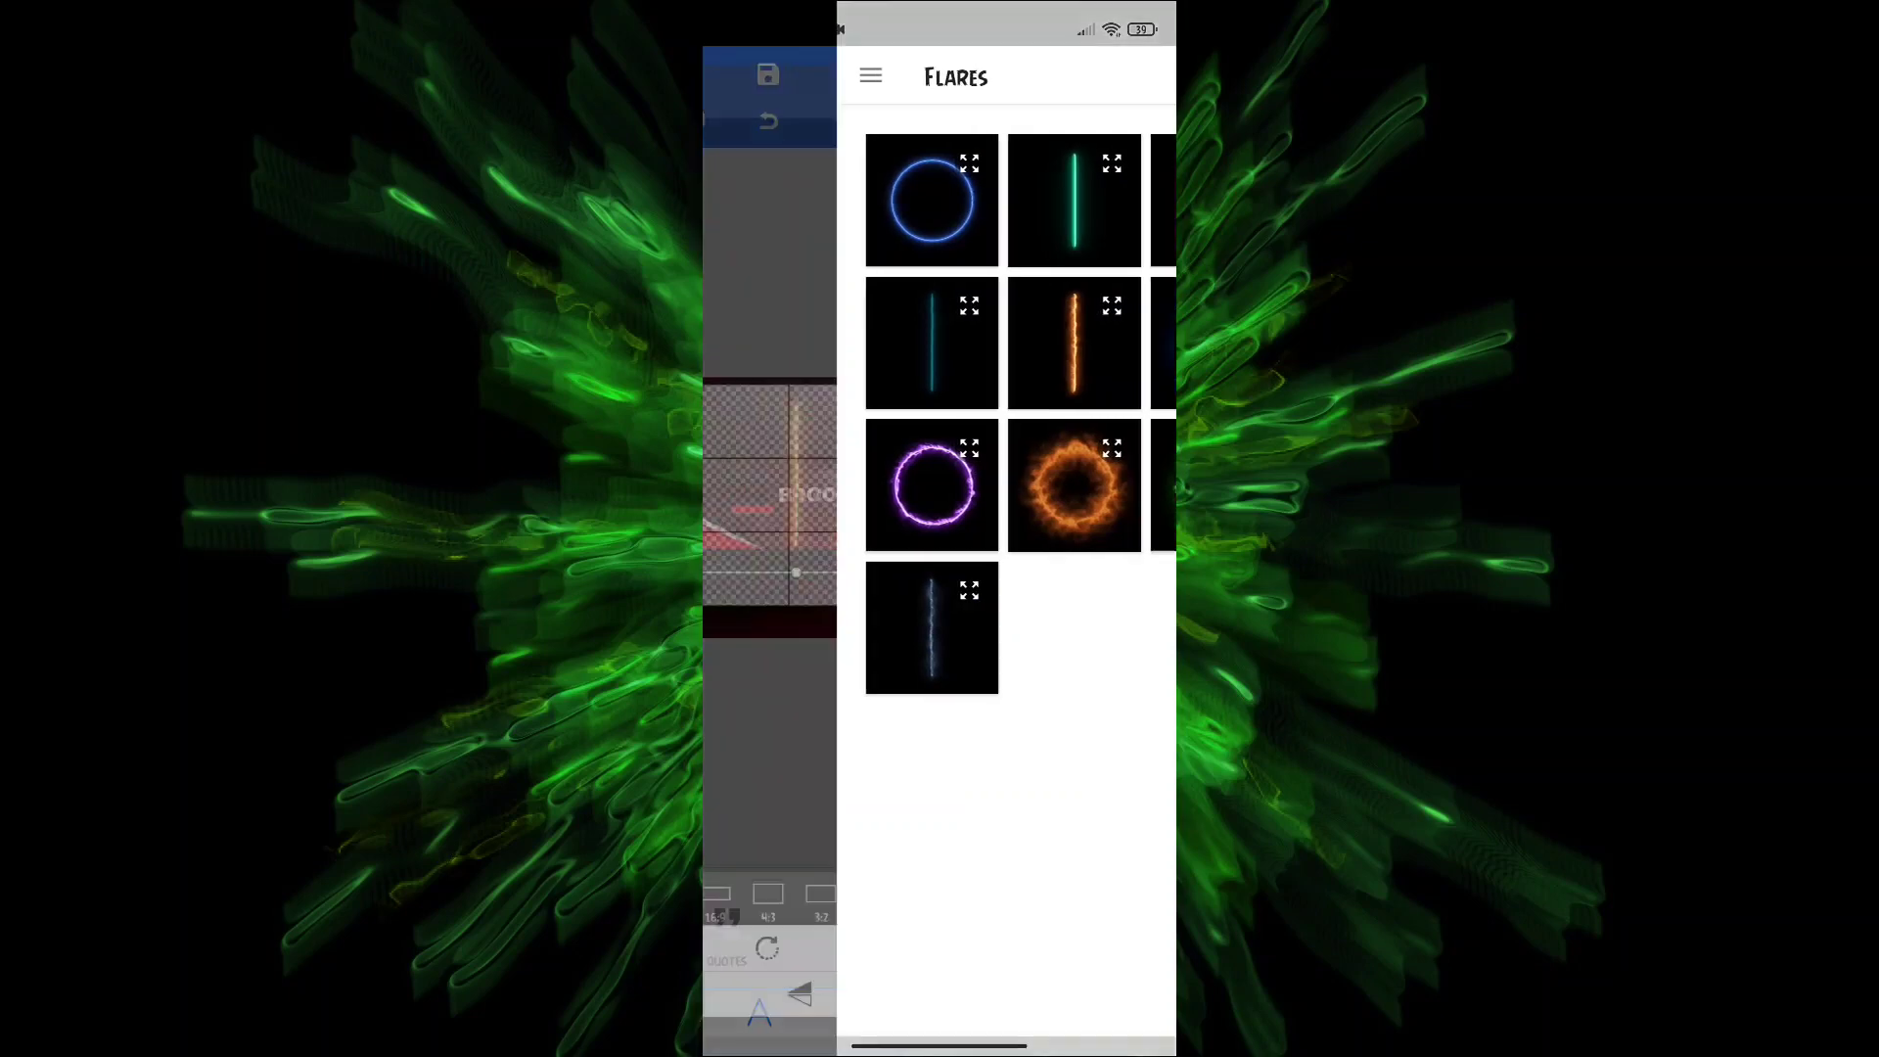
{"action": "left_click_drag", "start_coordinate": [1139, 496], "coordinate": [1001, 496]}
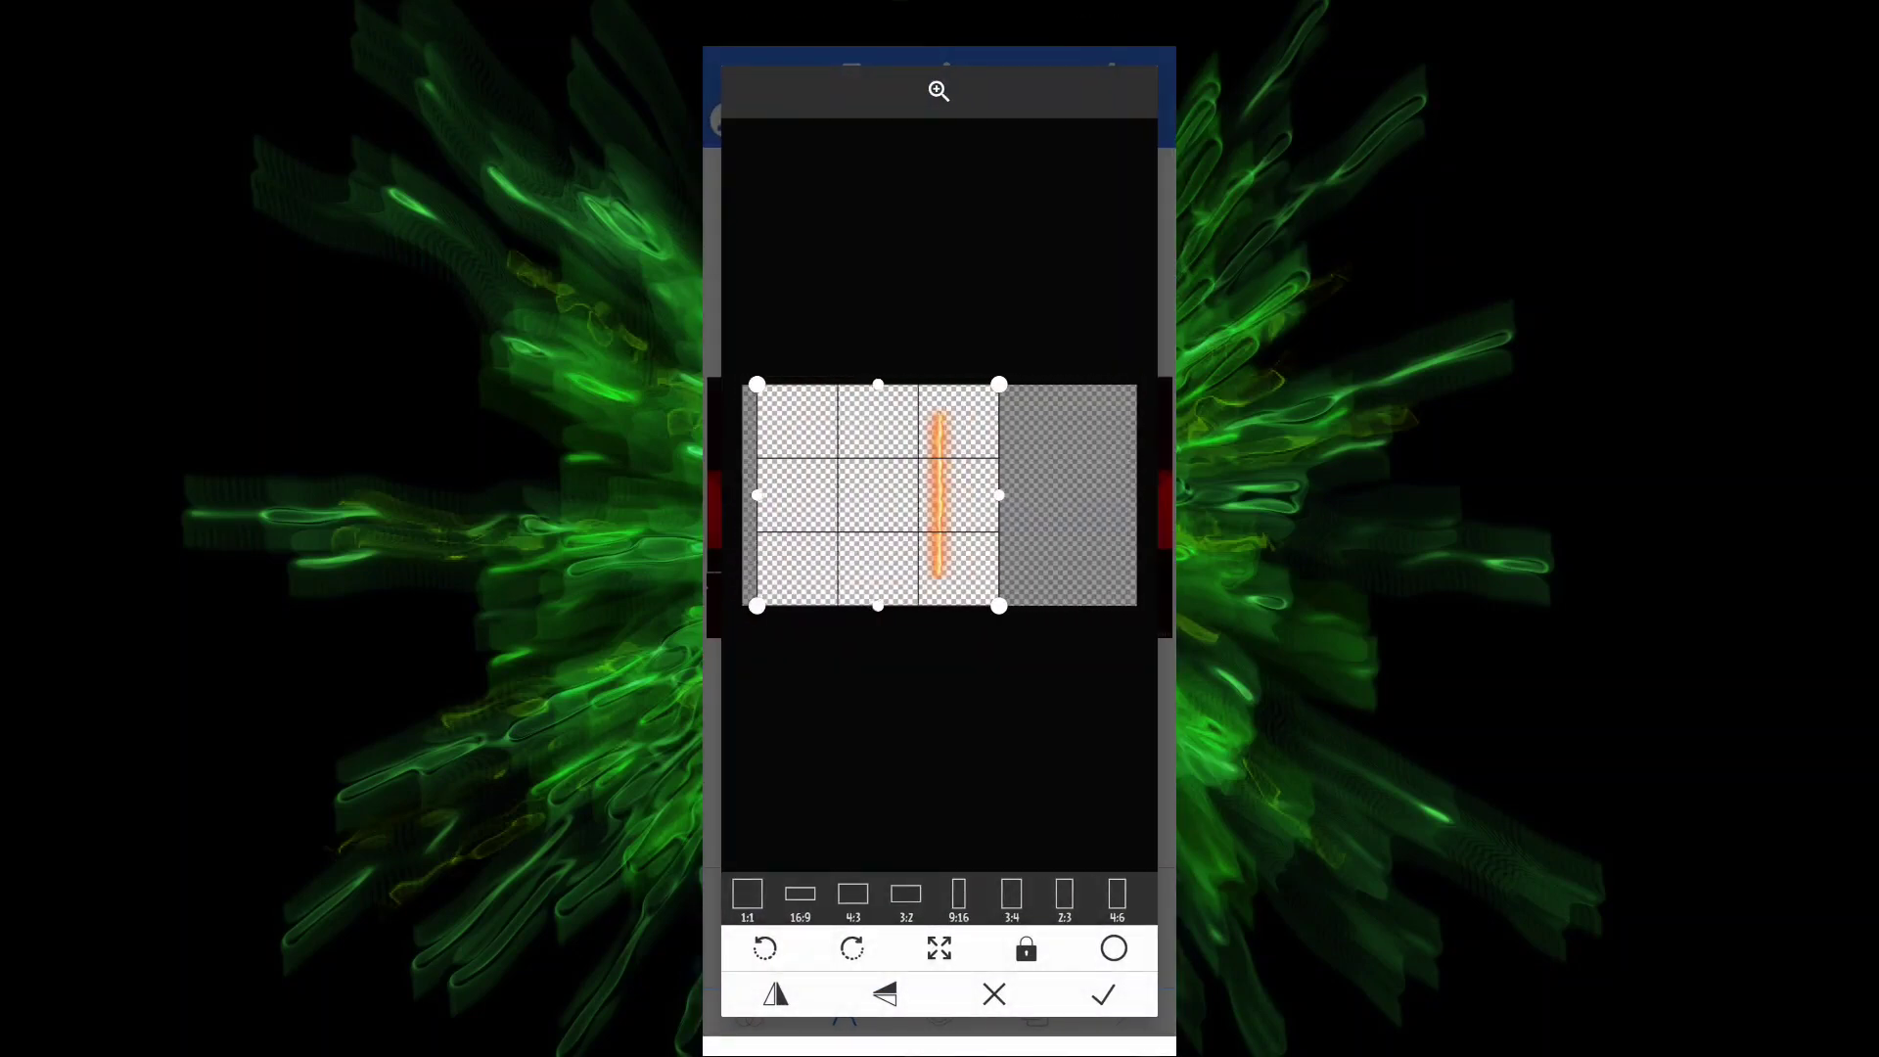
{"action": "mouse_move", "coordinate": [744, 496]}
{"action": "left_mouse_down"}
{"action": "mouse_move", "coordinate": [880, 496]}
{"action": "mouse_move", "coordinate": [924, 471]}
{"action": "left_mouse_up"}
{"action": "left_click", "coordinate": [1103, 995]}
{"action": "left_click_drag", "start_coordinate": [881, 572], "coordinate": [826, 523]}
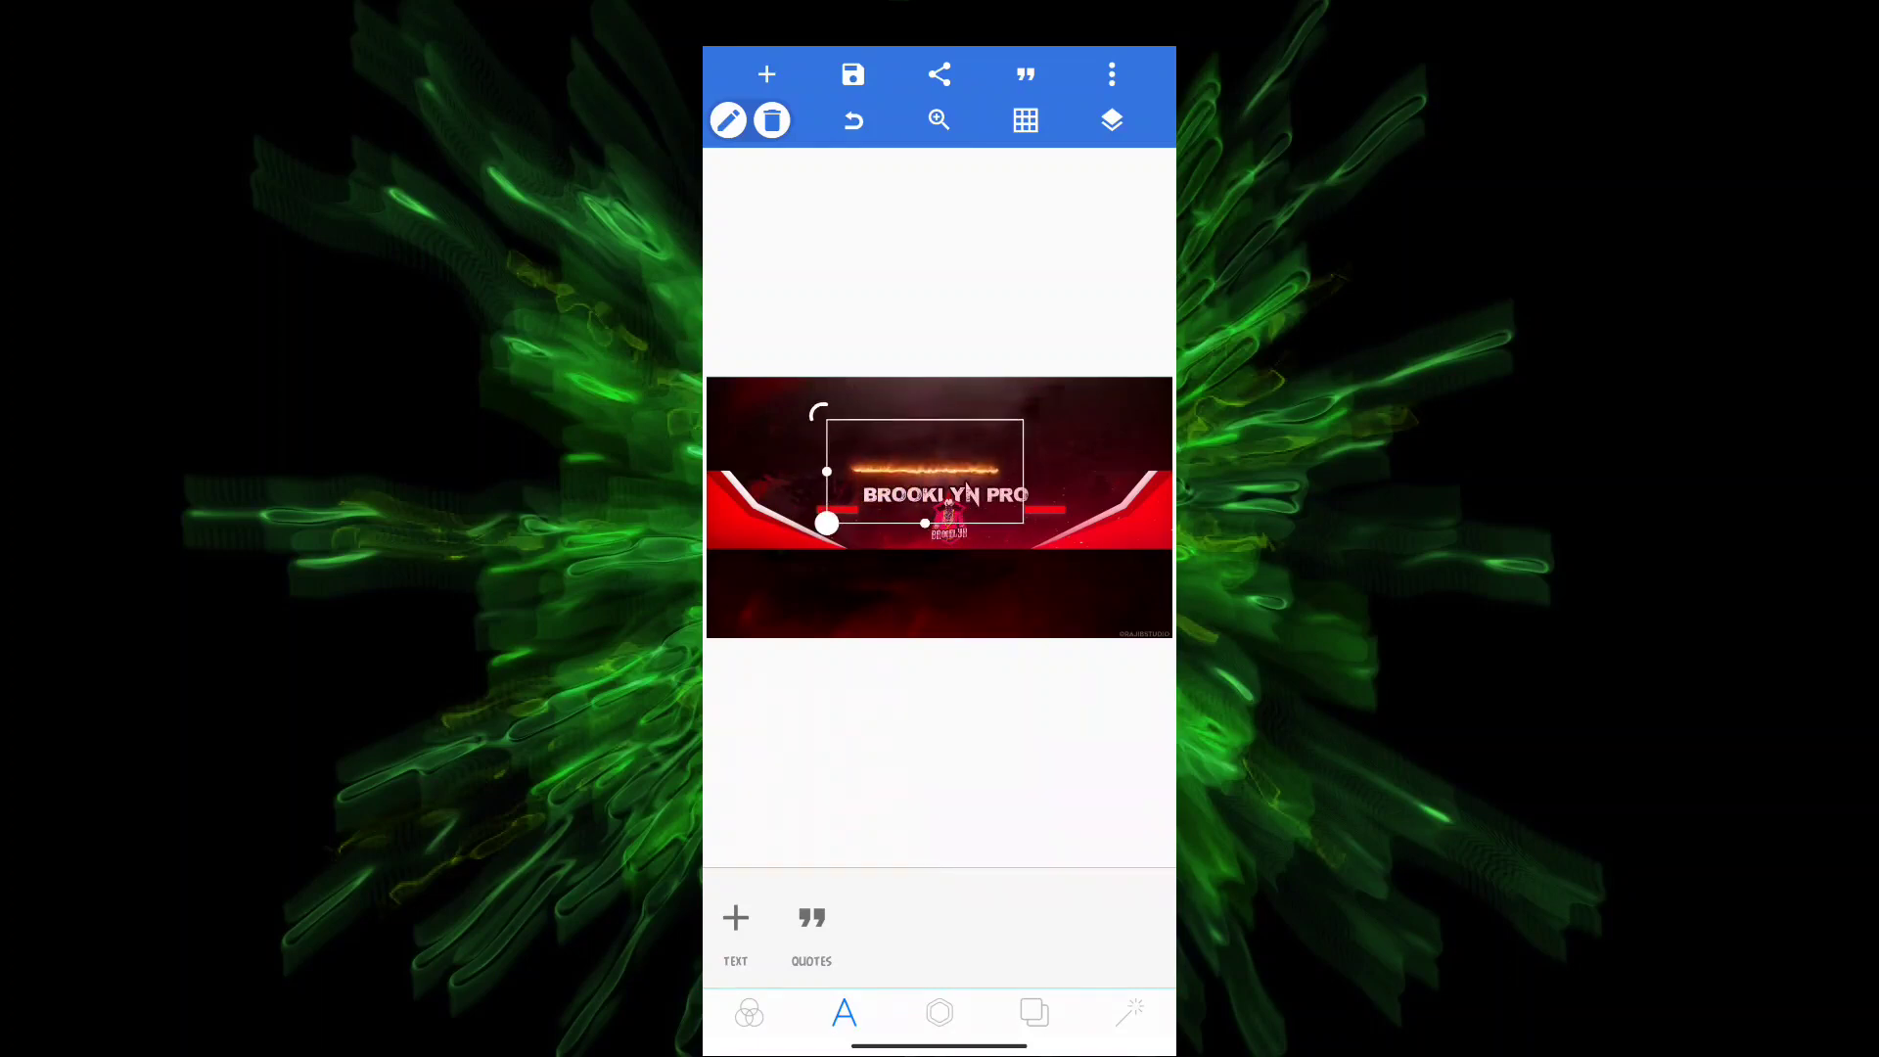
{"action": "left_click_drag", "start_coordinate": [924, 471], "coordinate": [794, 473]}
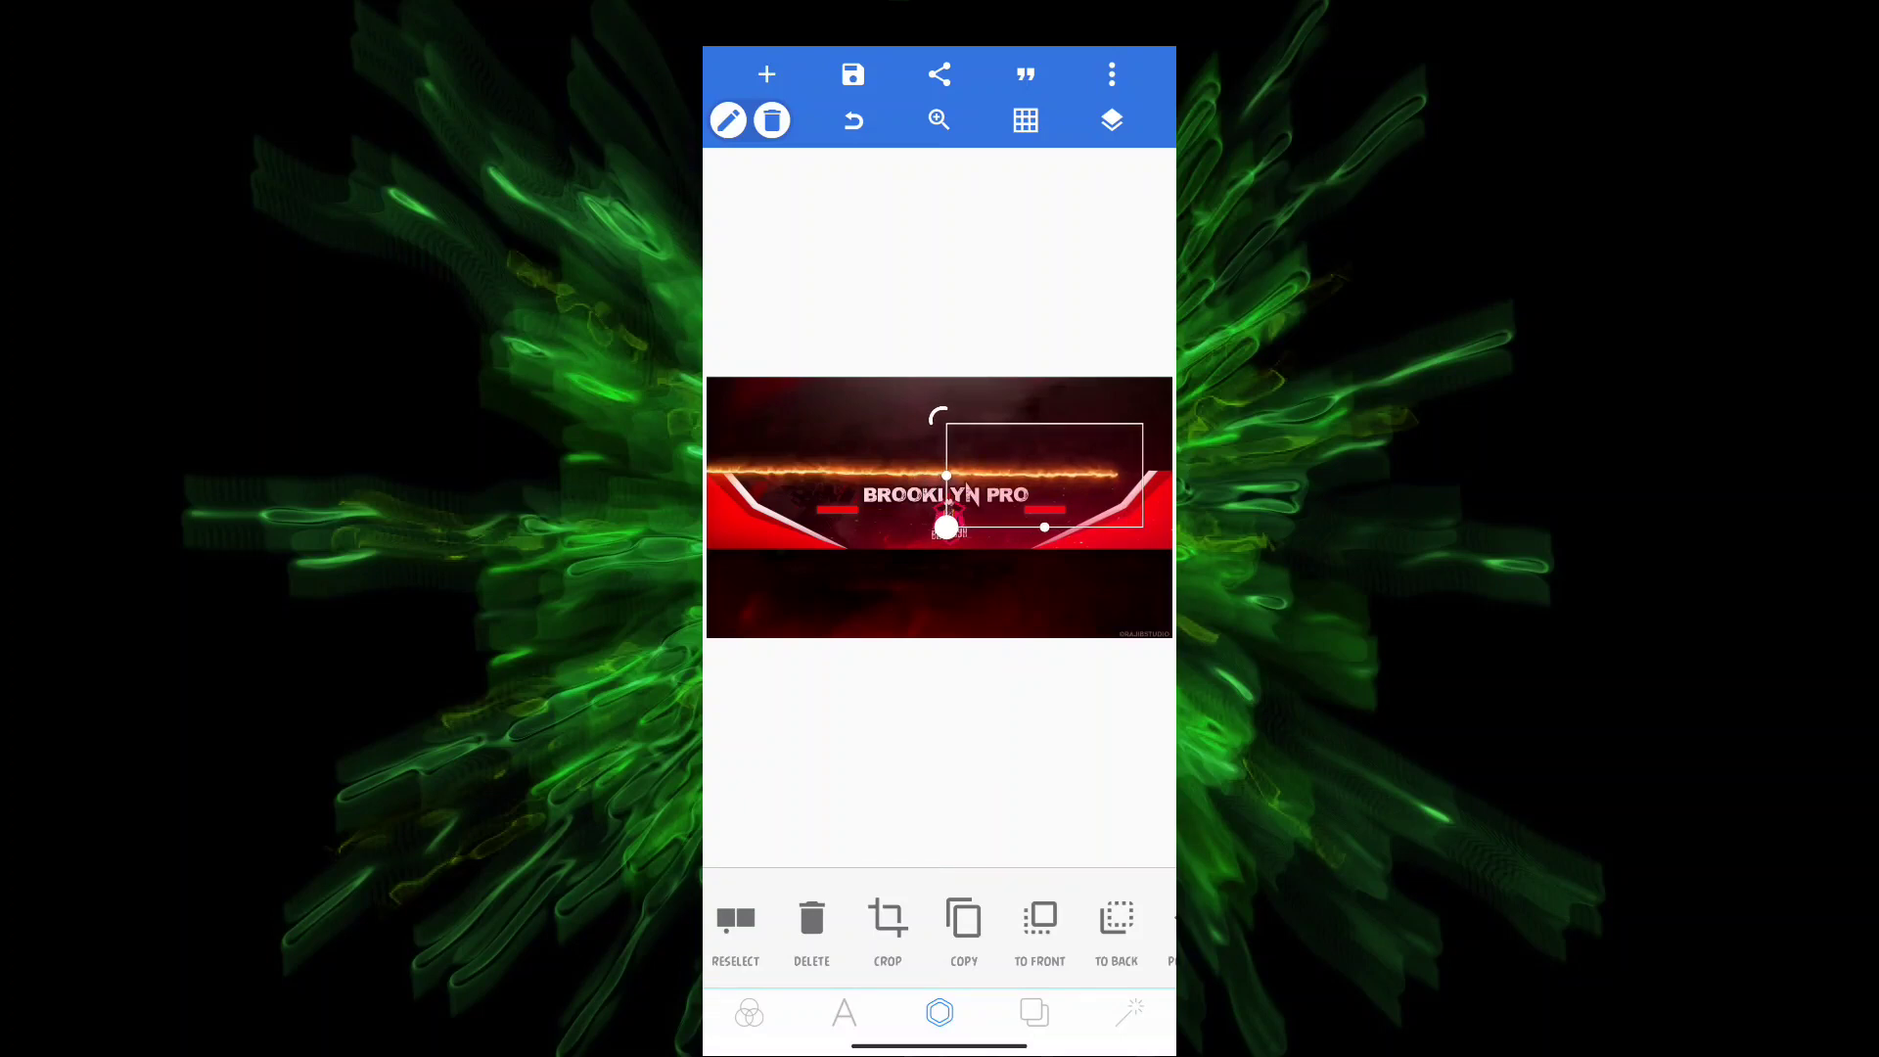
- Duplicate the flare, placing copies on the right and along the lower edge
{"action": "left_click", "coordinate": [964, 919]}
{"action": "left_click_drag", "start_coordinate": [946, 473], "coordinate": [1104, 473]}
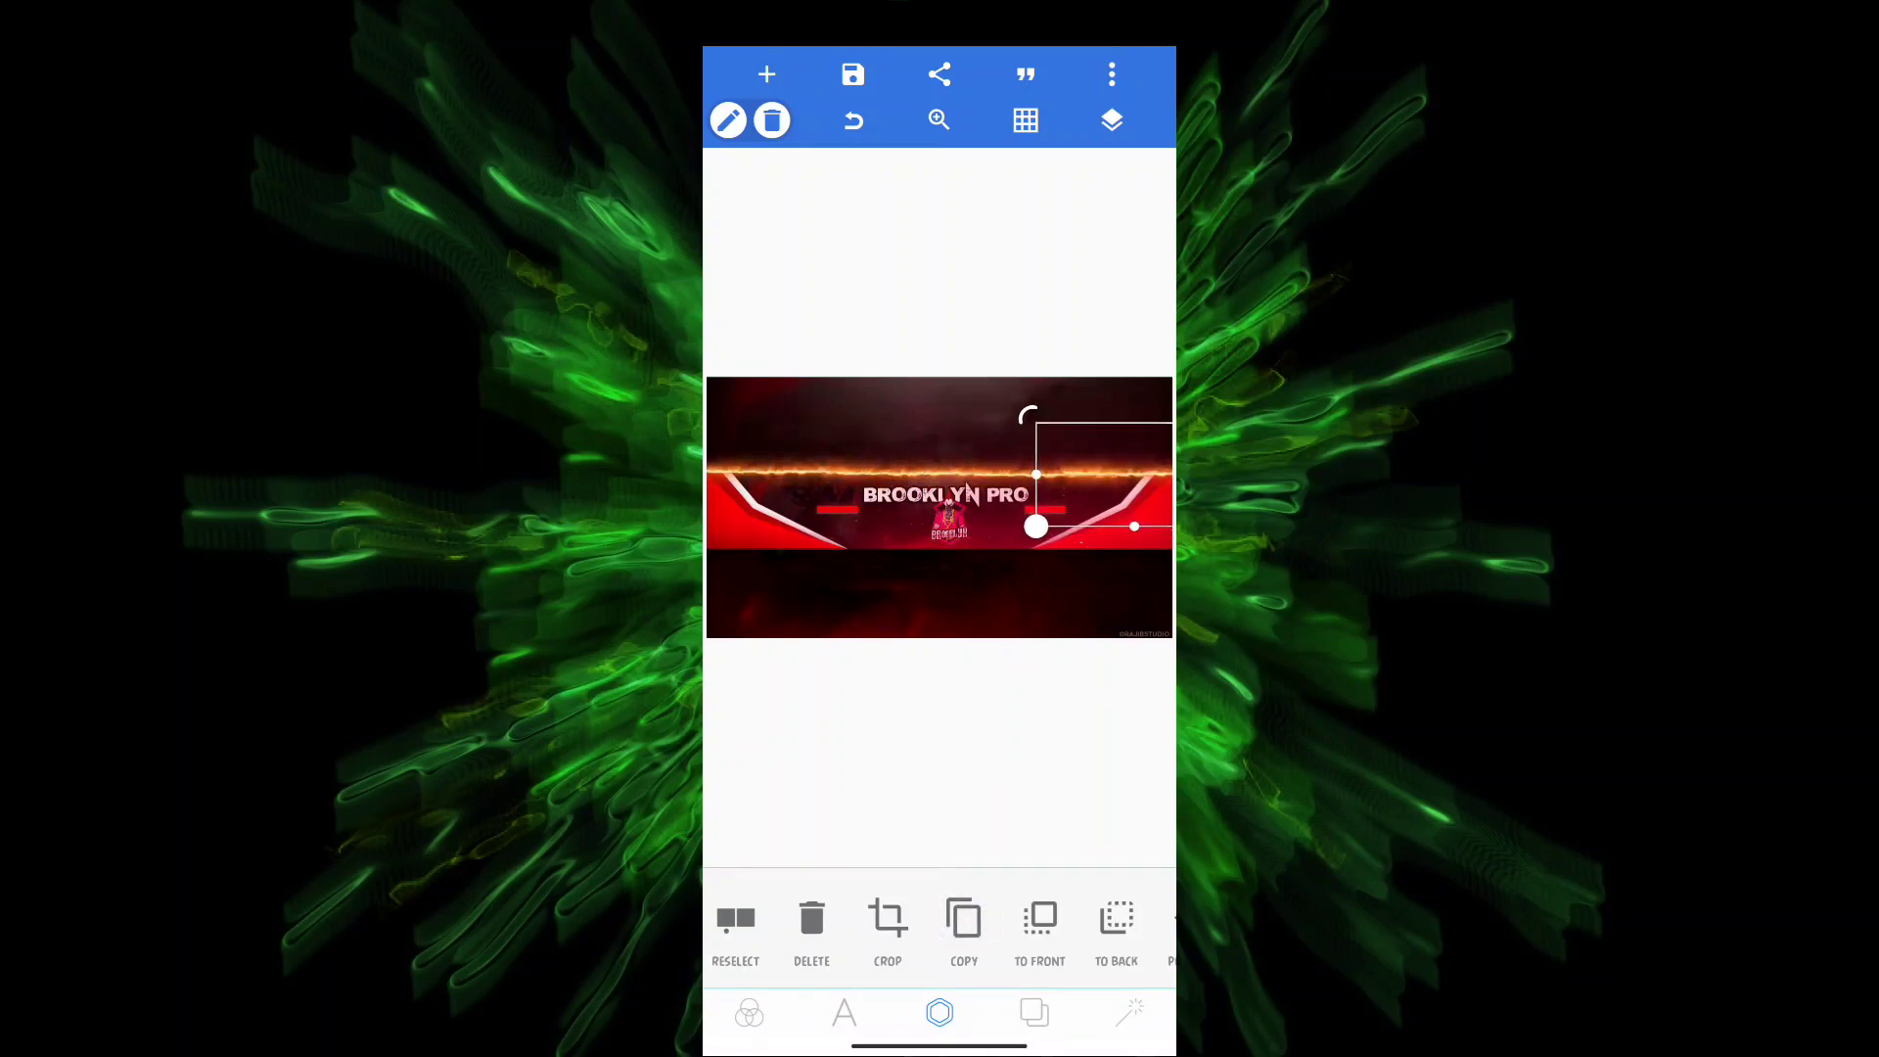
{"action": "left_click", "coordinate": [964, 919]}
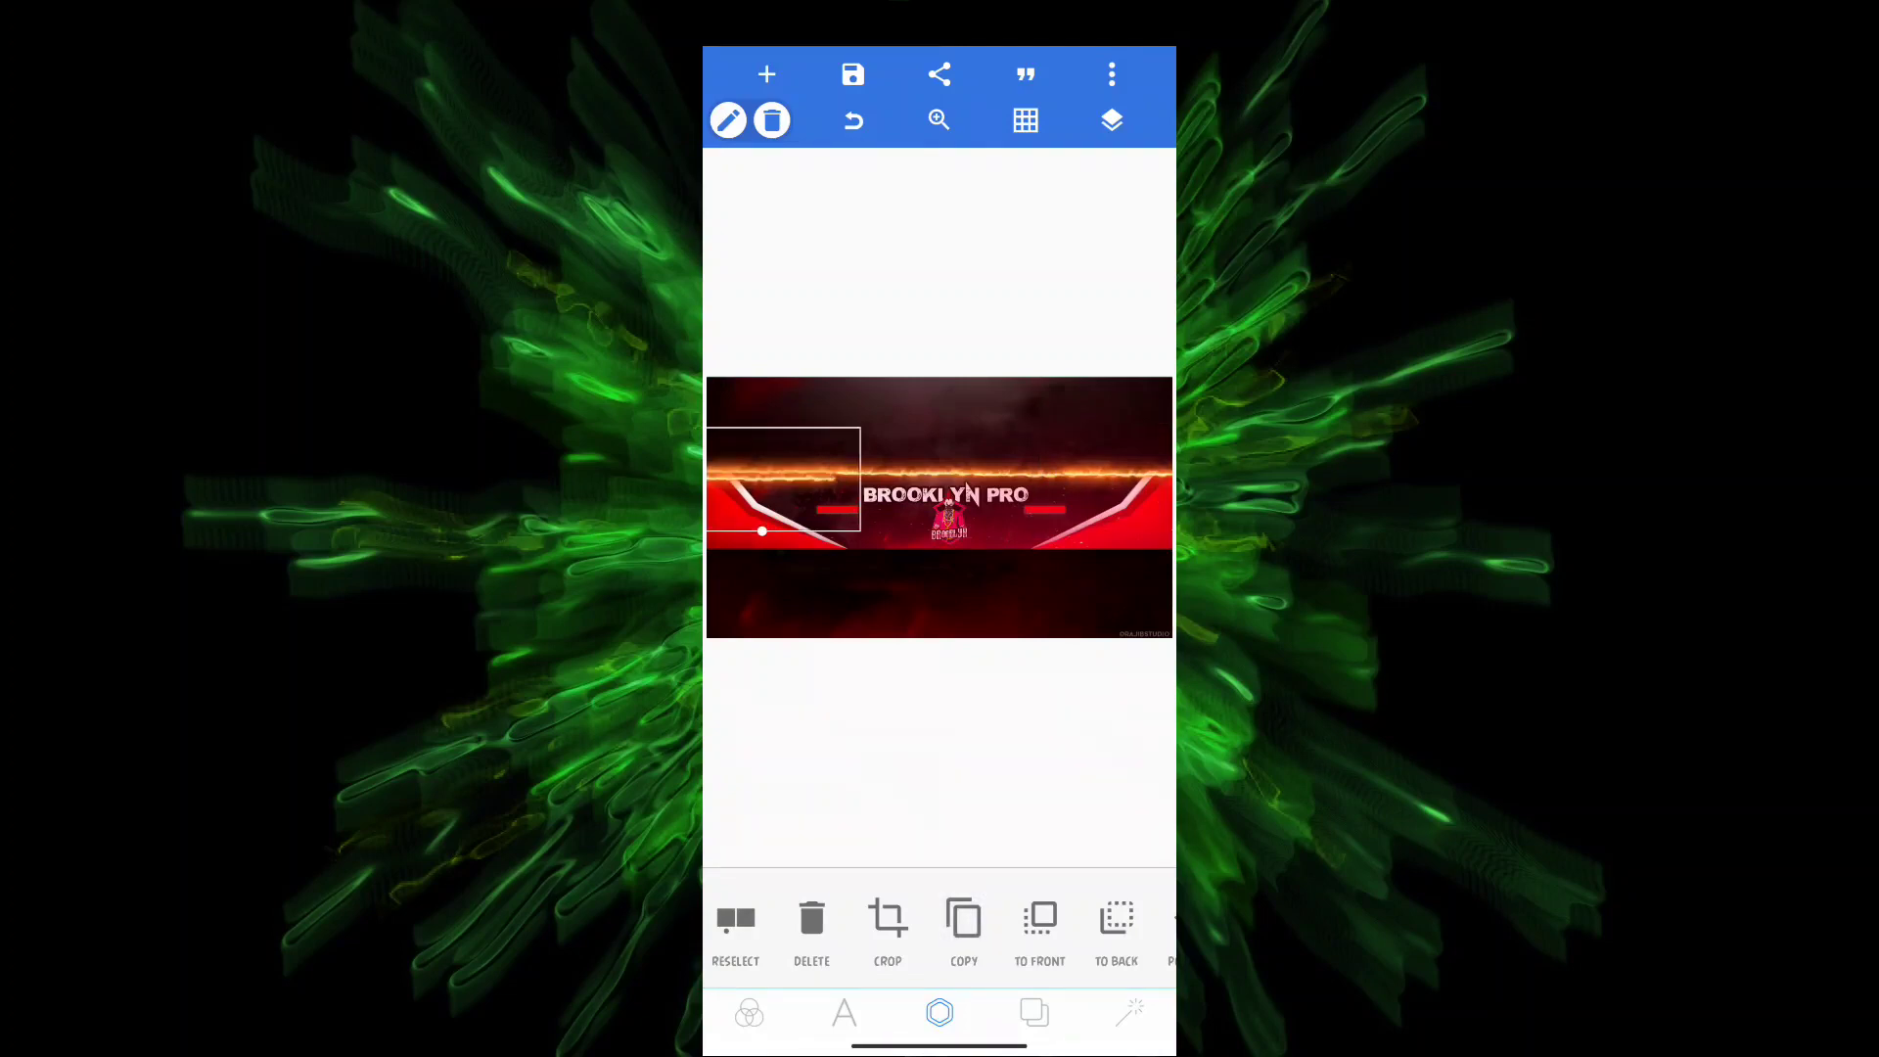
{"action": "mouse_move", "coordinate": [785, 470]}
{"action": "left_mouse_down"}
{"action": "mouse_move", "coordinate": [789, 546]}
{"action": "mouse_move", "coordinate": [1019, 546]}
{"action": "left_mouse_up"}
{"action": "left_click", "coordinate": [963, 919]}
{"action": "left_click", "coordinate": [964, 919]}
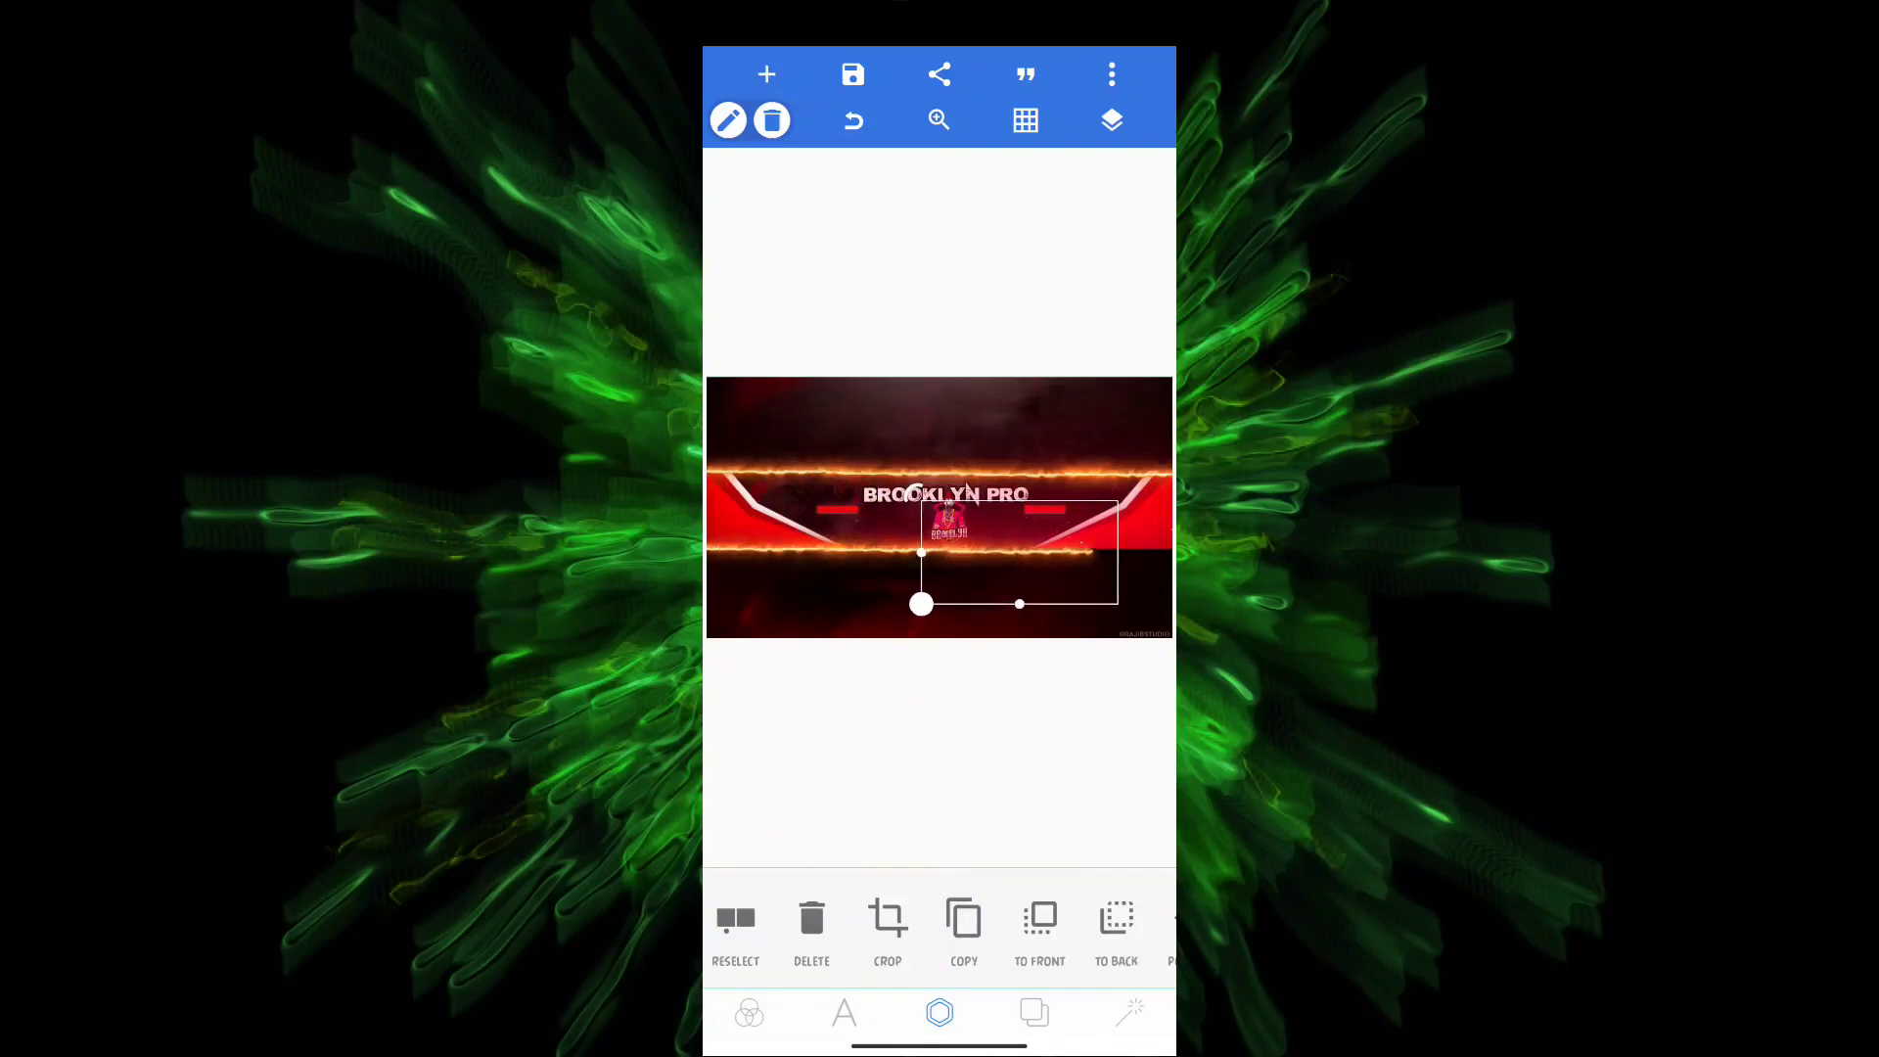
{"action": "left_click", "coordinate": [963, 919]}
{"action": "left_click_drag", "start_coordinate": [789, 543], "coordinate": [1093, 553]}
{"action": "left_click", "coordinate": [939, 734]}
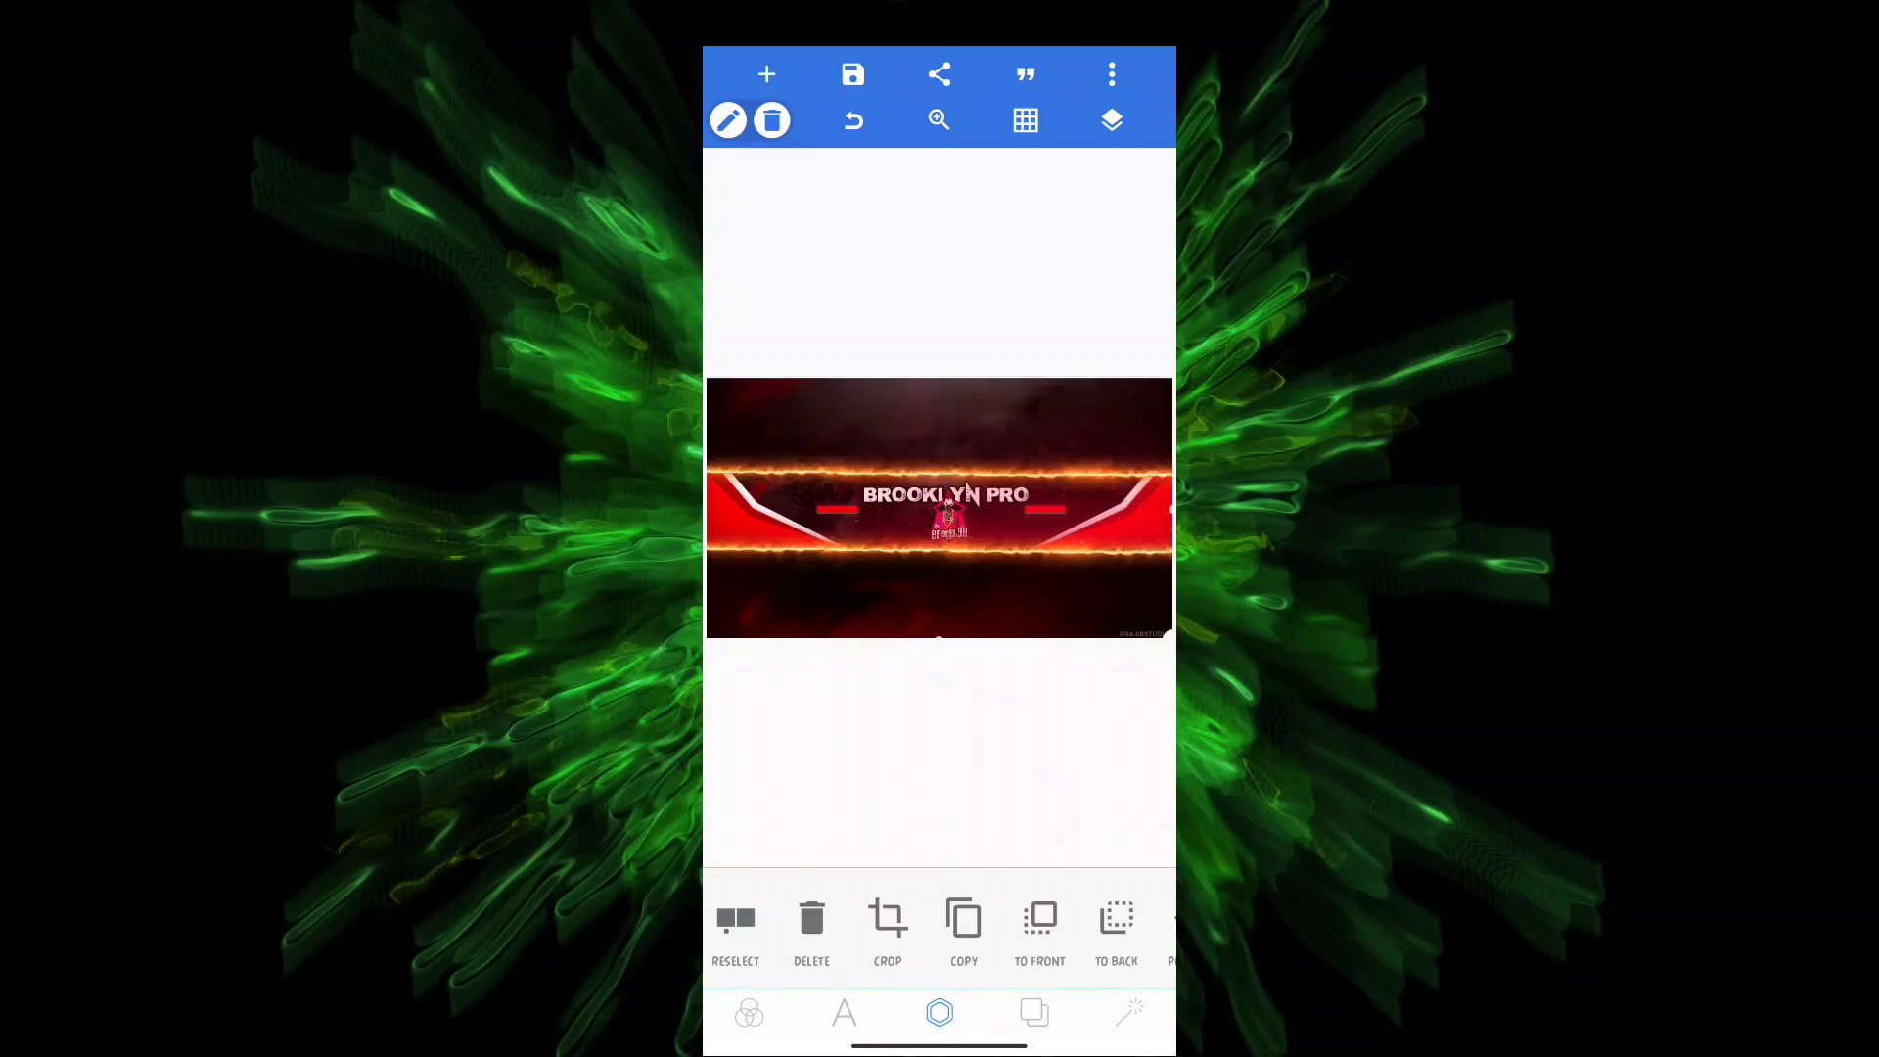
- Browse the gallery image folders, from Particles over to the Brushes folder
{"action": "left_click", "coordinate": [766, 75]}
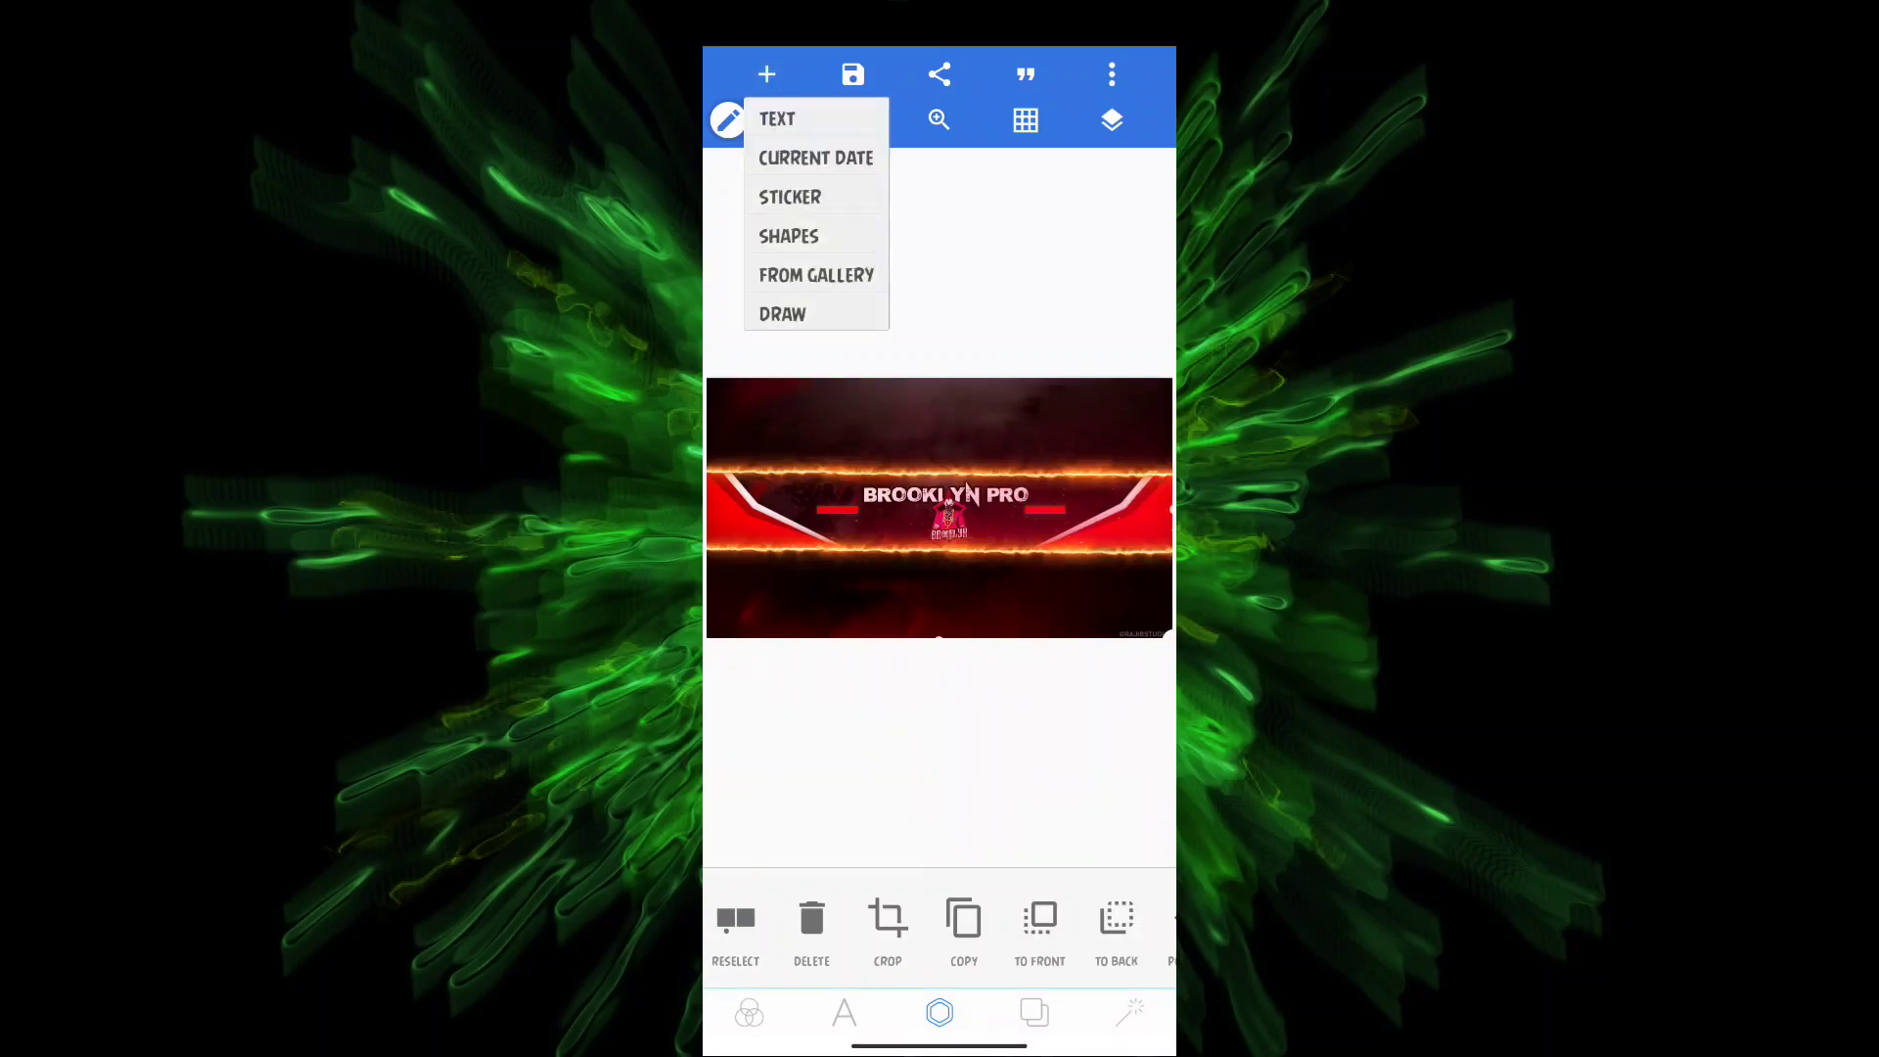
{"action": "left_click", "coordinate": [817, 274]}
{"action": "left_click", "coordinate": [753, 135]}
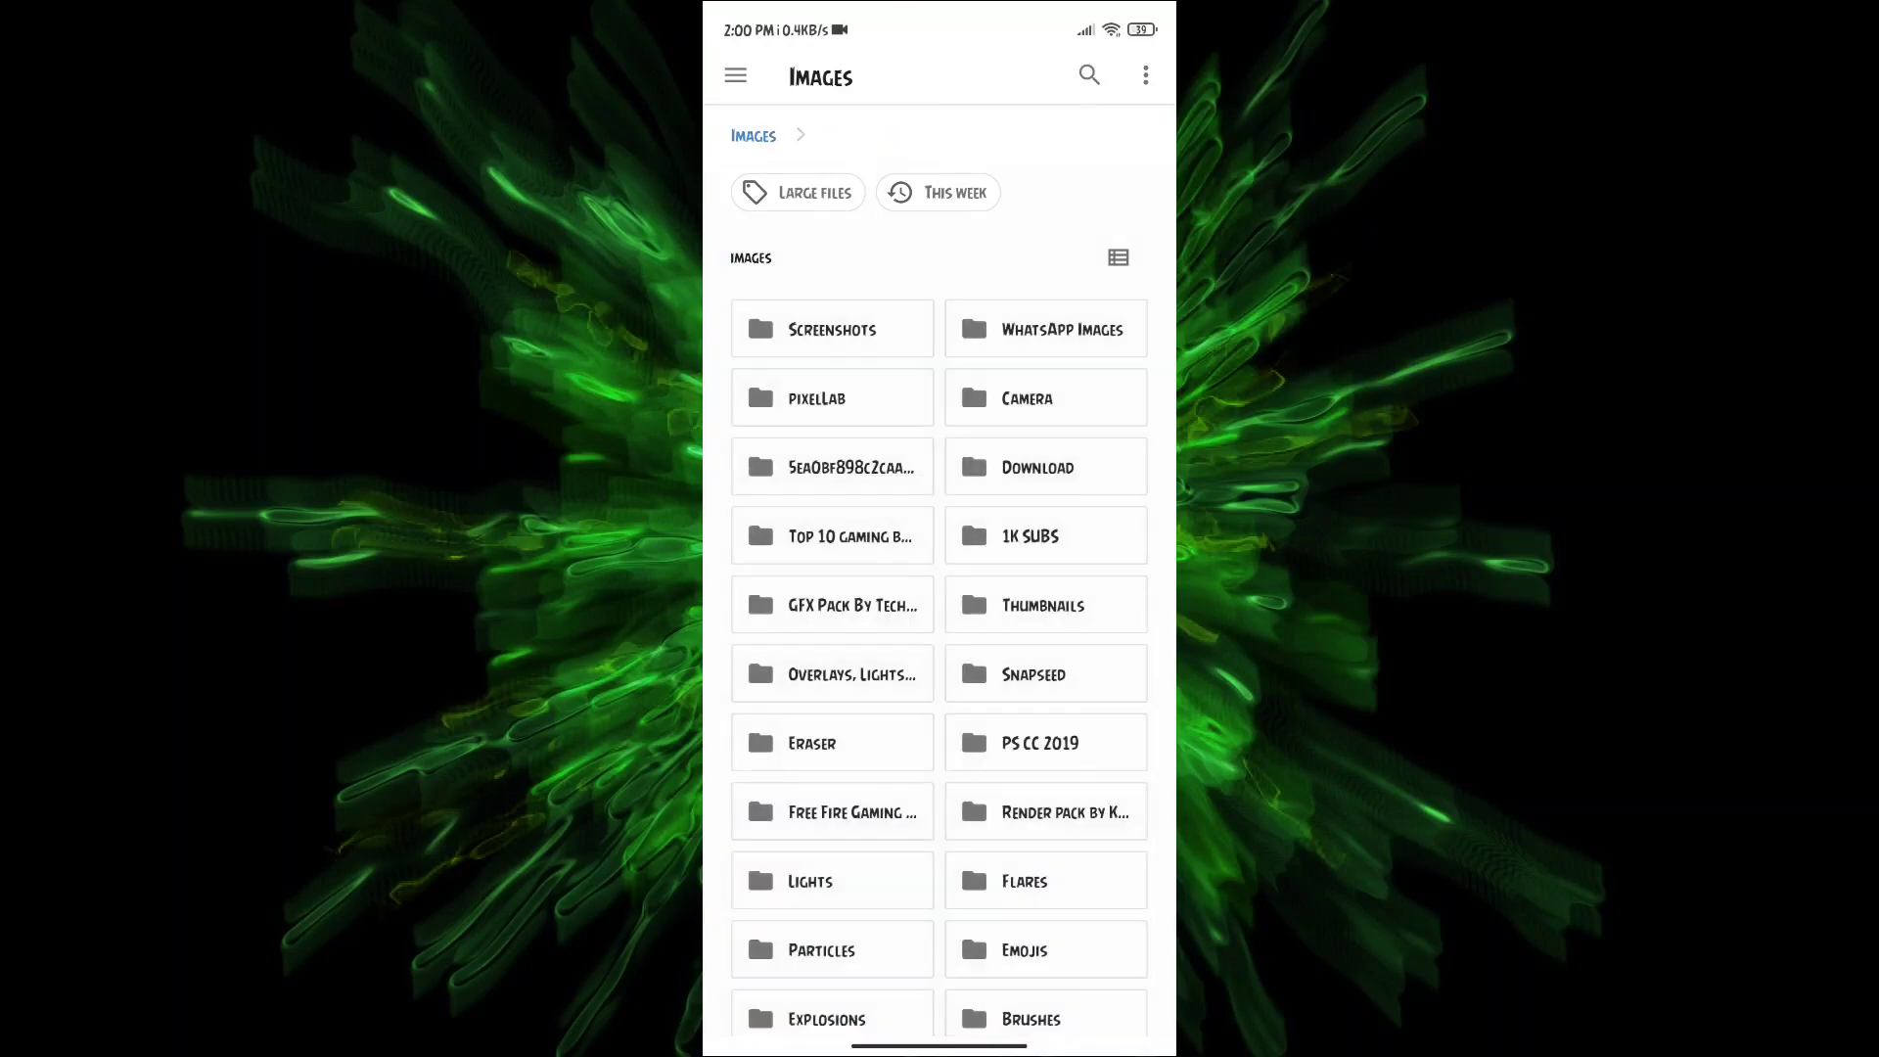
{"action": "scroll", "coordinate": [971, 375], "scroll_direction": "down", "scroll_amount": 3}
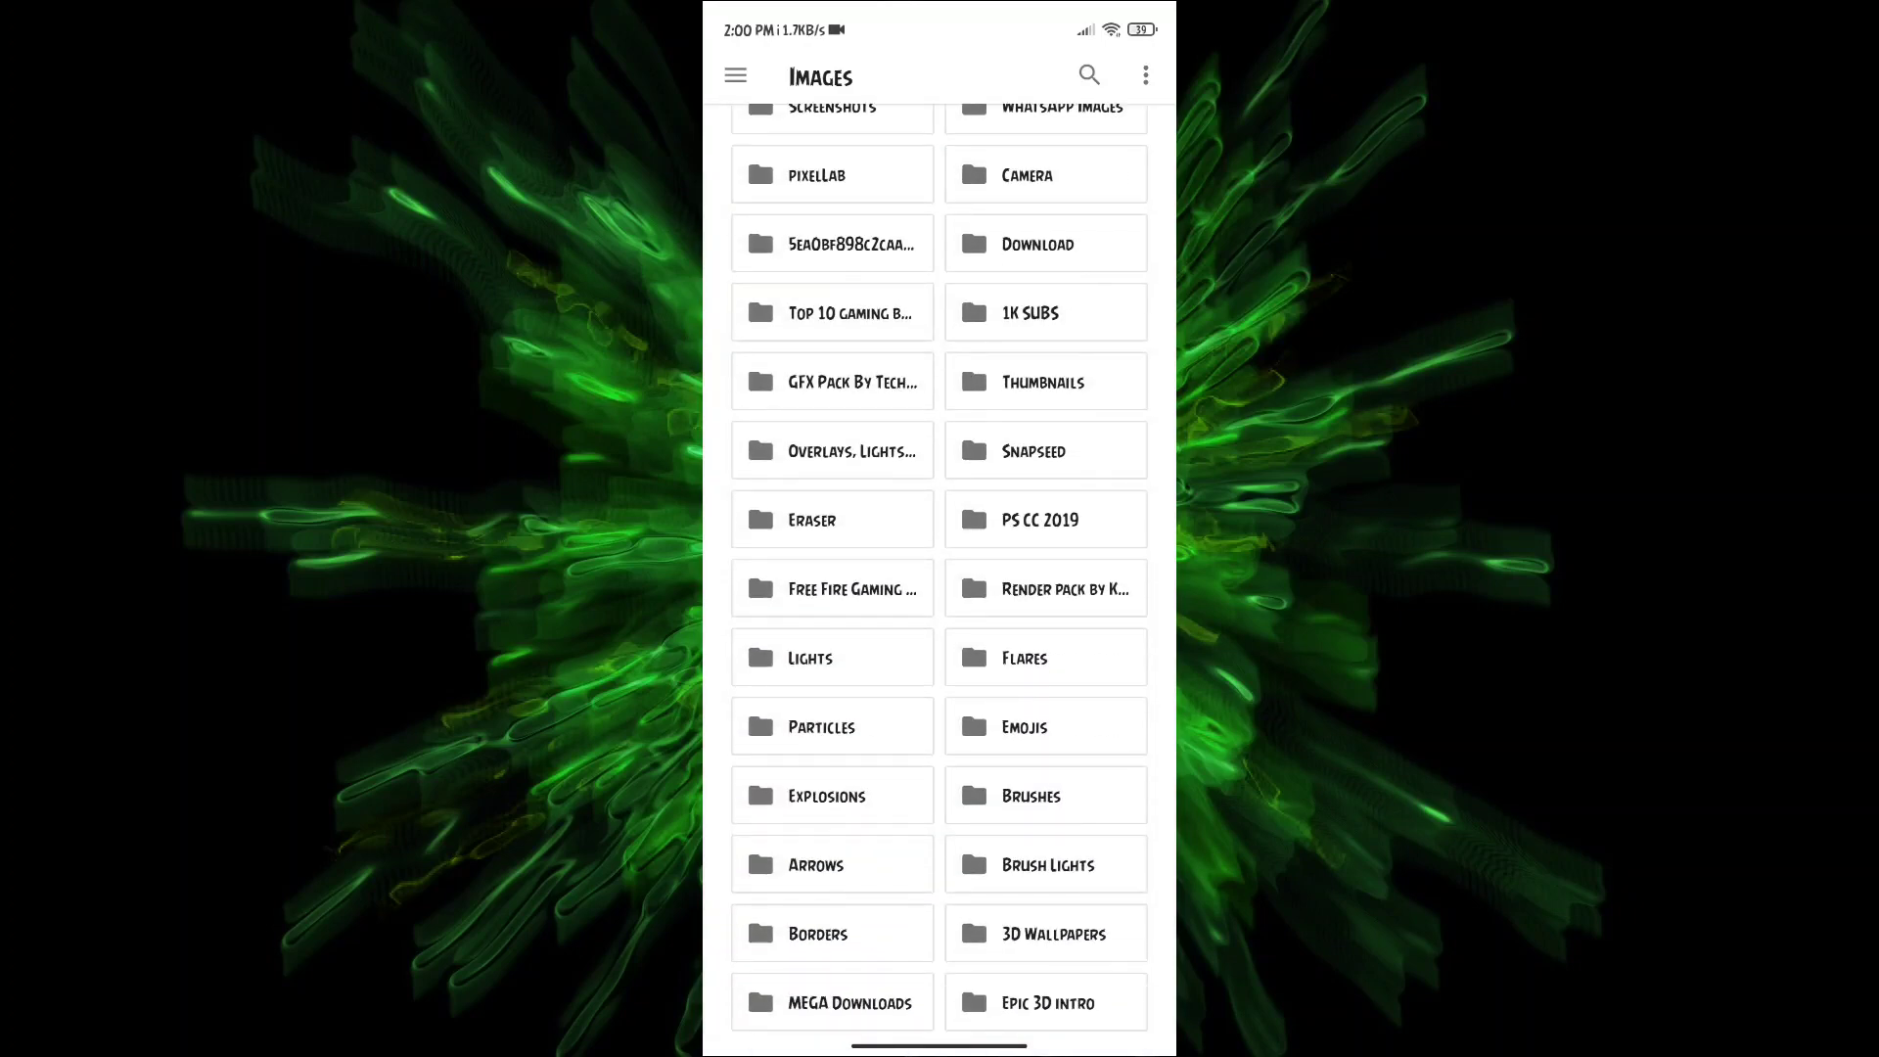
{"action": "left_click", "coordinate": [823, 726]}
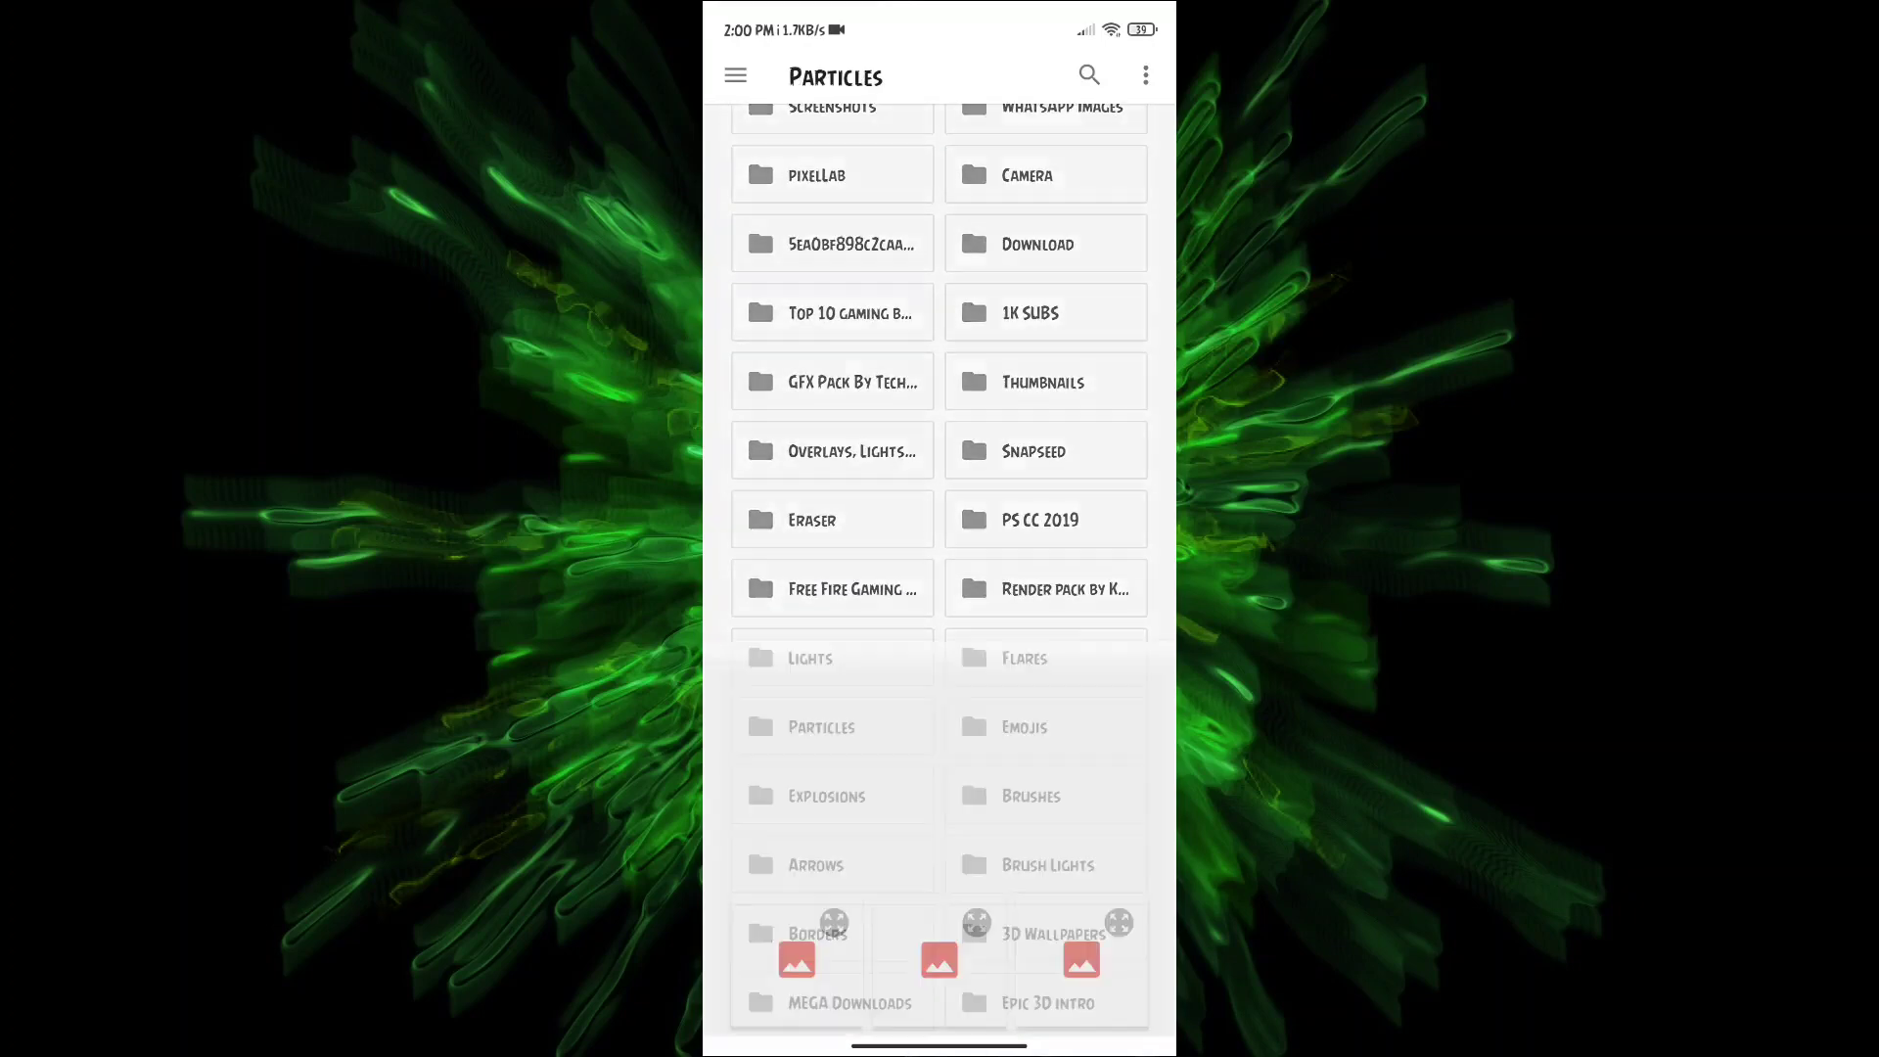
{"action": "left_click", "coordinate": [735, 77]}
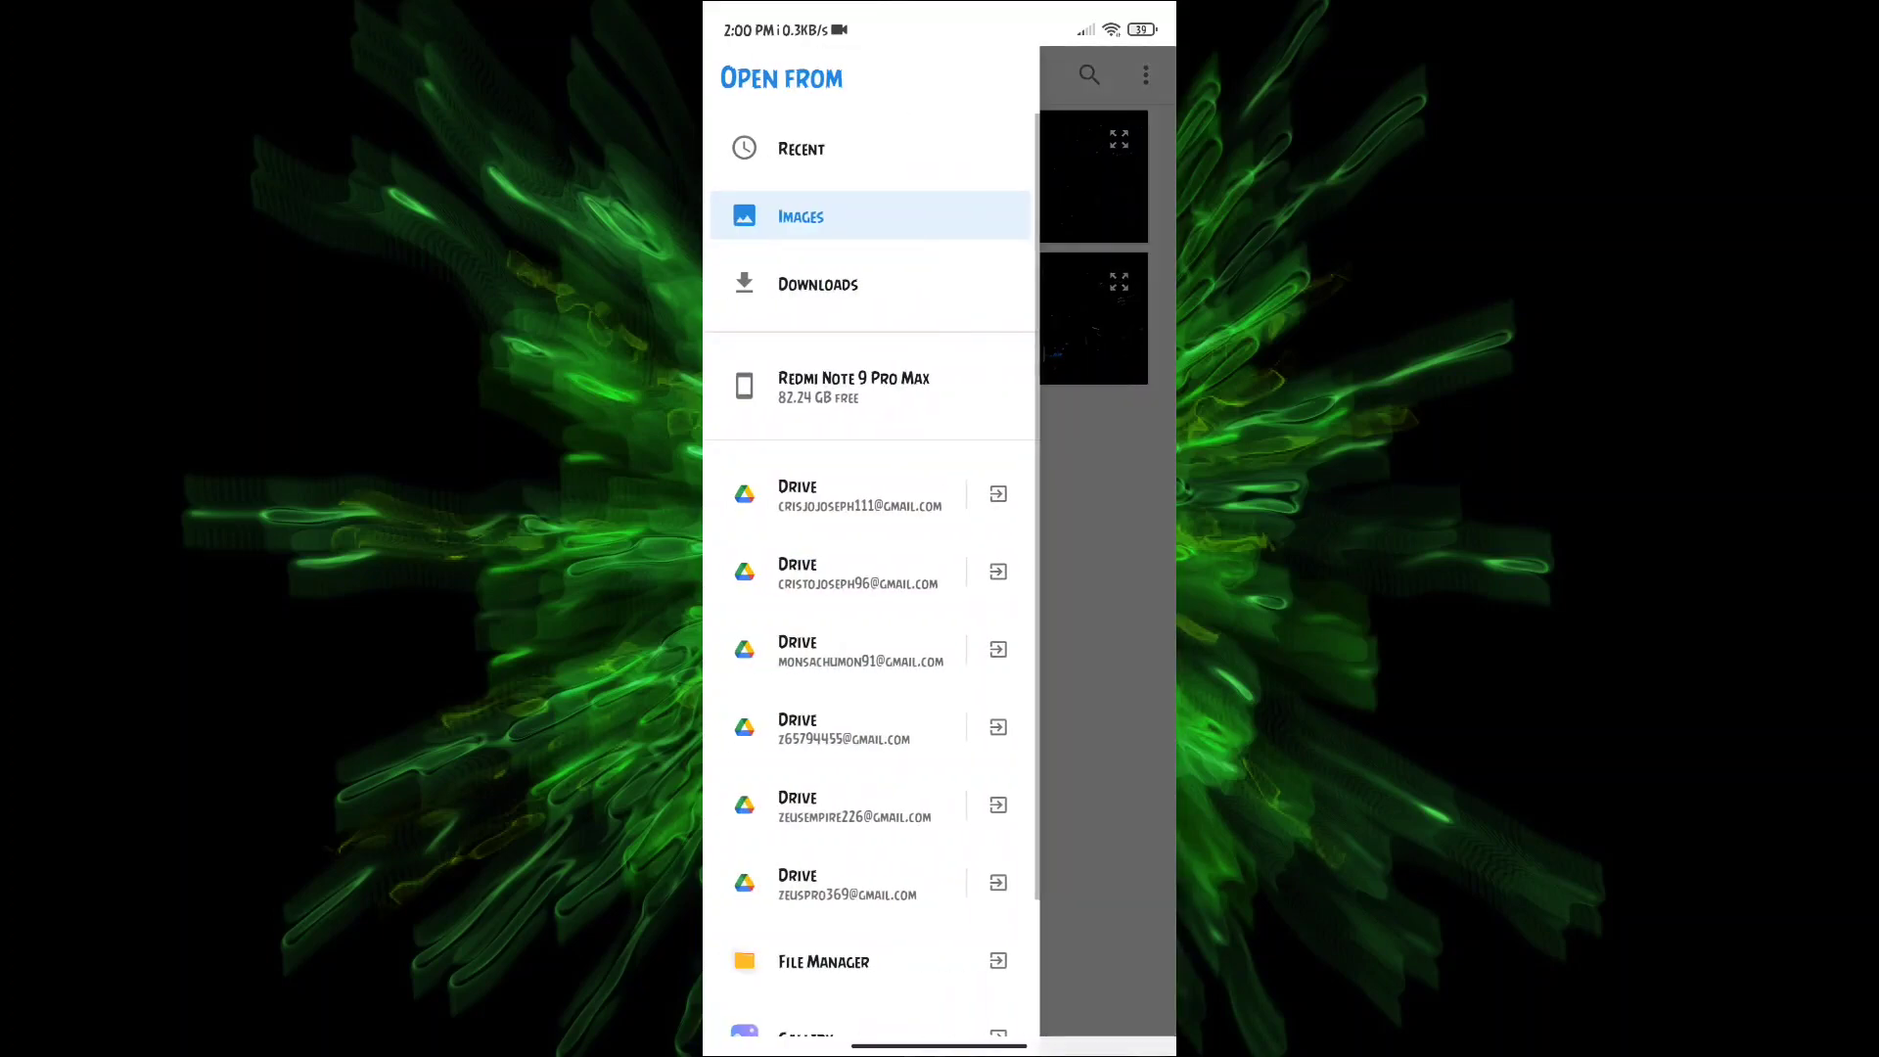
{"action": "left_click", "coordinate": [793, 213]}
{"action": "scroll", "coordinate": [972, 374], "scroll_direction": "down", "scroll_amount": 3}
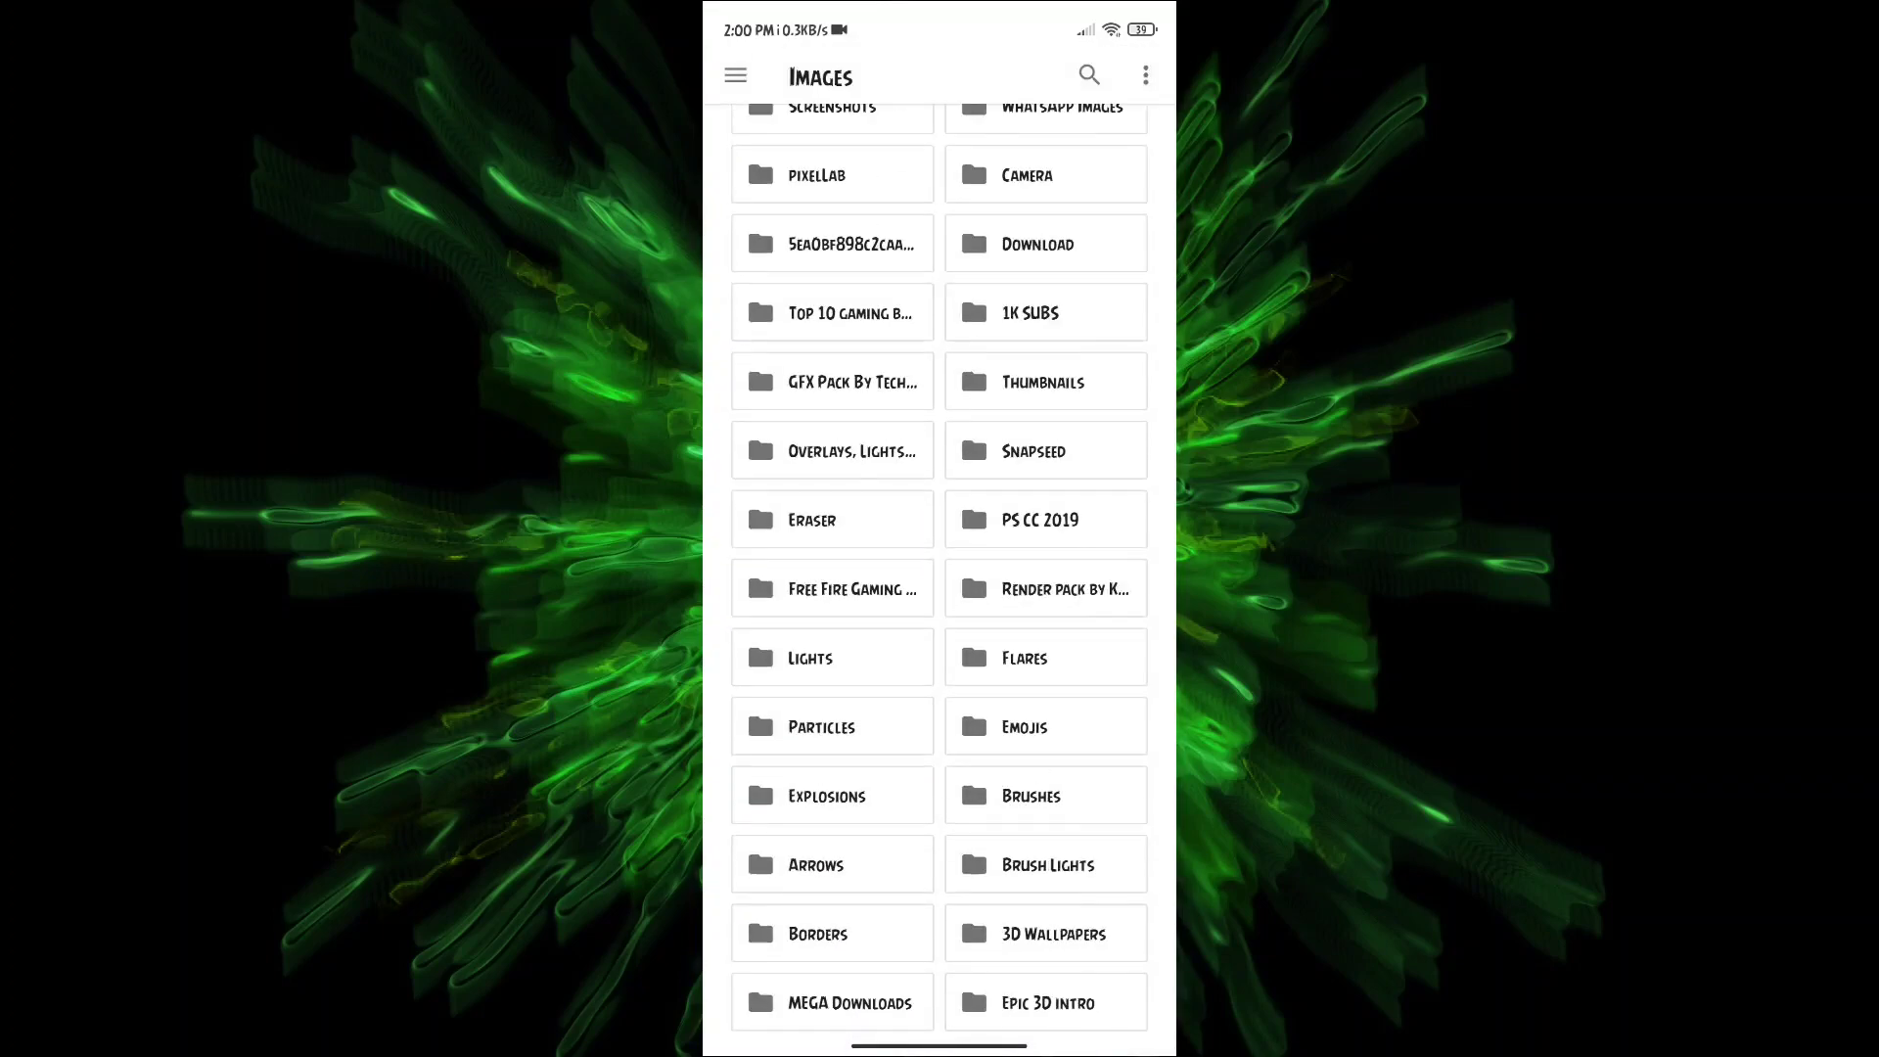
{"action": "left_click", "coordinate": [1046, 795]}
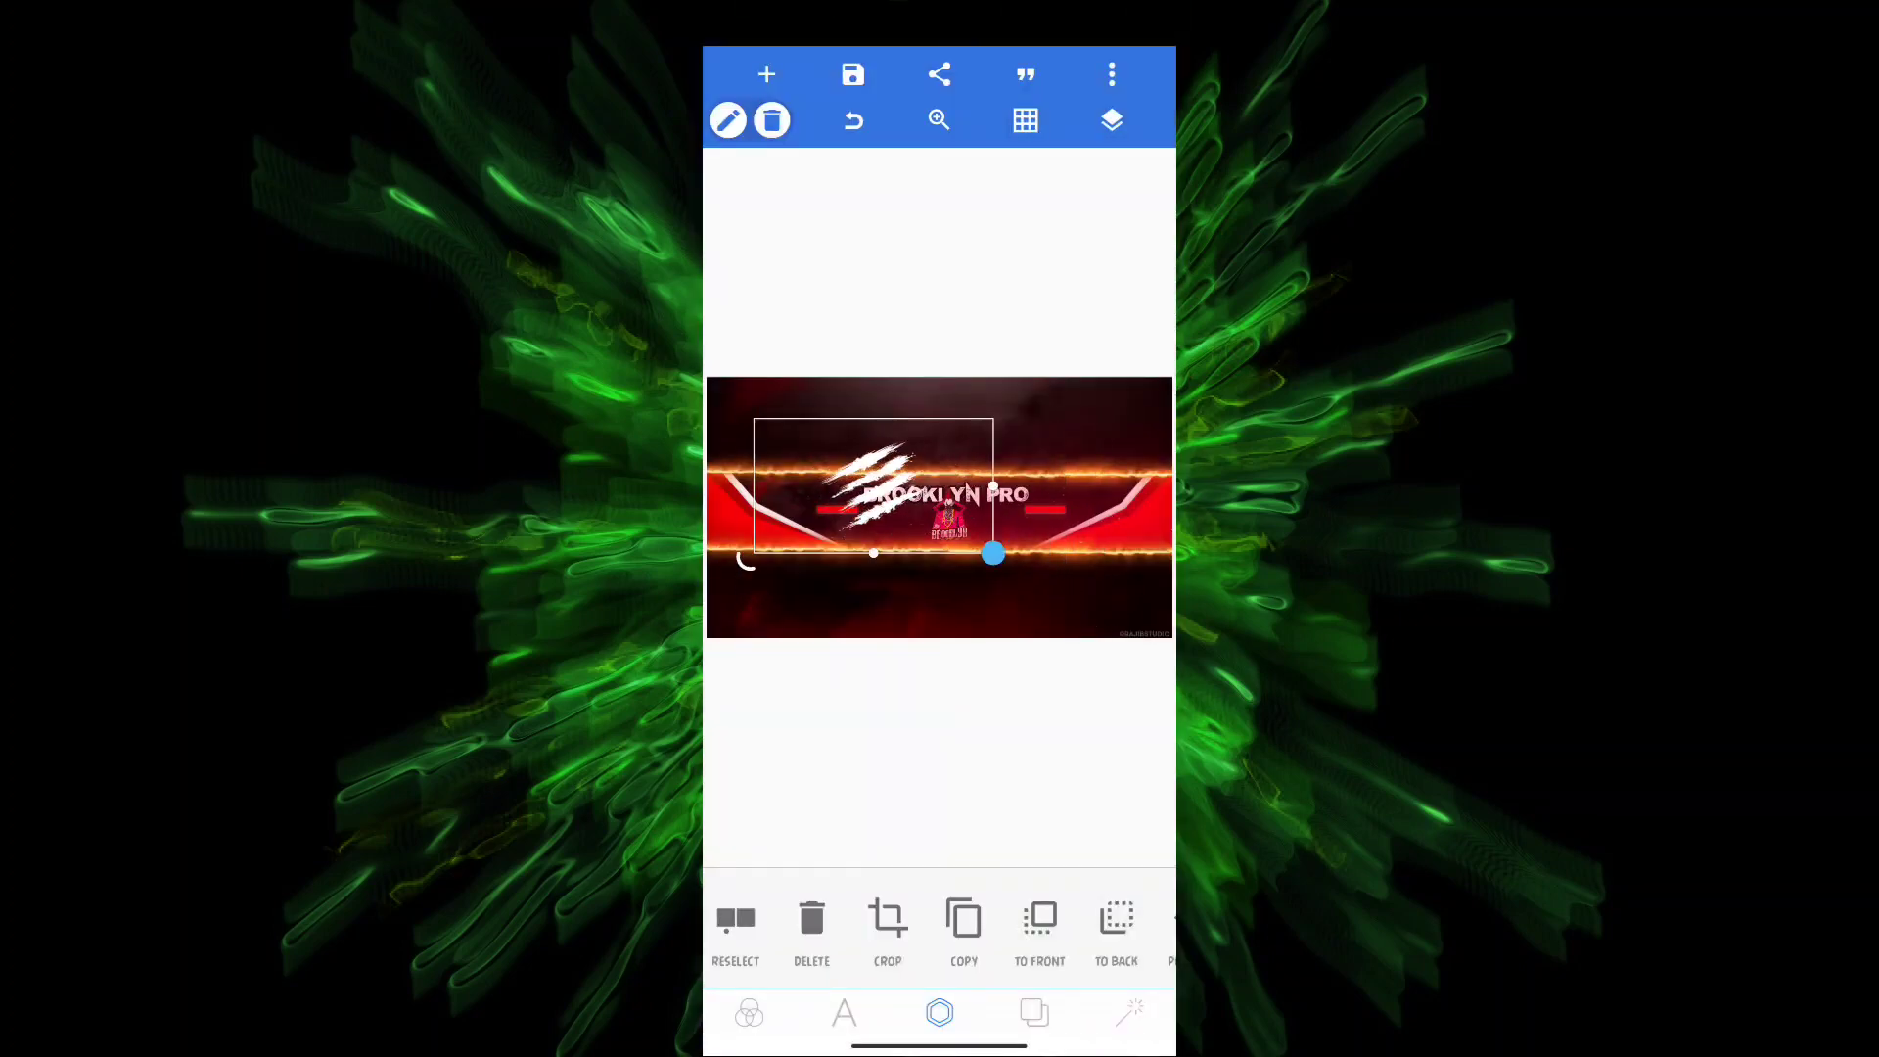
- Nudge the white claw marks slightly left behind the mascot logo, then deselect
{"action": "left_click_drag", "start_coordinate": [957, 522], "coordinate": [946, 522]}
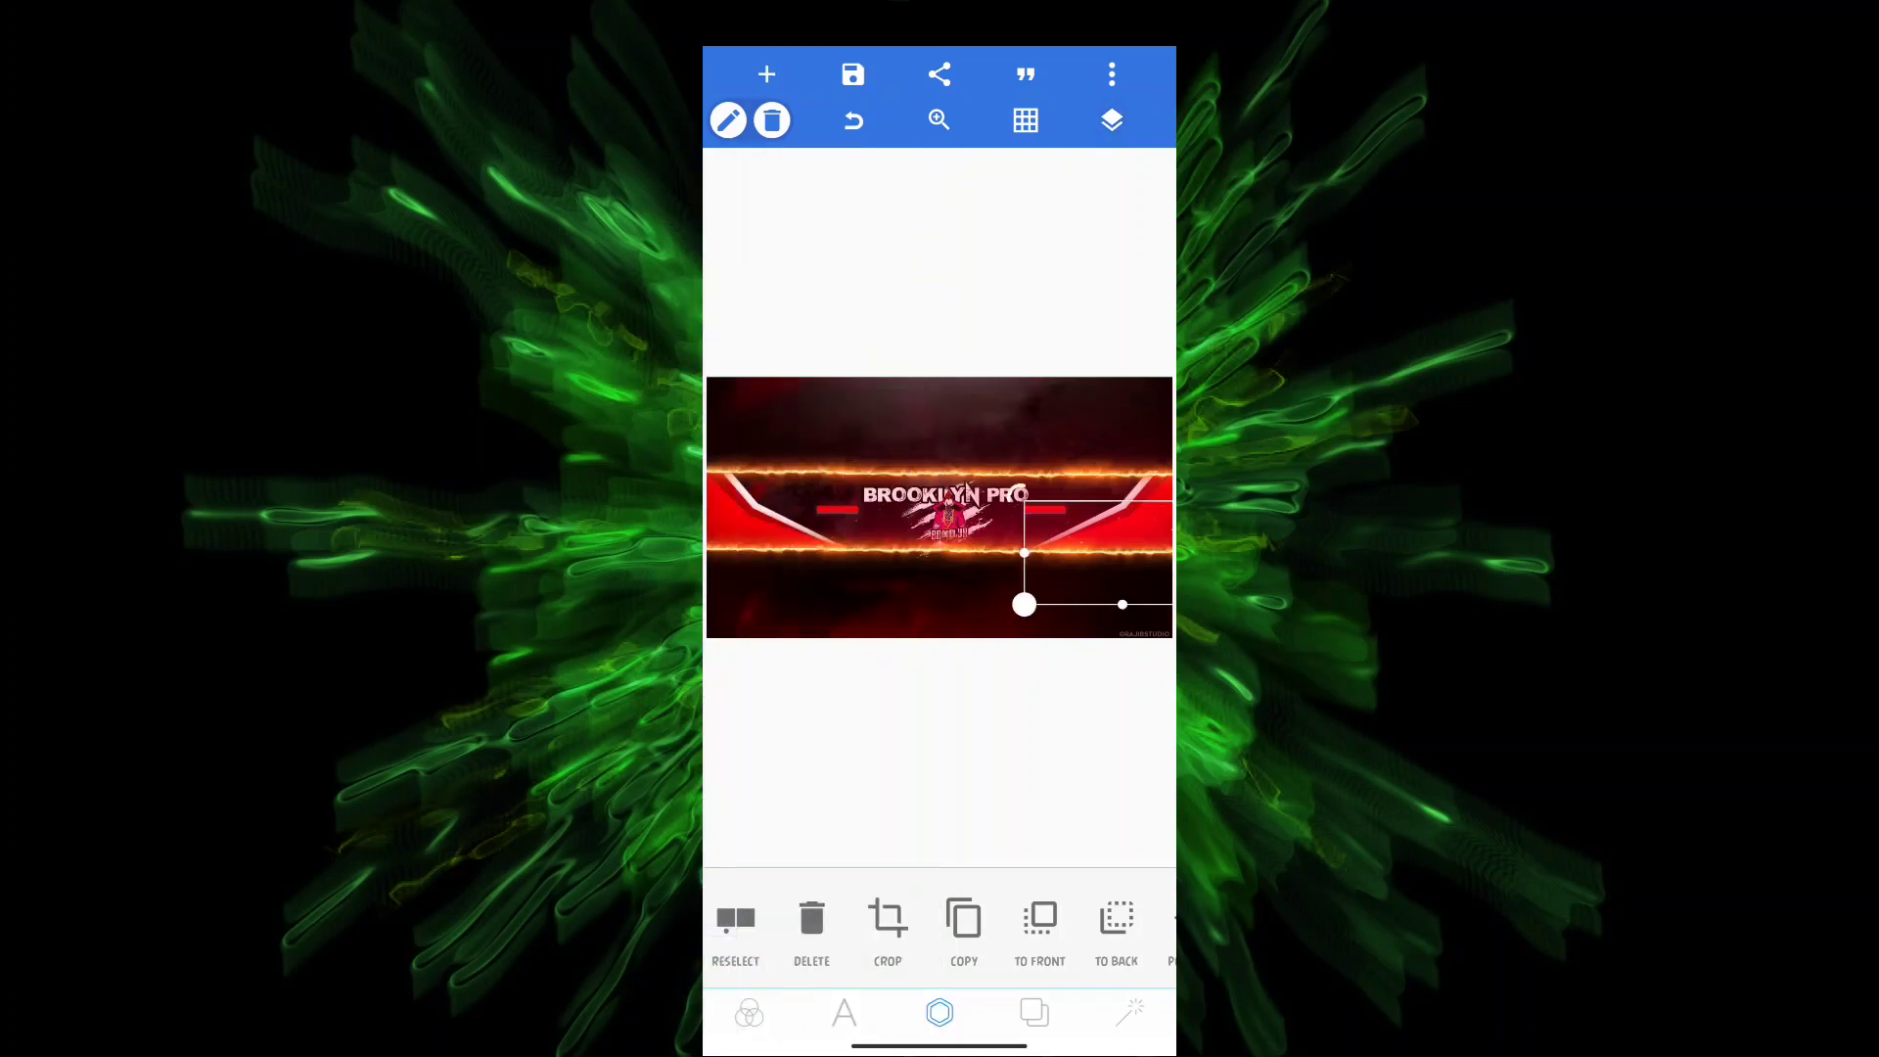
{"action": "left_click", "coordinate": [898, 543]}
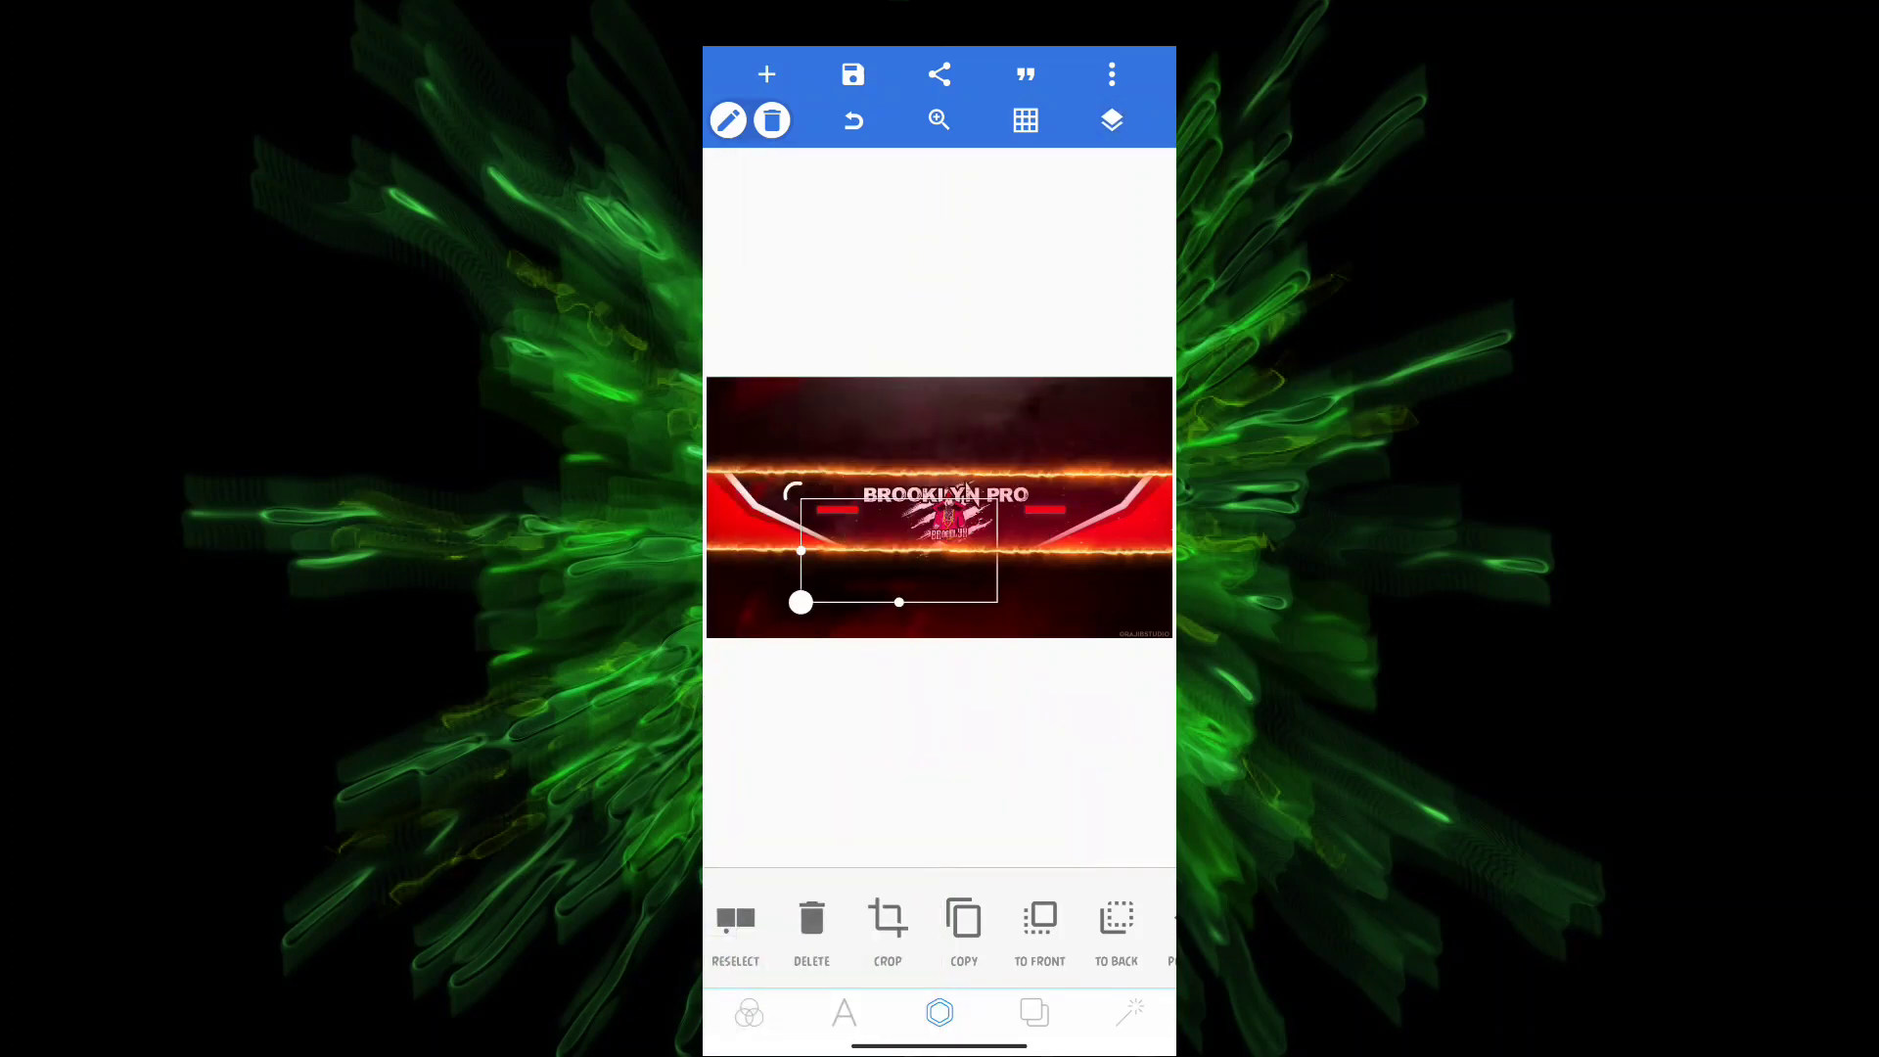
{"action": "left_click", "coordinate": [940, 734]}
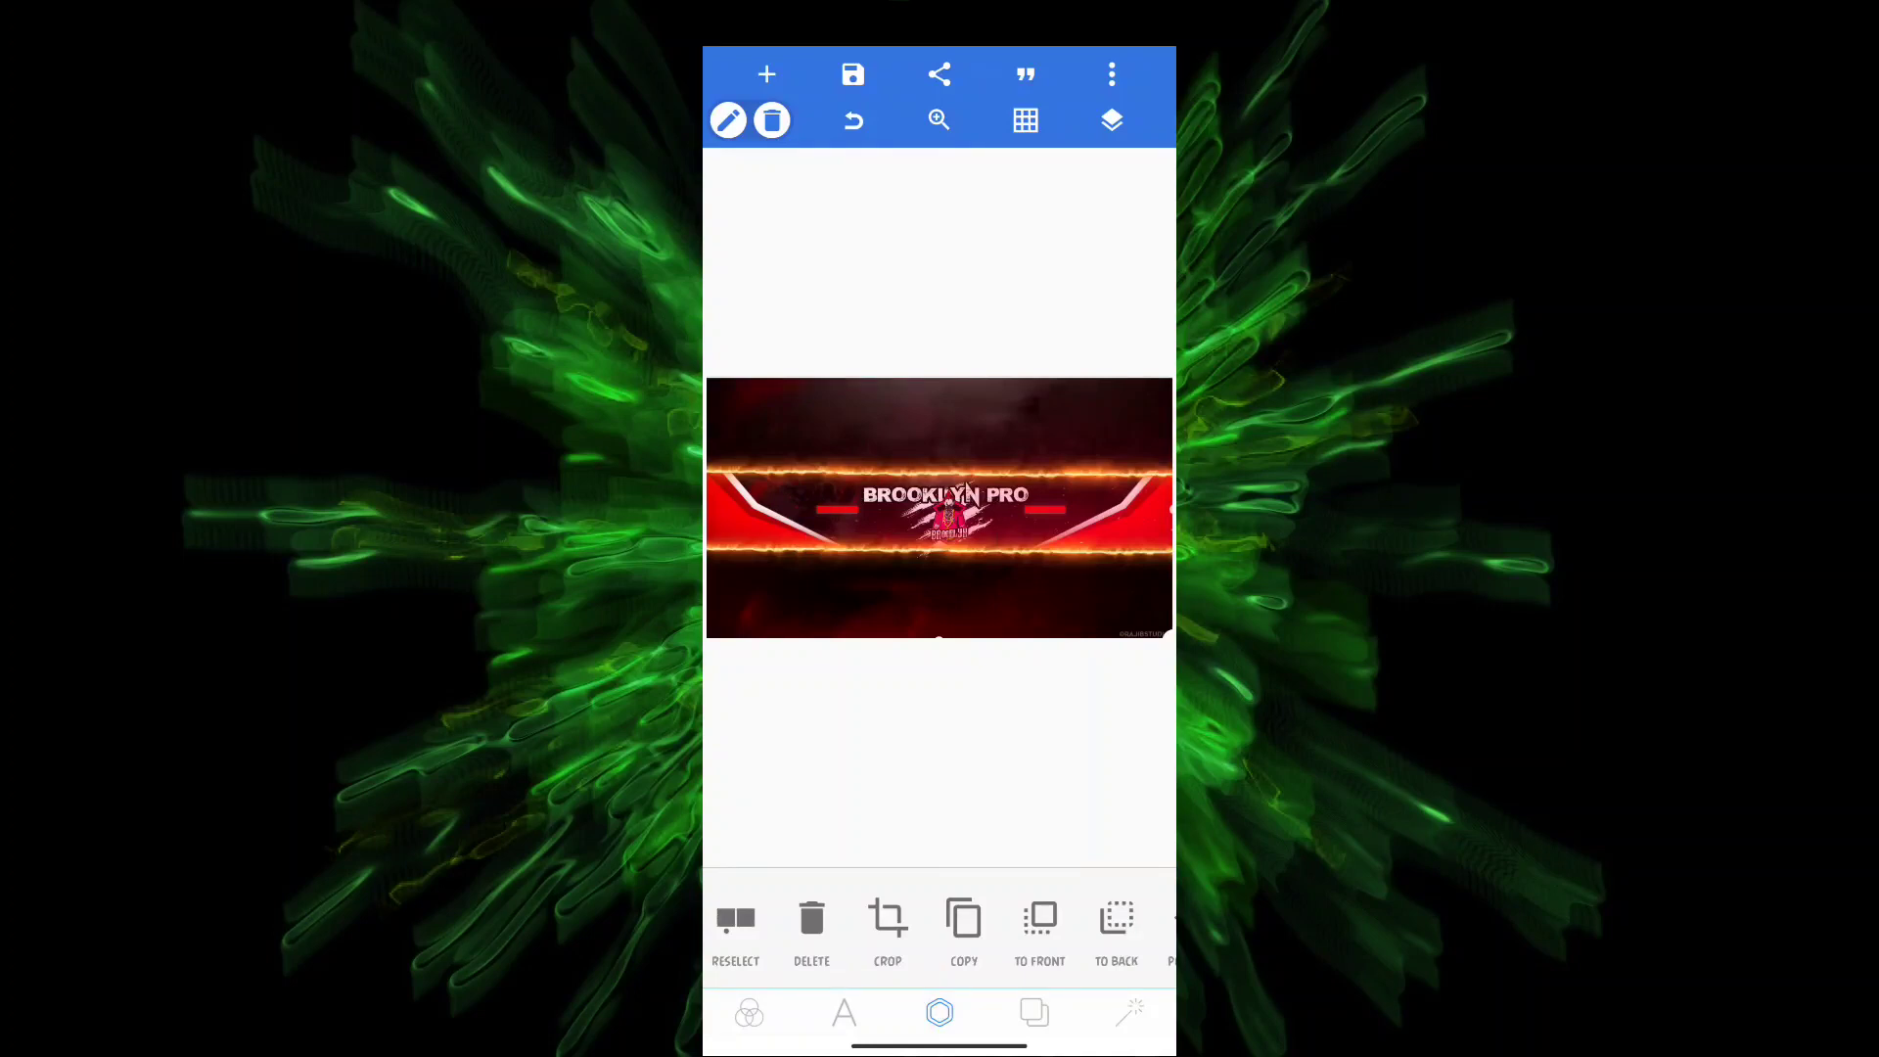
{"action": "left_click", "coordinate": [766, 75]}
- Add the arrow-line brush, rotate it and shift it toward the logo, undoing the last move
{"action": "left_click", "coordinate": [815, 228]}
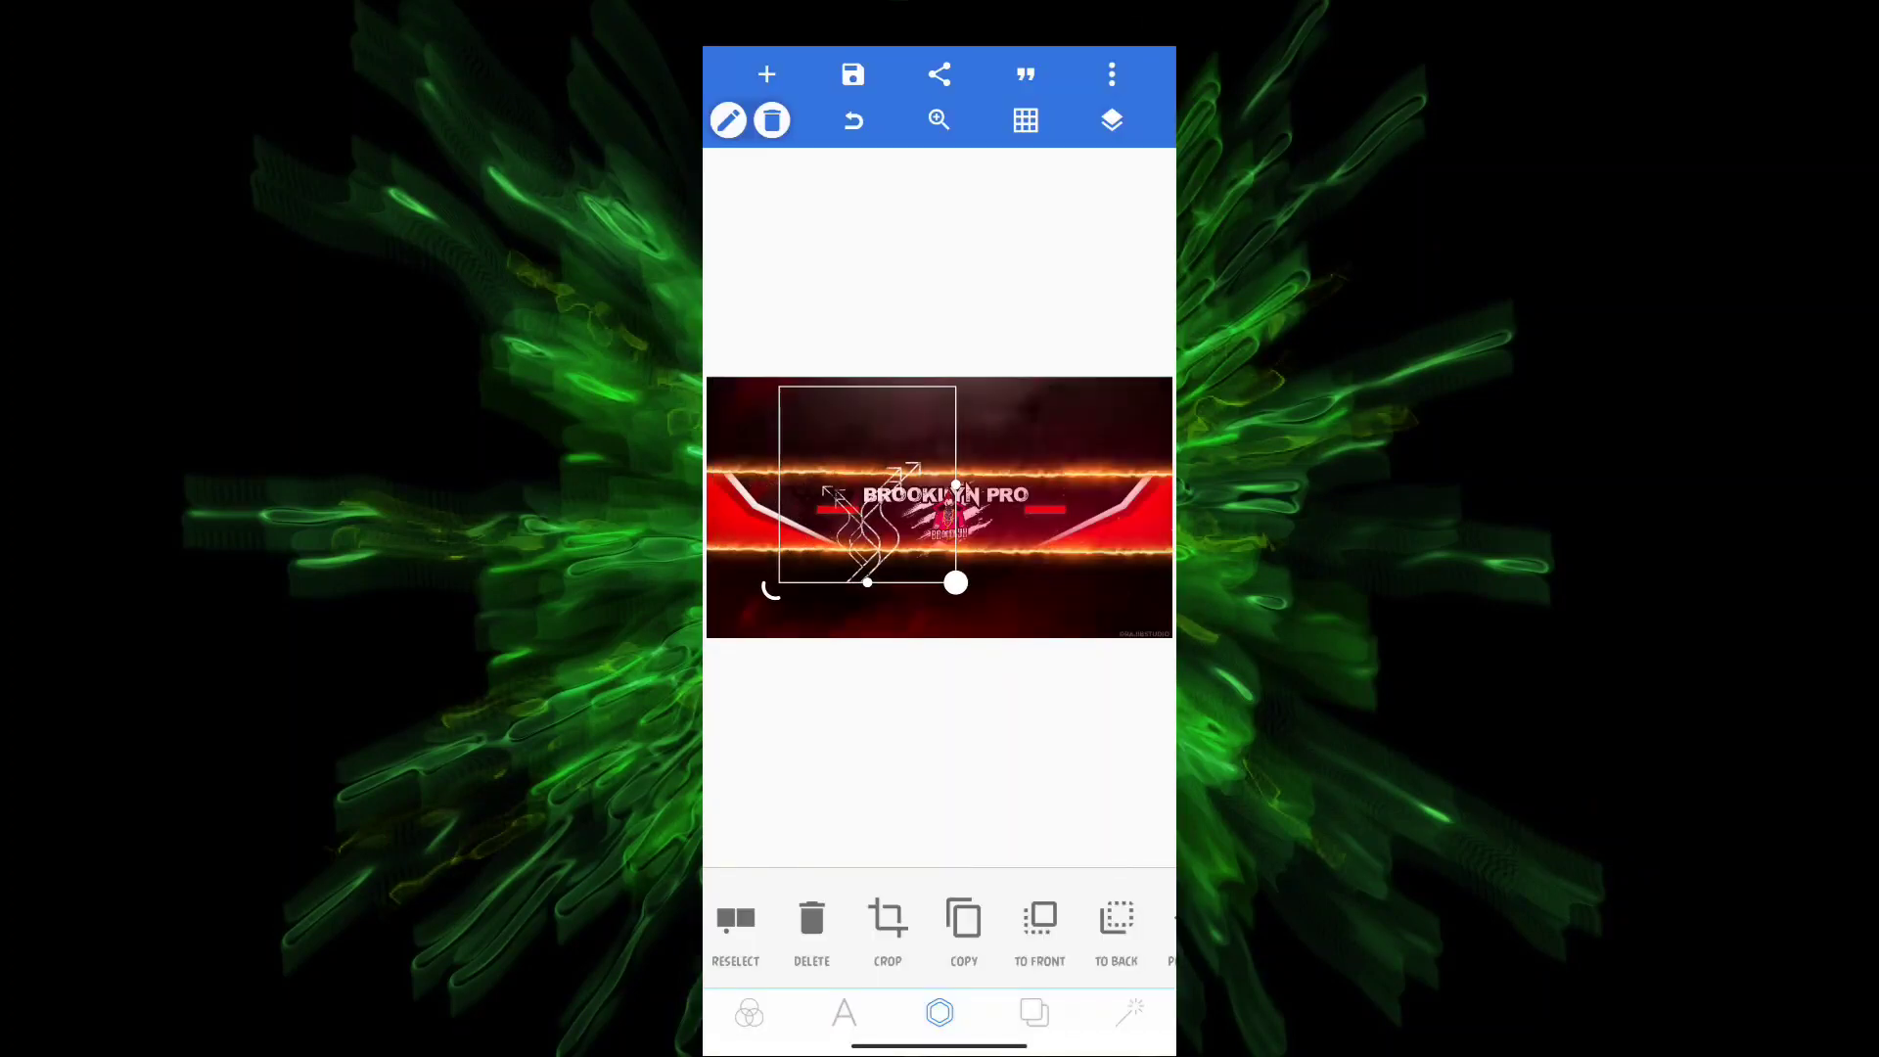
{"action": "mouse_move", "coordinate": [955, 584]}
{"action": "left_mouse_down"}
{"action": "mouse_move", "coordinate": [997, 613]}
{"action": "mouse_move", "coordinate": [1032, 581]}
{"action": "mouse_move", "coordinate": [1020, 557]}
{"action": "left_mouse_up"}
{"action": "left_click_drag", "start_coordinate": [969, 485], "coordinate": [904, 475]}
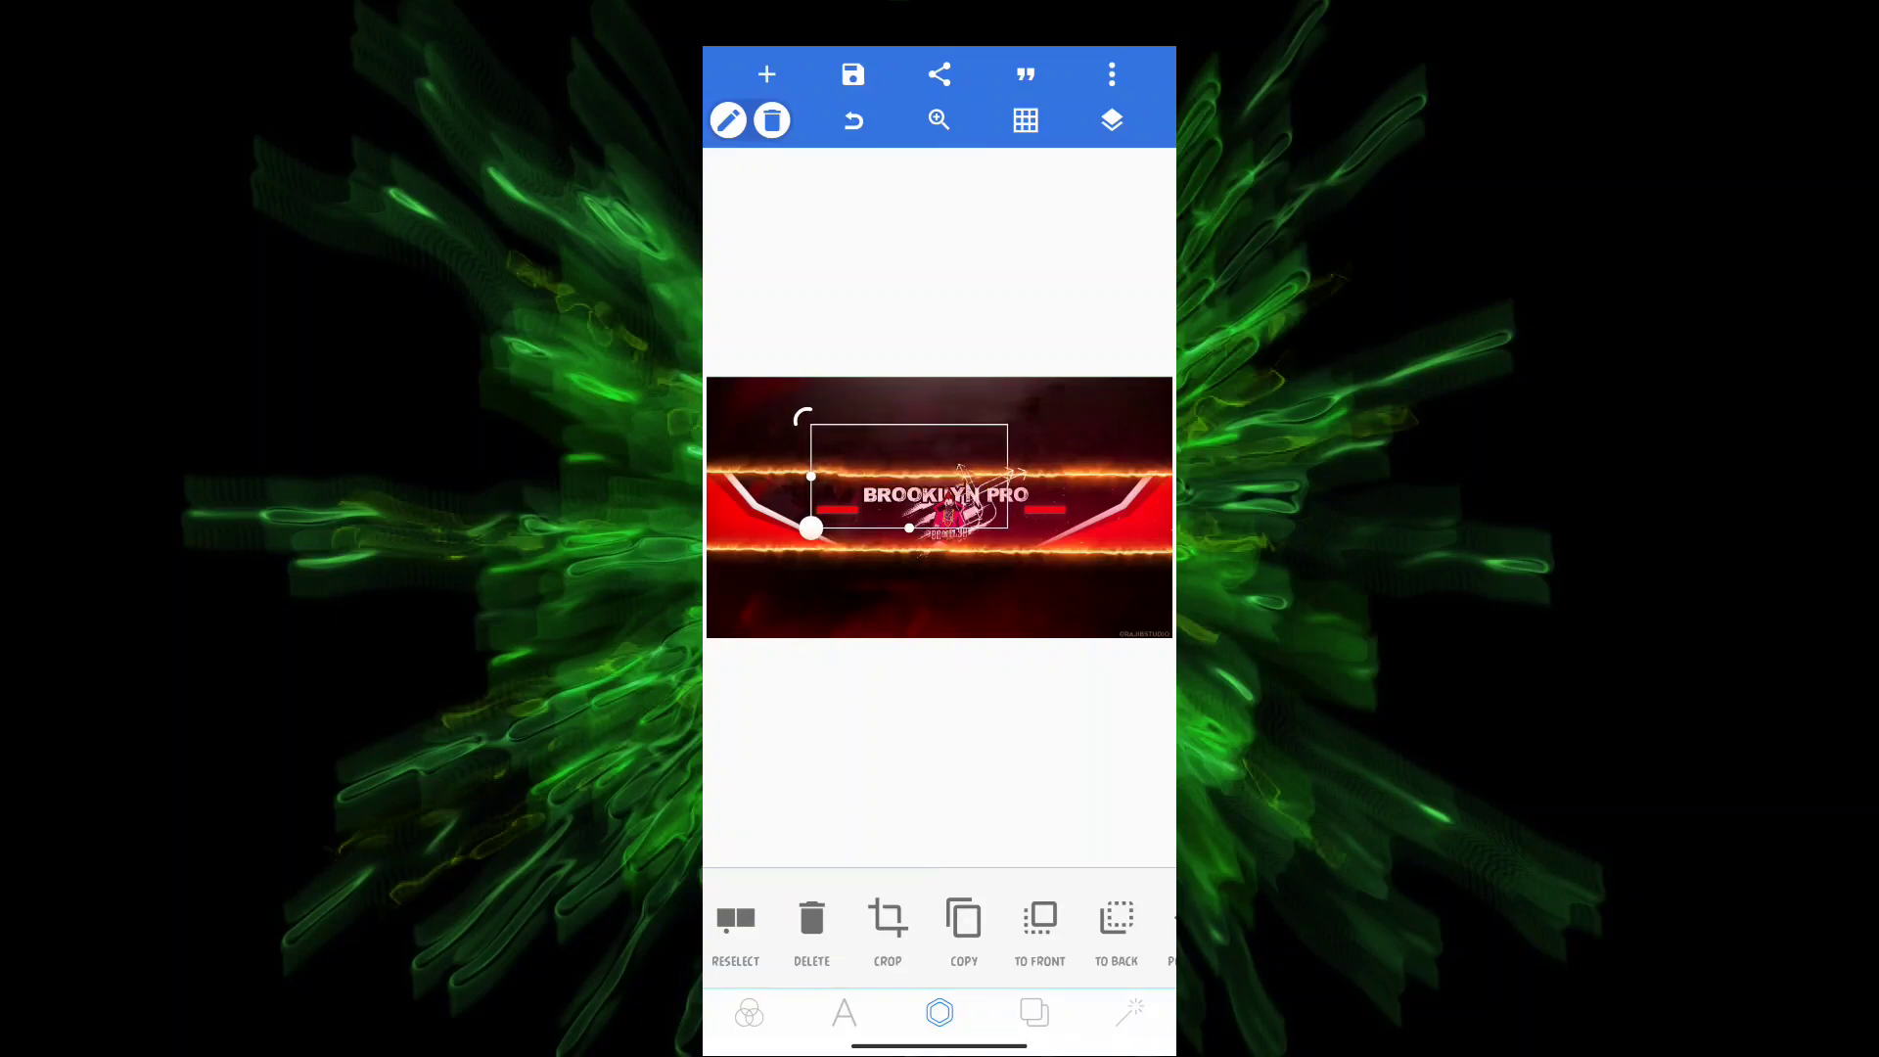
{"action": "left_click_drag", "start_coordinate": [904, 479], "coordinate": [984, 486]}
{"action": "left_click", "coordinate": [853, 120]}
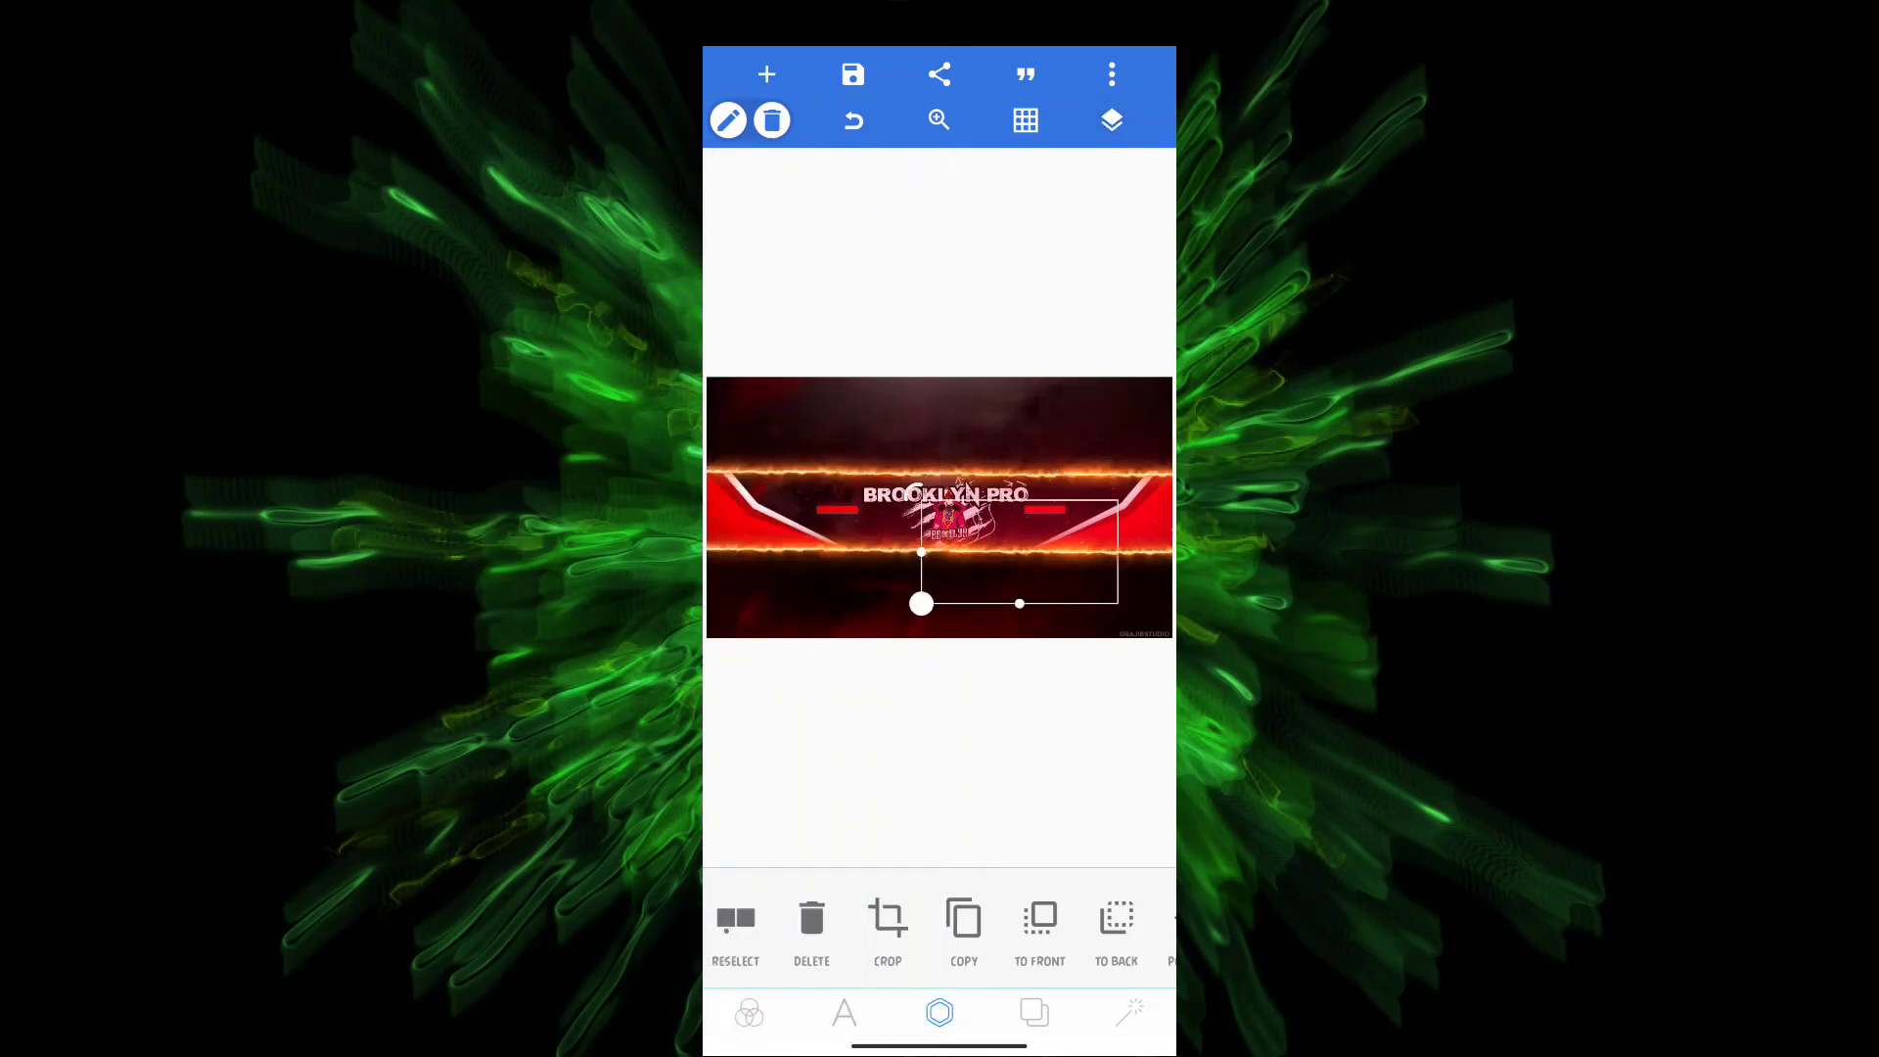
- Place the red Brush Lights overlay and stretch it across the whole banner
{"action": "left_click", "coordinate": [940, 735]}
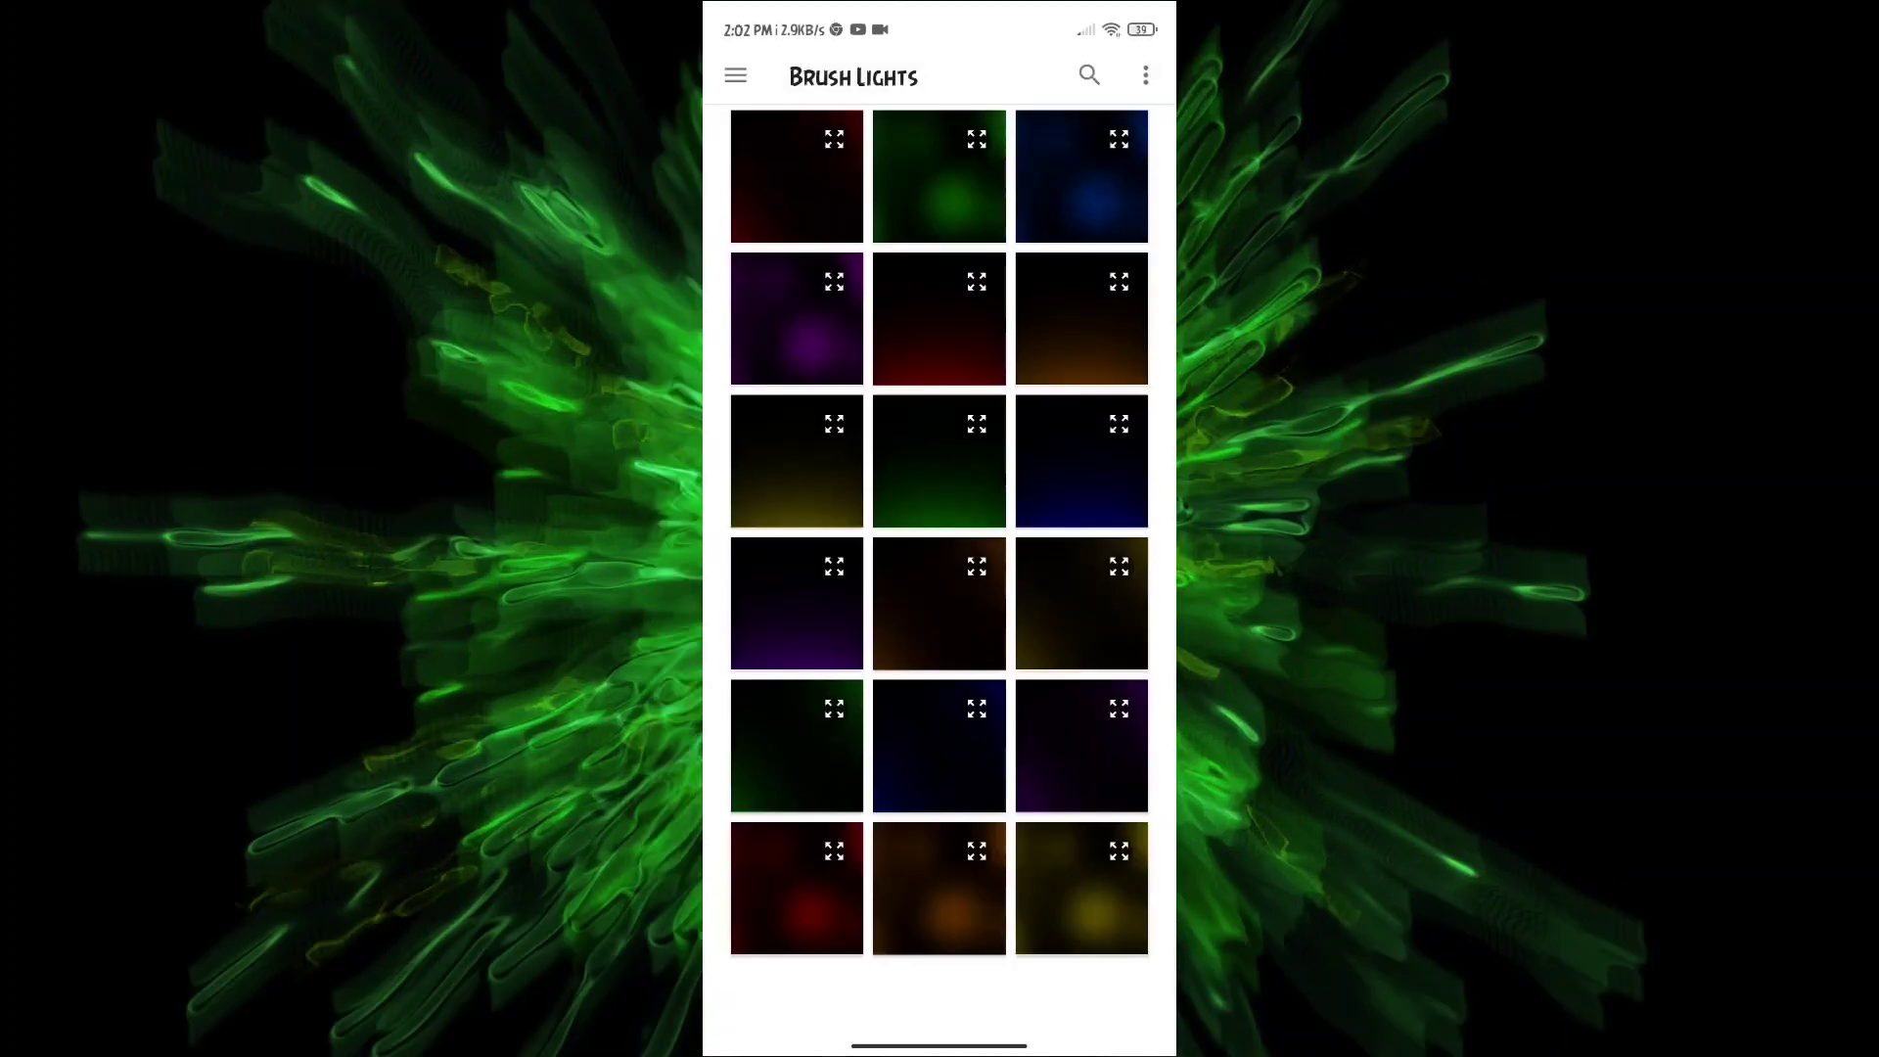
{"action": "left_click", "coordinate": [1102, 995]}
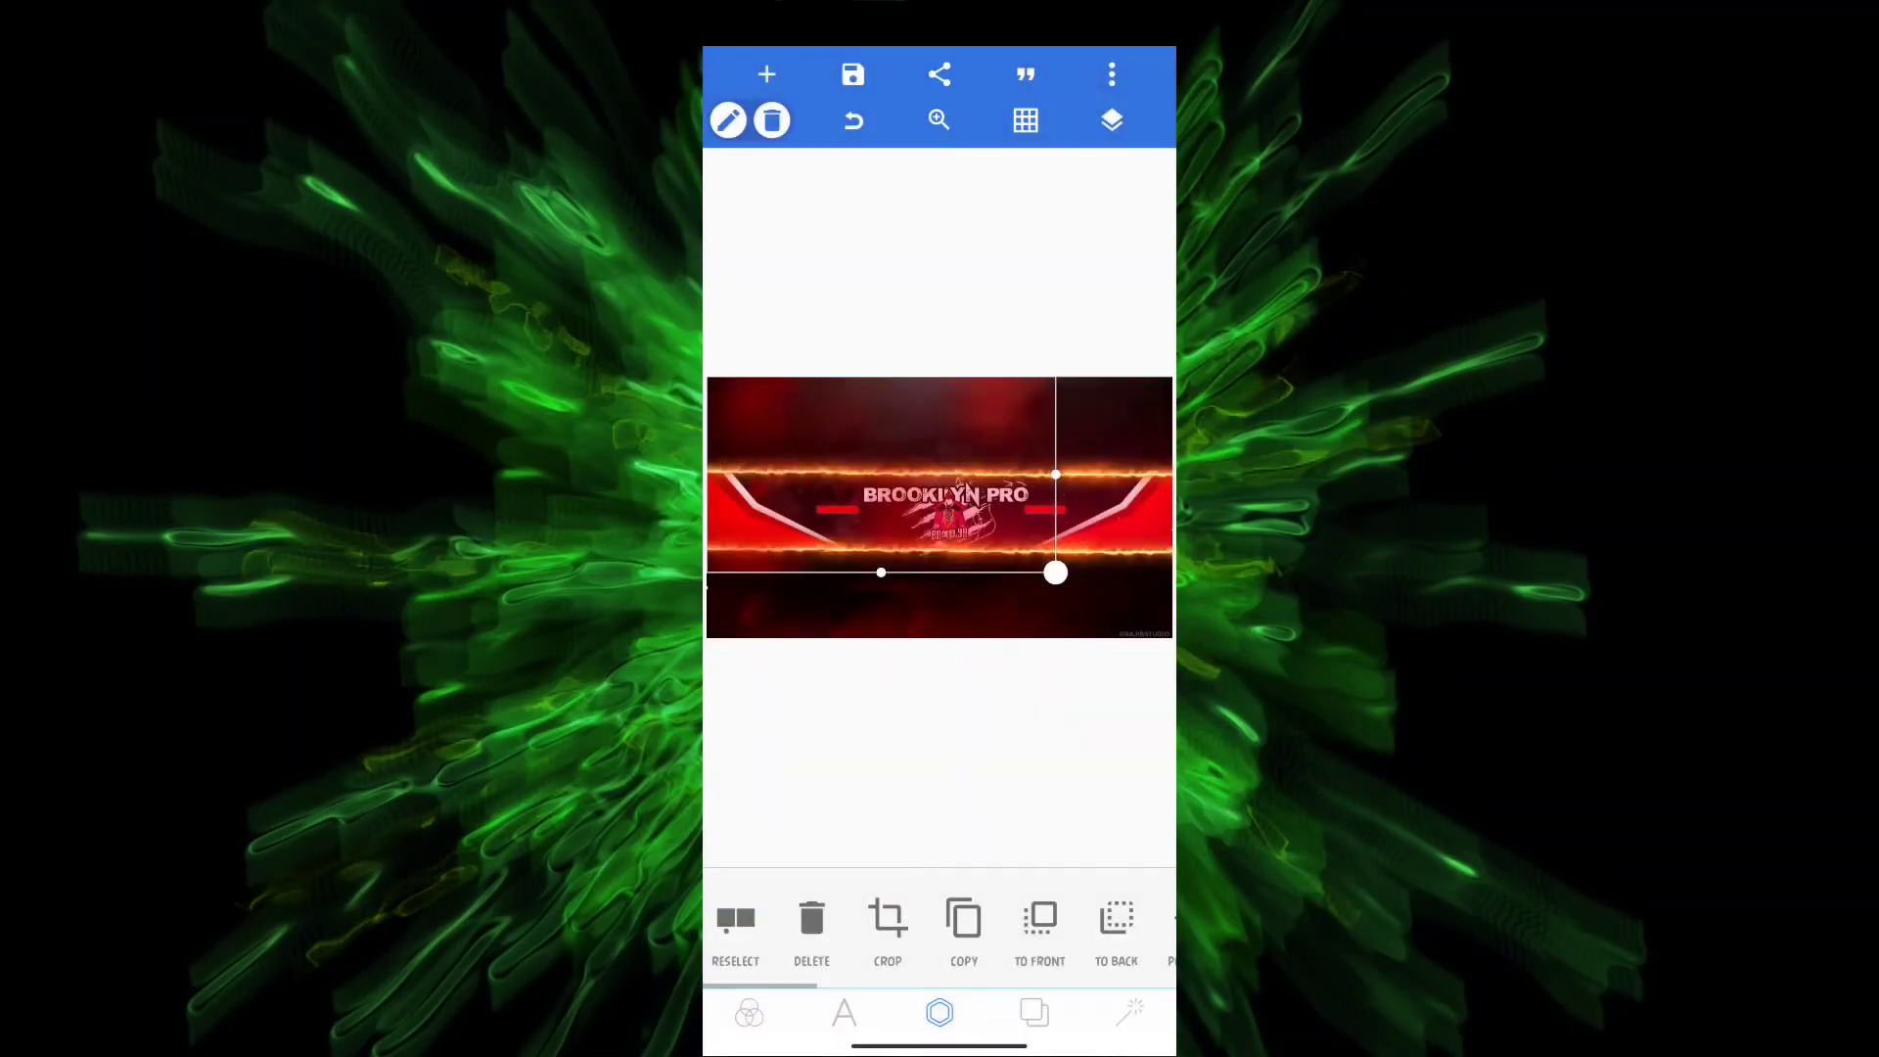
{"action": "left_click_drag", "start_coordinate": [901, 492], "coordinate": [875, 472]}
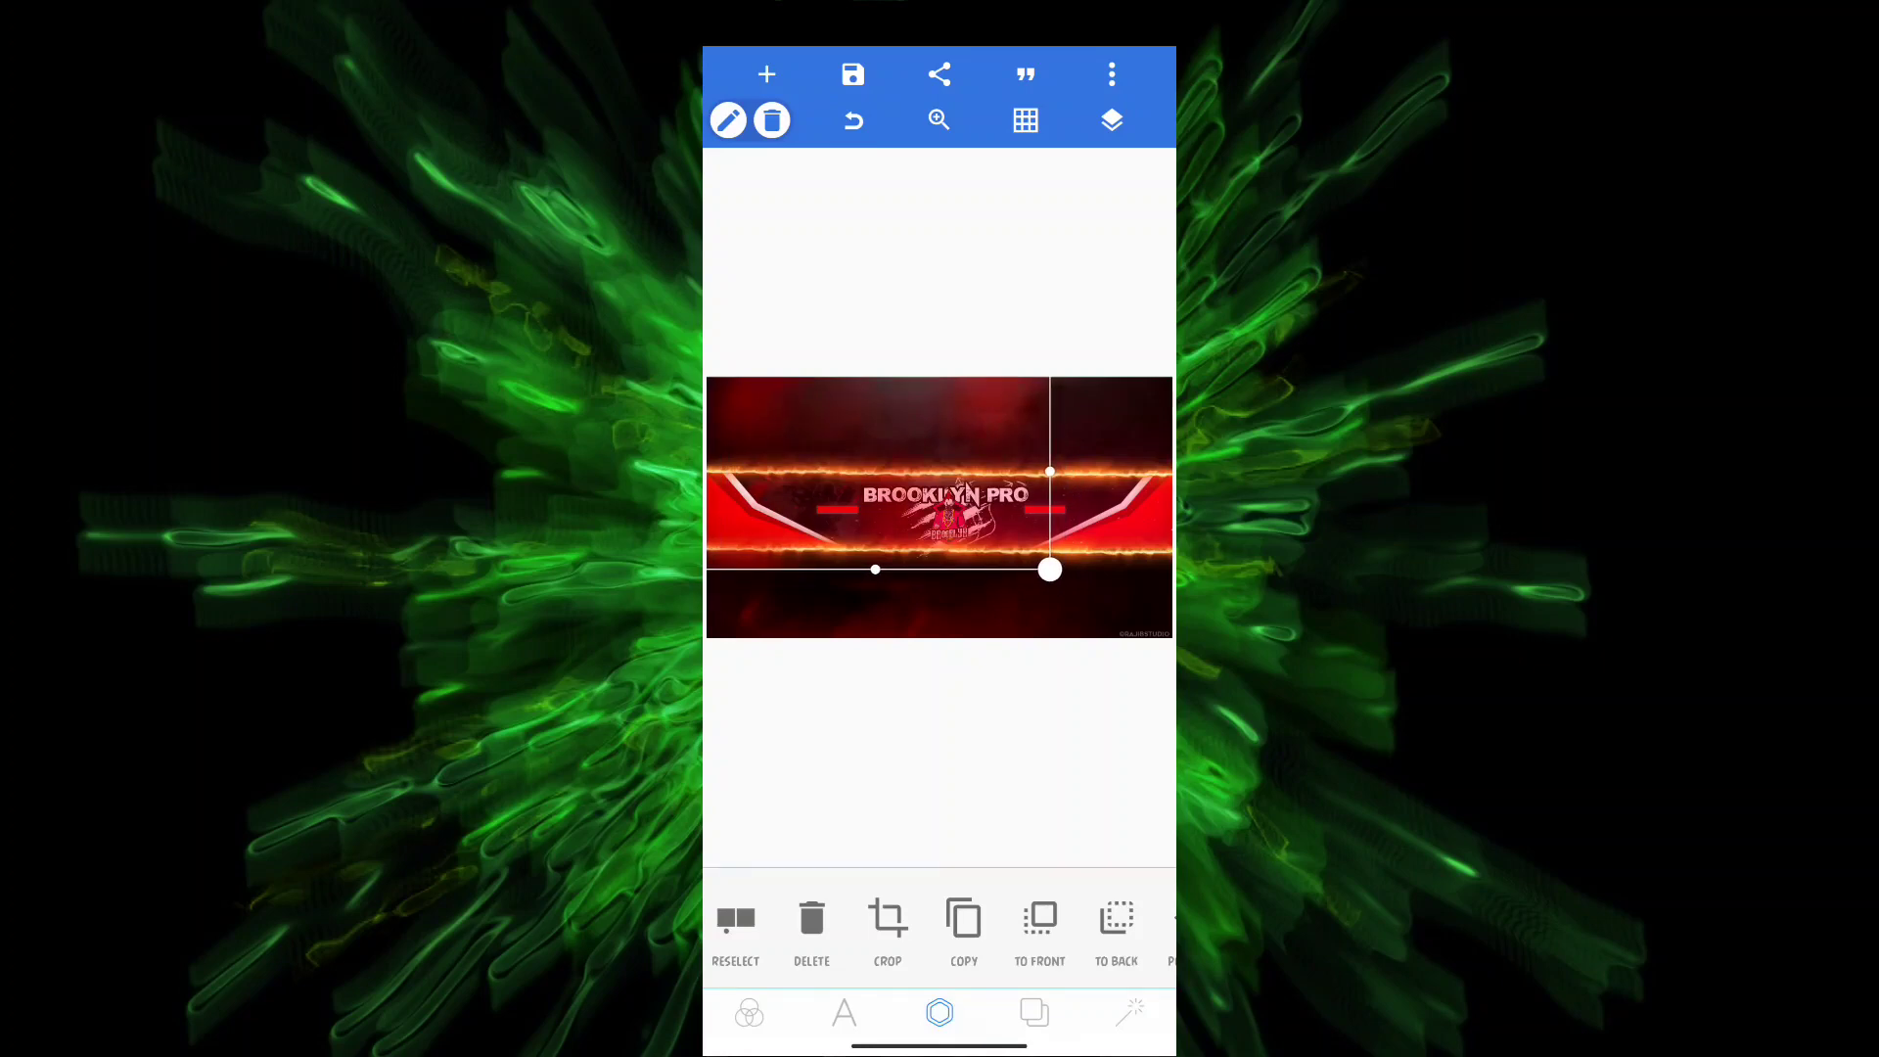
{"action": "left_click_drag", "start_coordinate": [1049, 569], "coordinate": [1170, 636]}
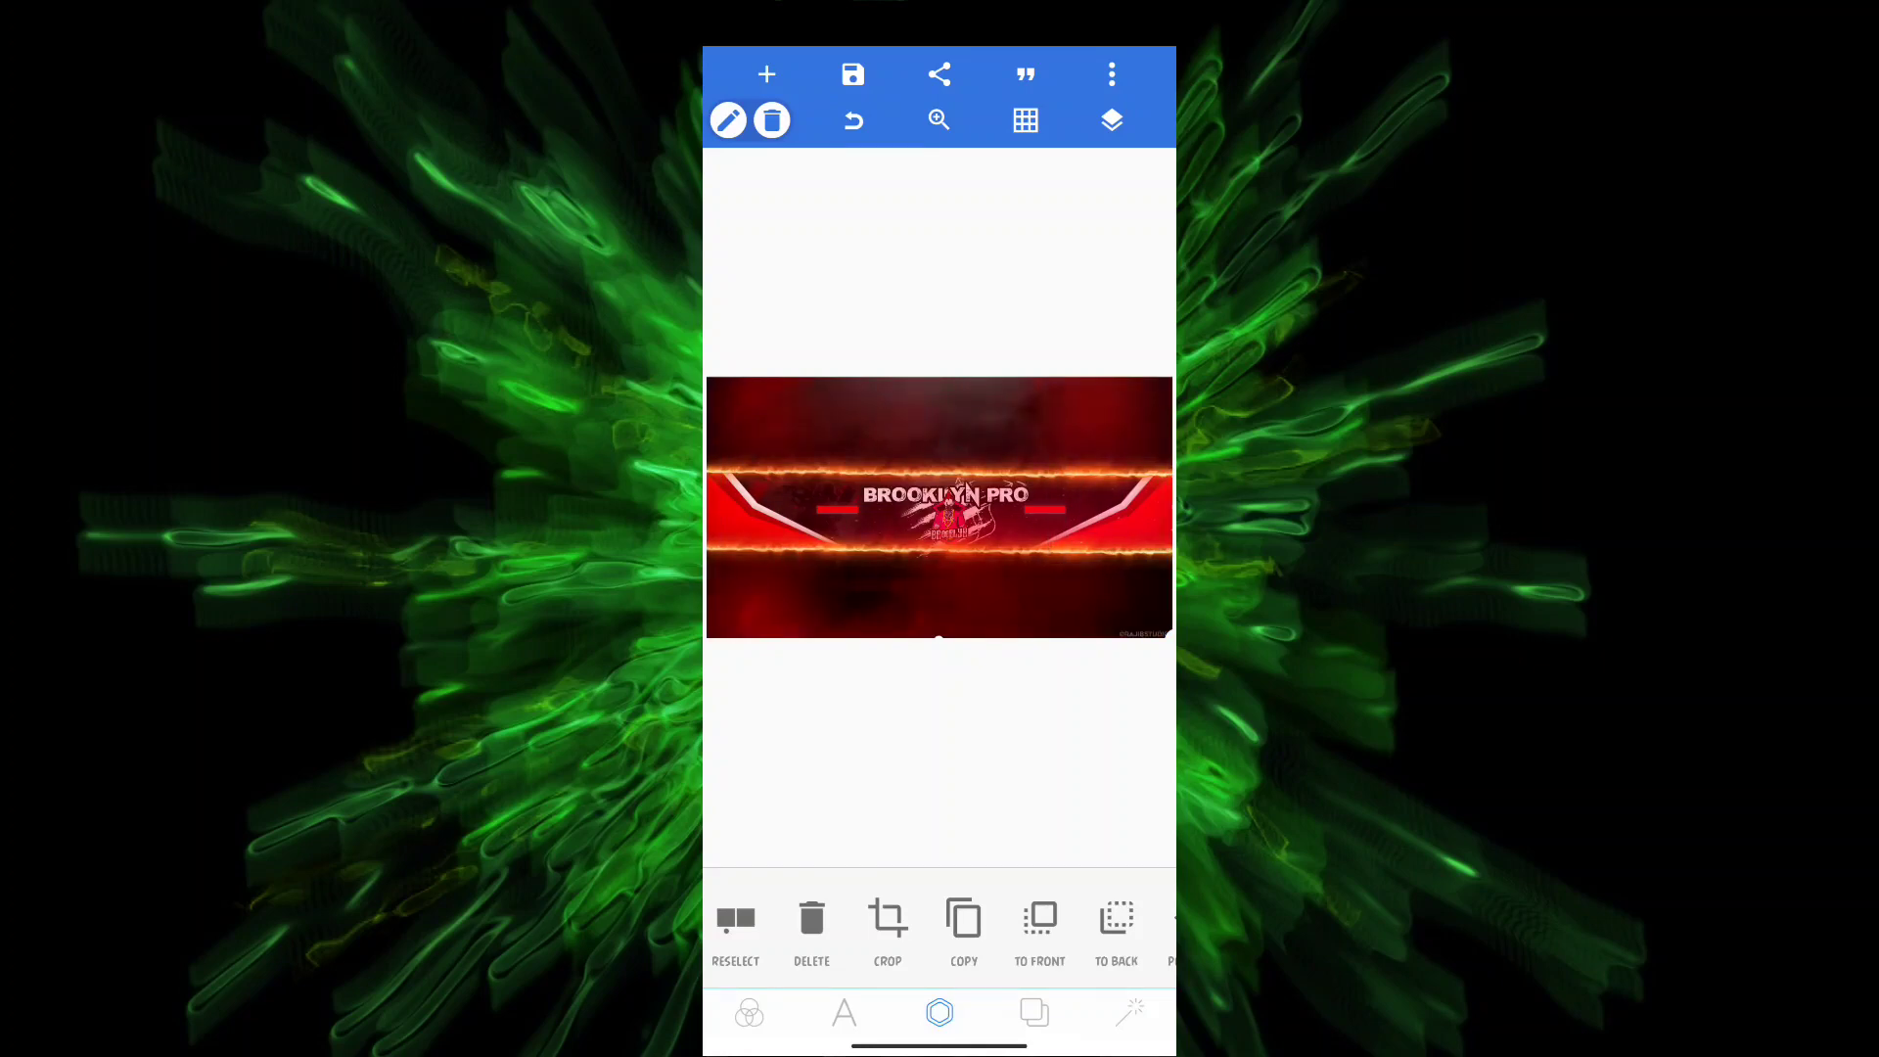
{"action": "left_click_drag", "start_coordinate": [1169, 636], "coordinate": [1085, 546]}
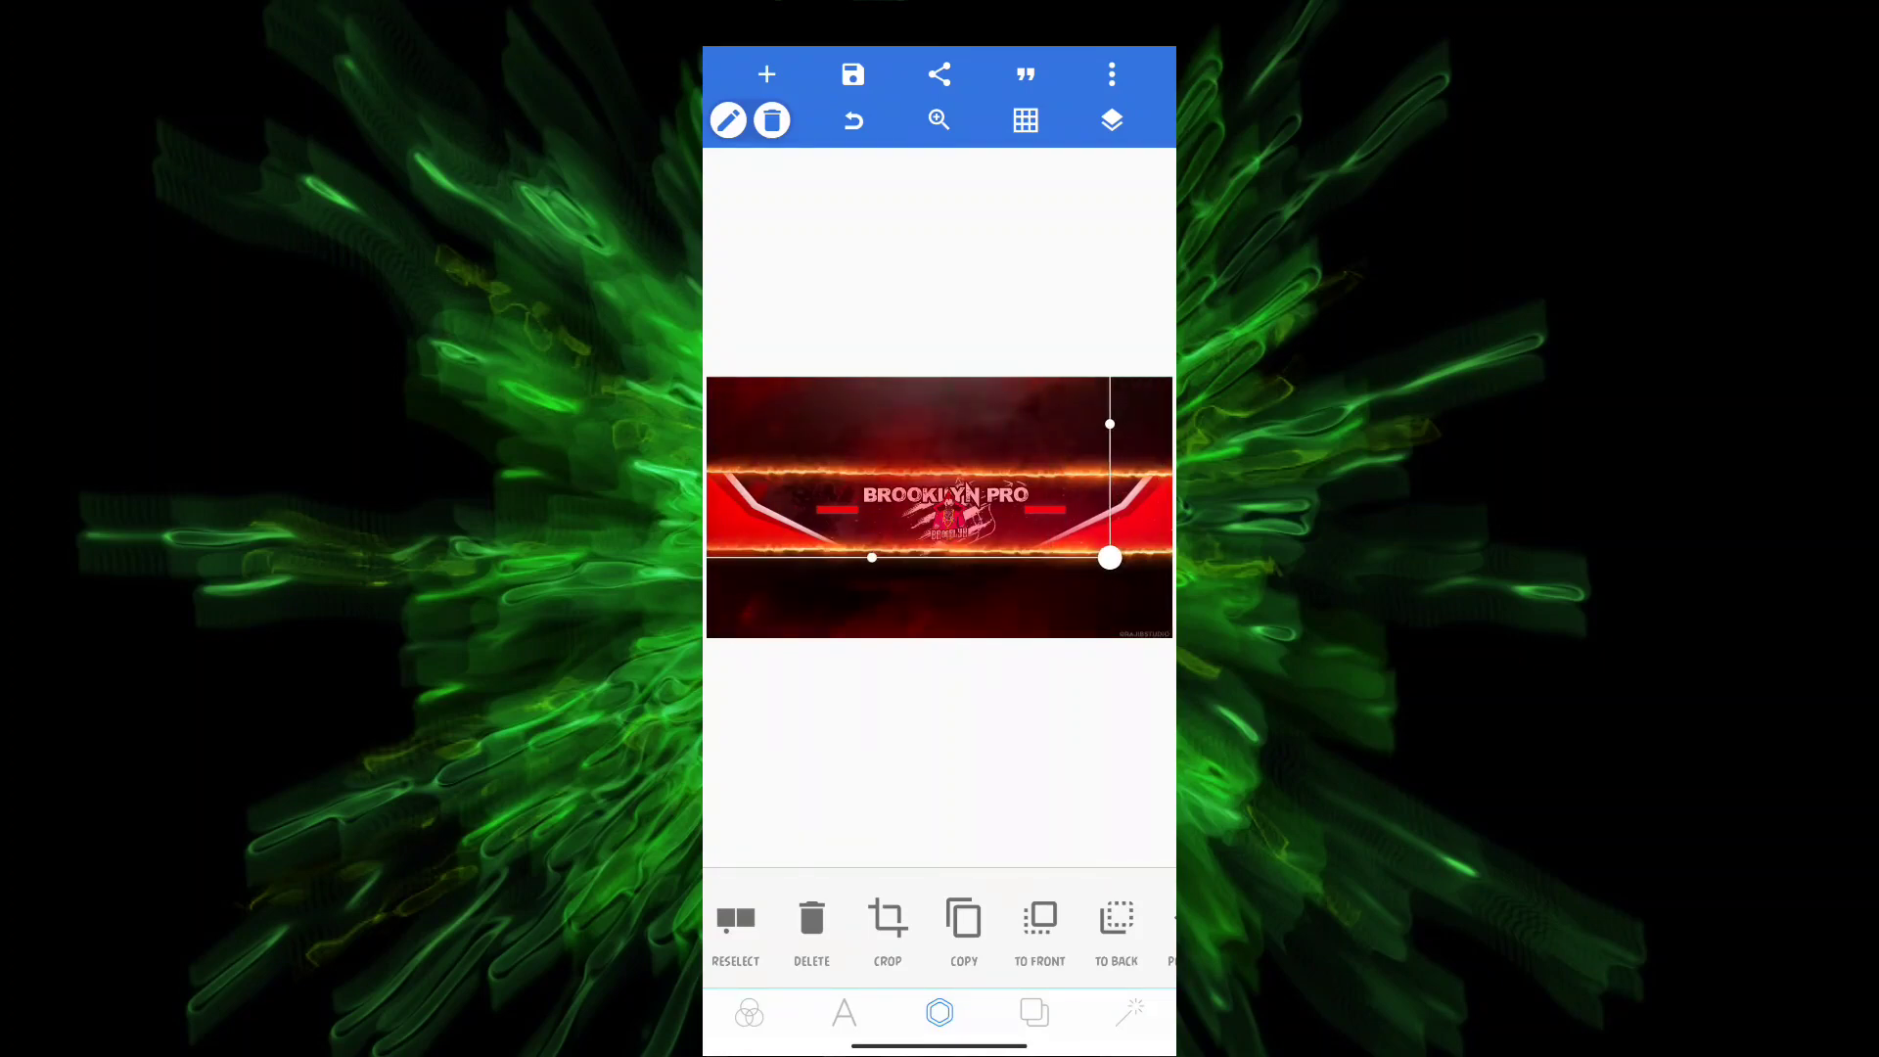
{"action": "left_click", "coordinate": [941, 734]}
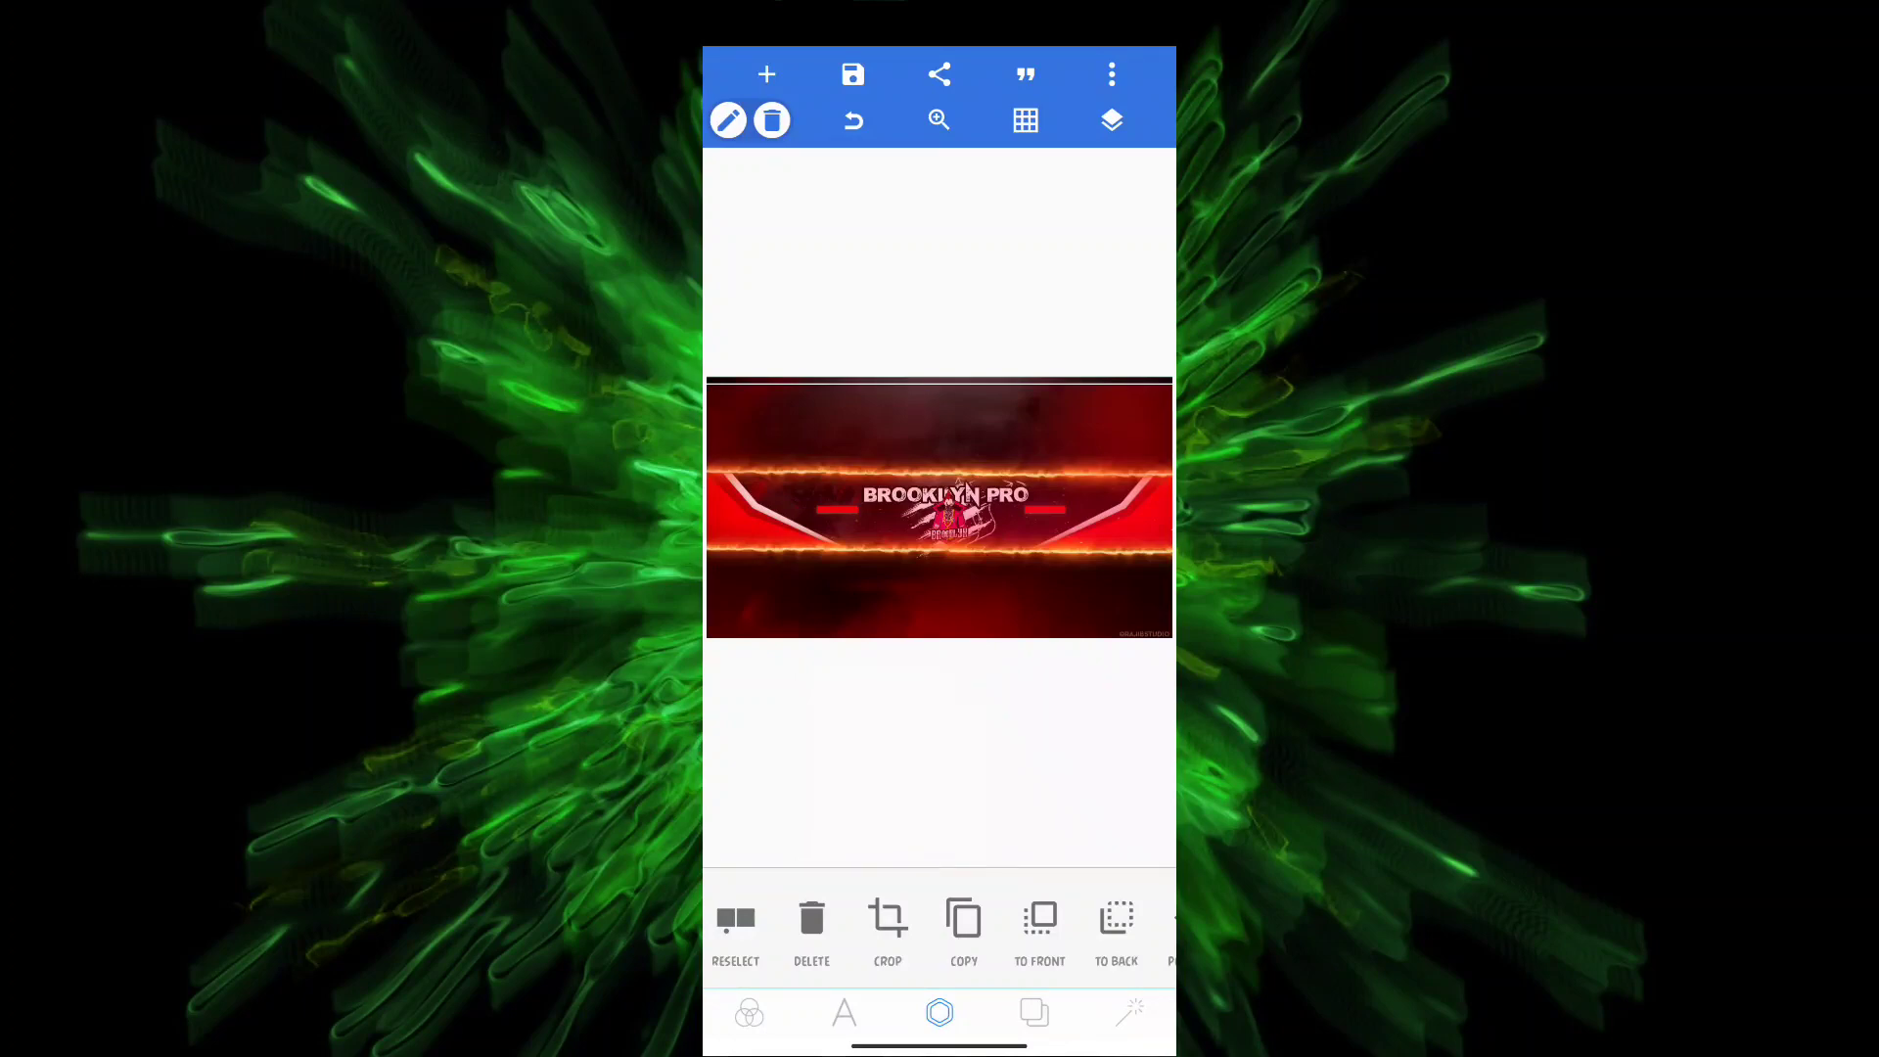
{"action": "left_click", "coordinate": [853, 73]}
{"action": "left_click", "coordinate": [1027, 441]}
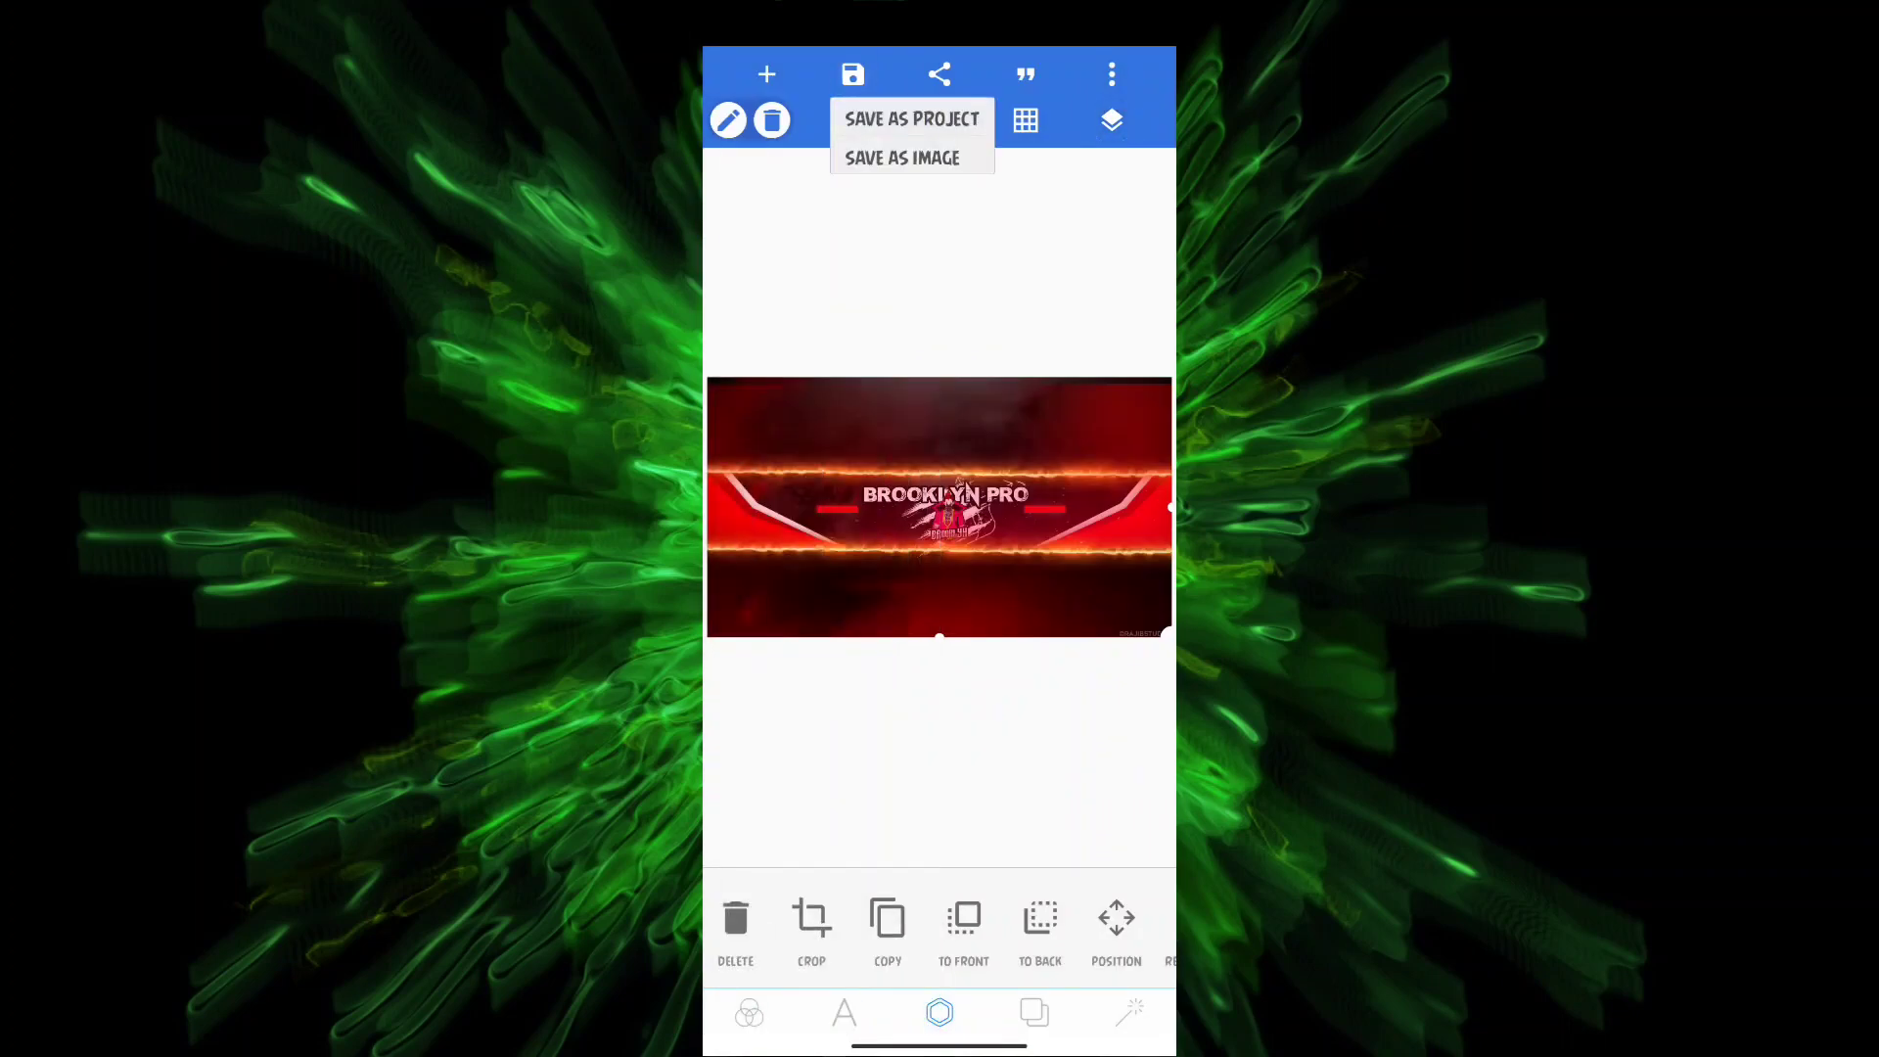
- Choose Save as Image and set the export dimensions to Ultra
{"action": "left_click", "coordinate": [910, 163]}
{"action": "left_click", "coordinate": [1114, 585]}
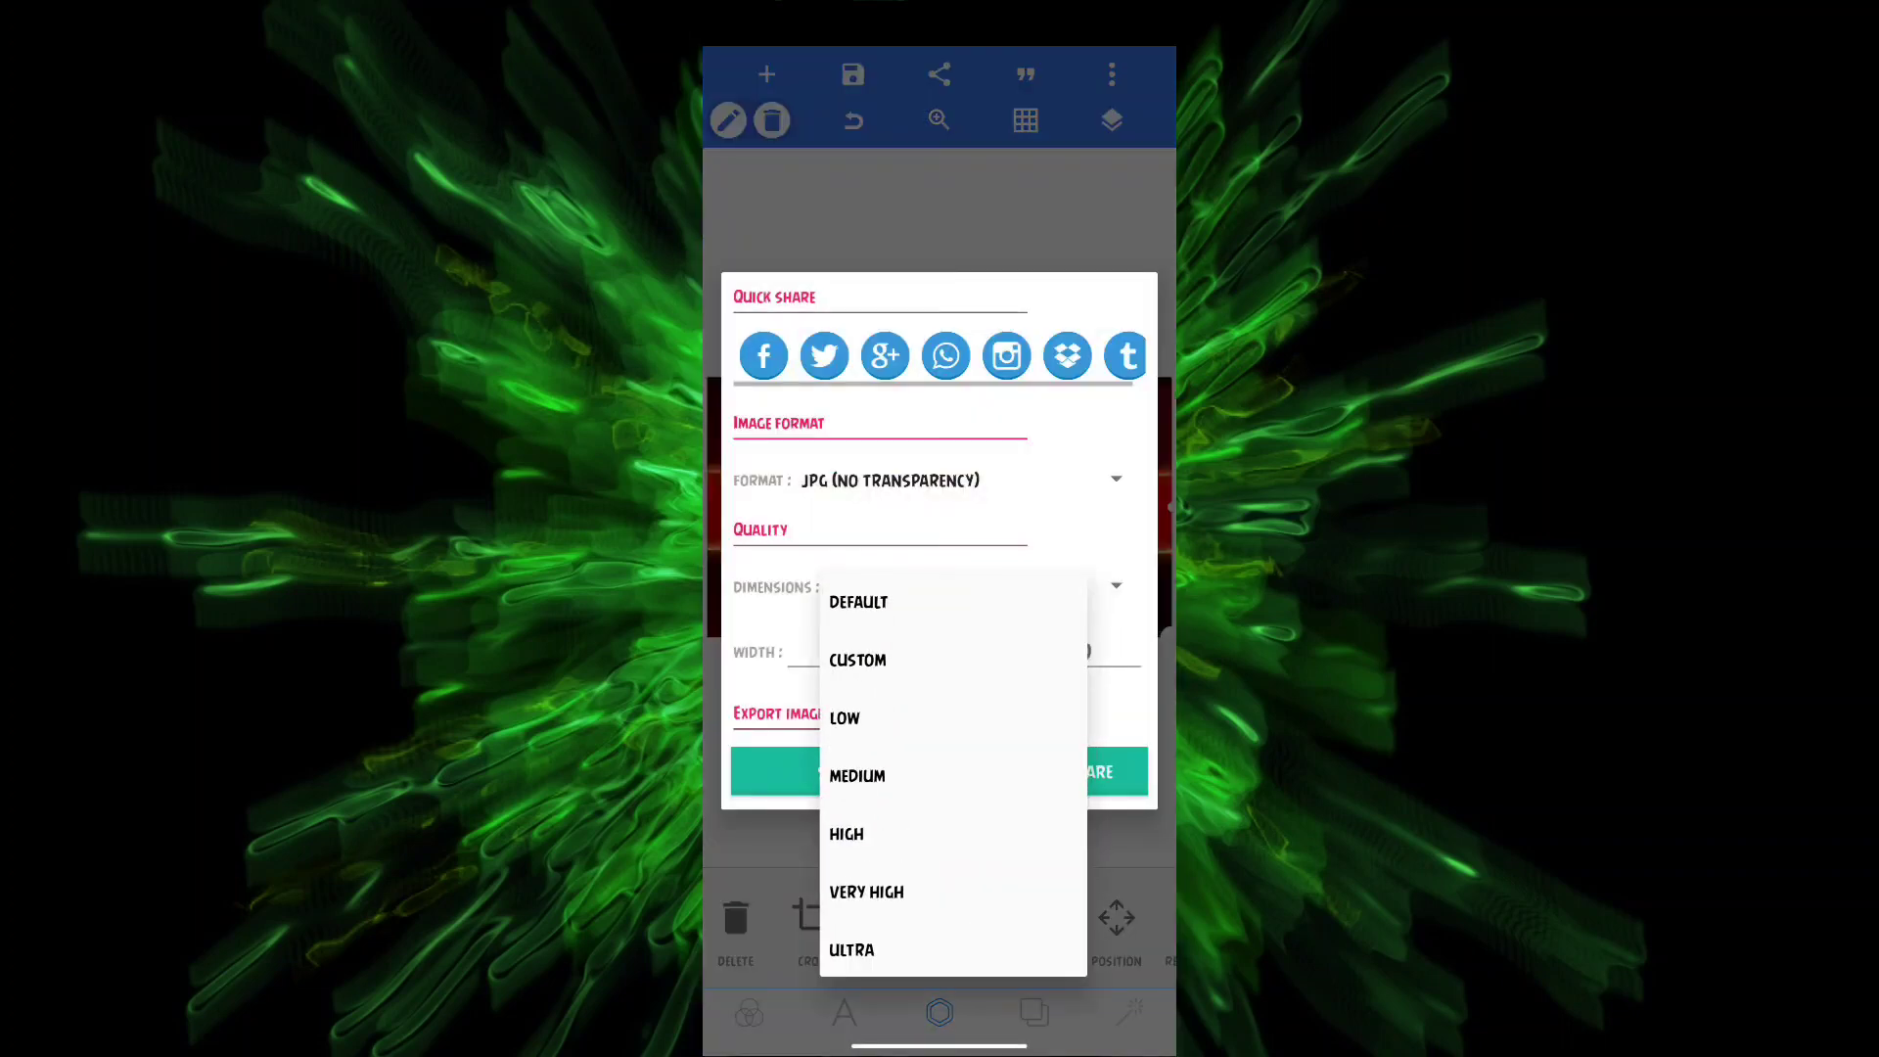